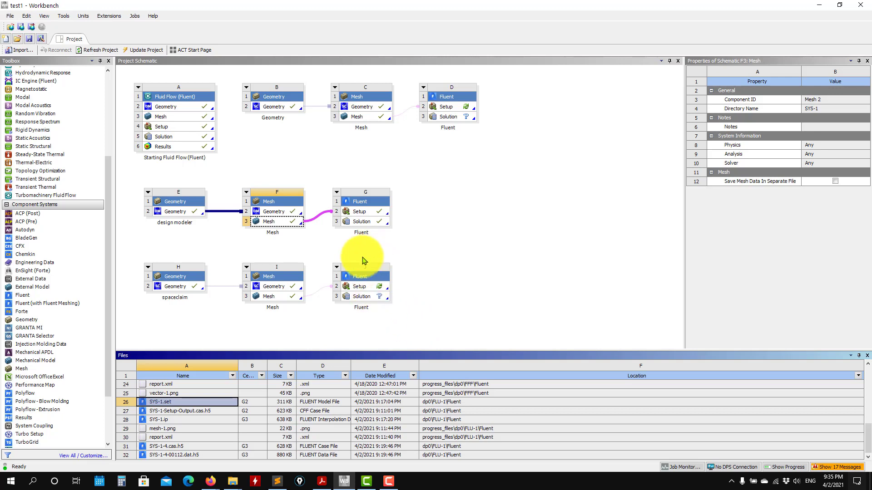
- Locate the SYS-1.msh Fluent mesh file in the project's file list
click(350, 261)
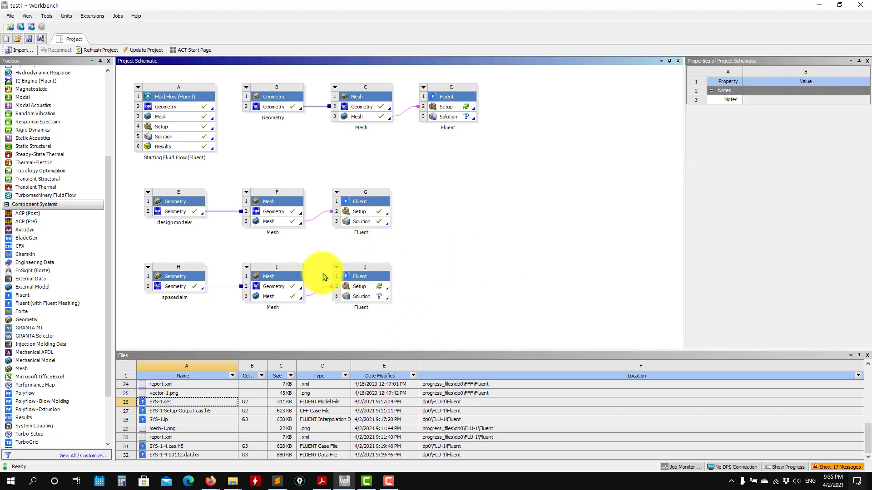
click(267, 295)
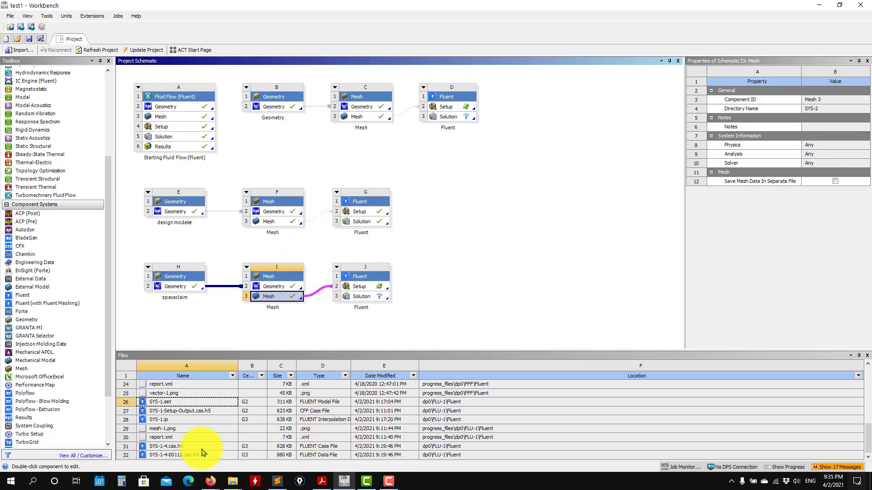
scroll(204, 442, up, 3)
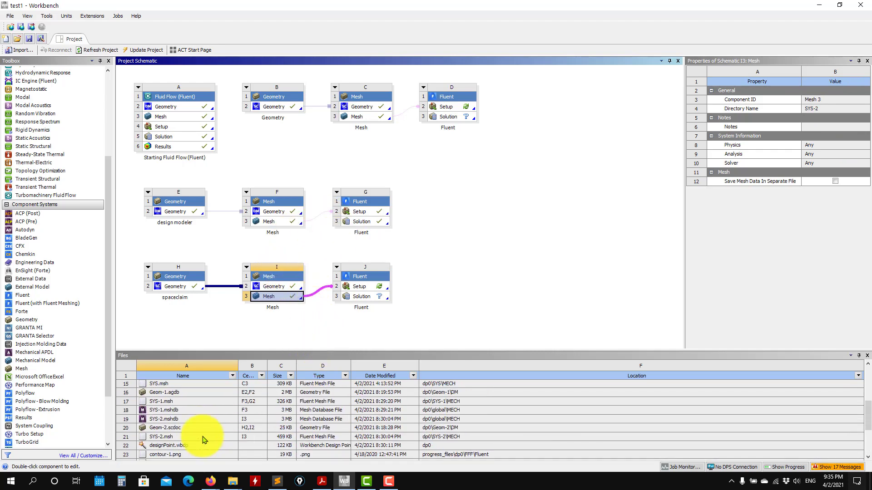
click(179, 402)
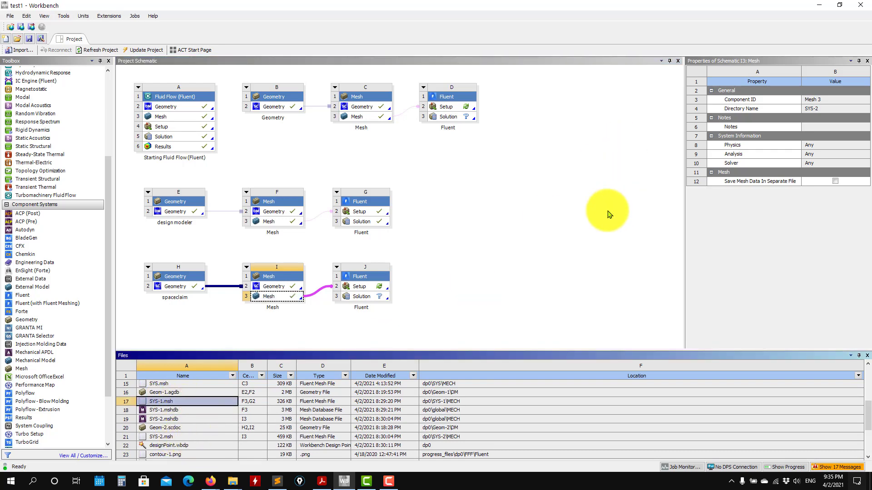
- Exit Workbench, answering Yes to the closing prompt
click(10, 16)
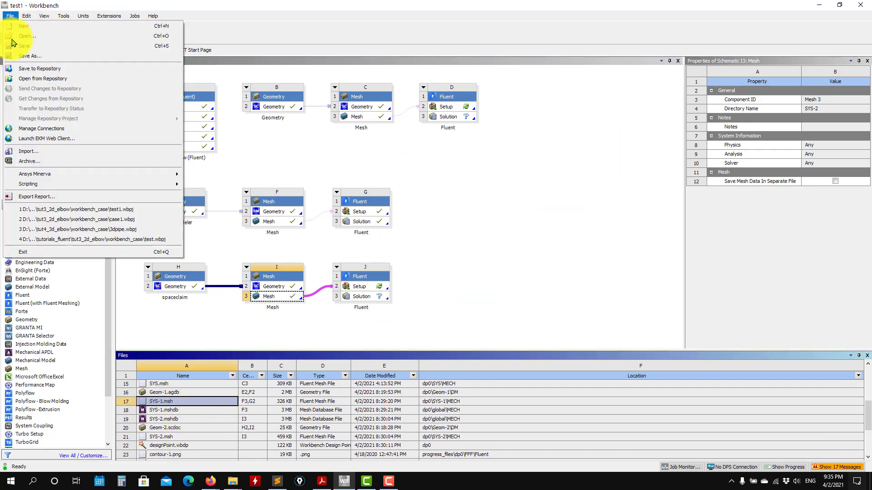
click(43, 249)
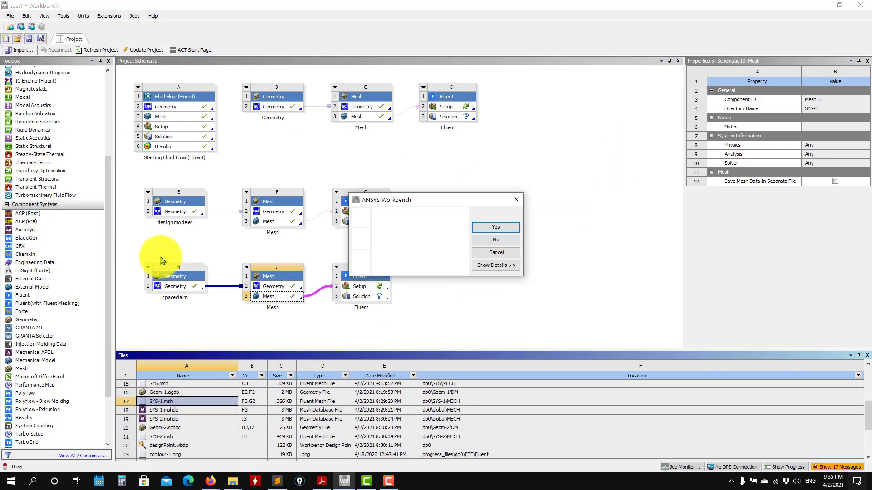
click(507, 229)
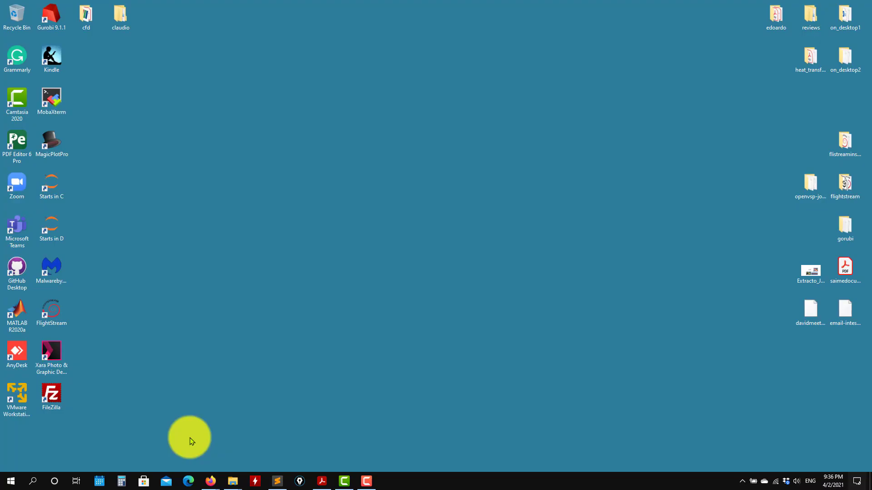
- Switch to File Explorer and open the my-fluent folder inside tut3_2d_elbow
click(191, 440)
click(41, 72)
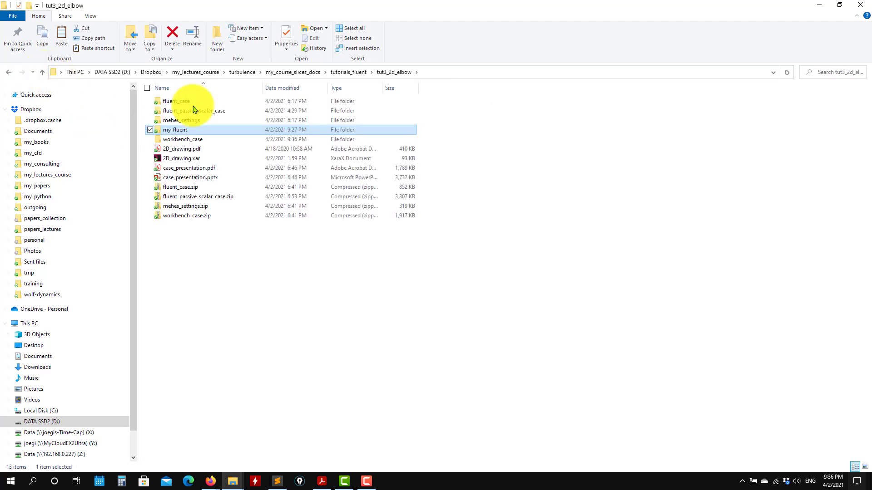
double_click(175, 132)
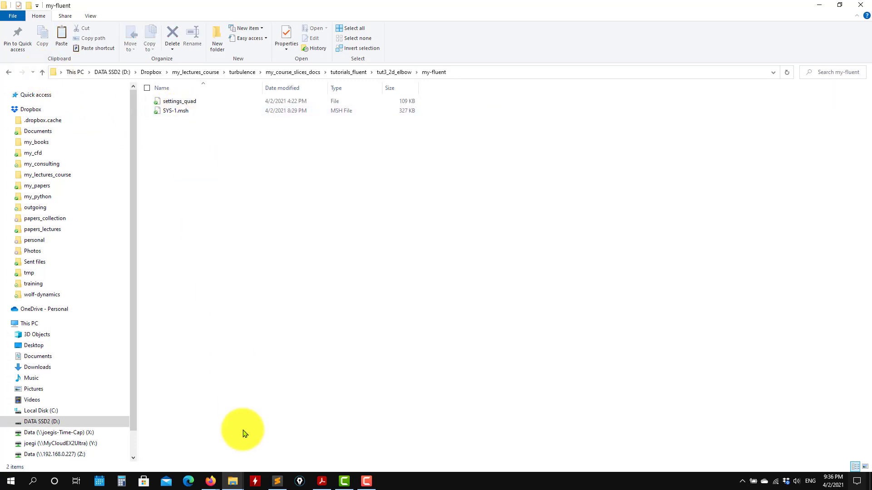
- Check the downloadable Fluent meshes and settings for the 2D elbow tutorial on the course web page in Firefox
mouse_move(212, 483)
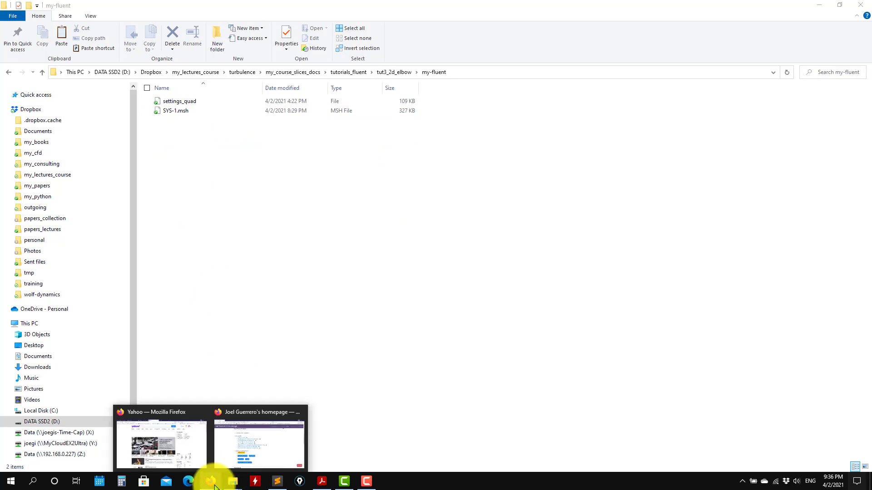
click(244, 454)
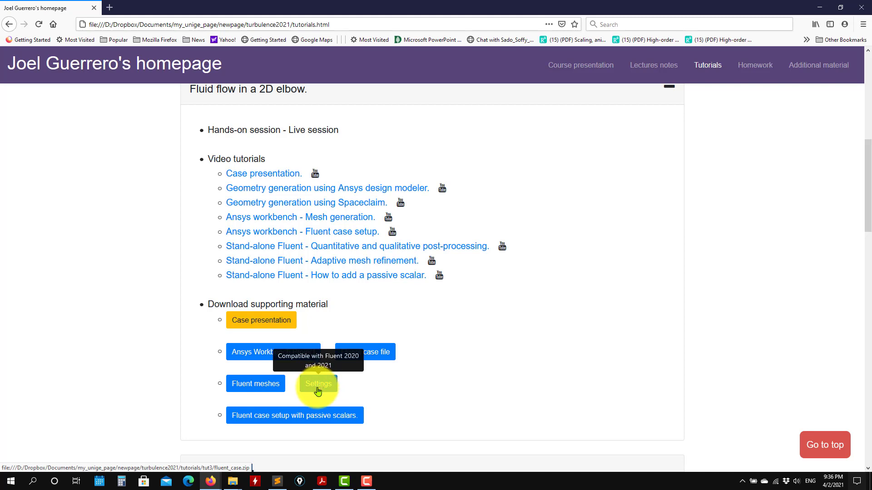
click(827, 6)
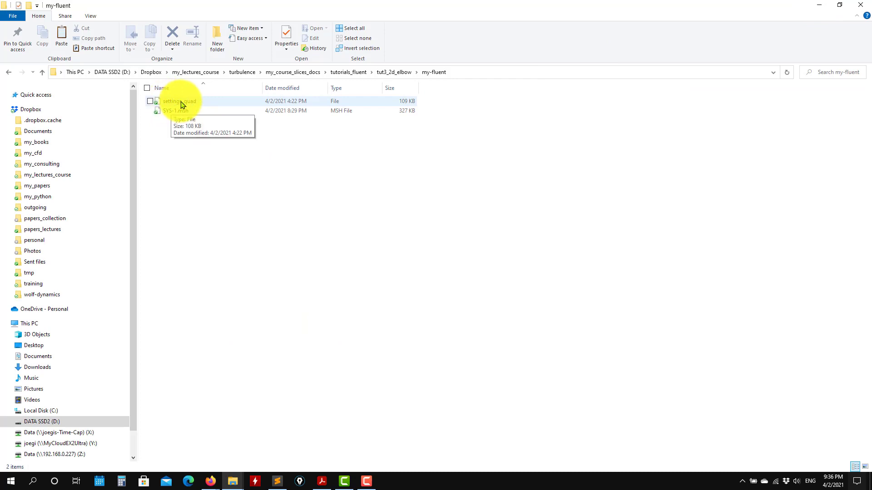
- Launch FLUENT 2021 R1 from the ANSYS 2021 Student folder under cfd on the desktop, keeping the my-fluent folder window open
drag(431, 6, 461, 87)
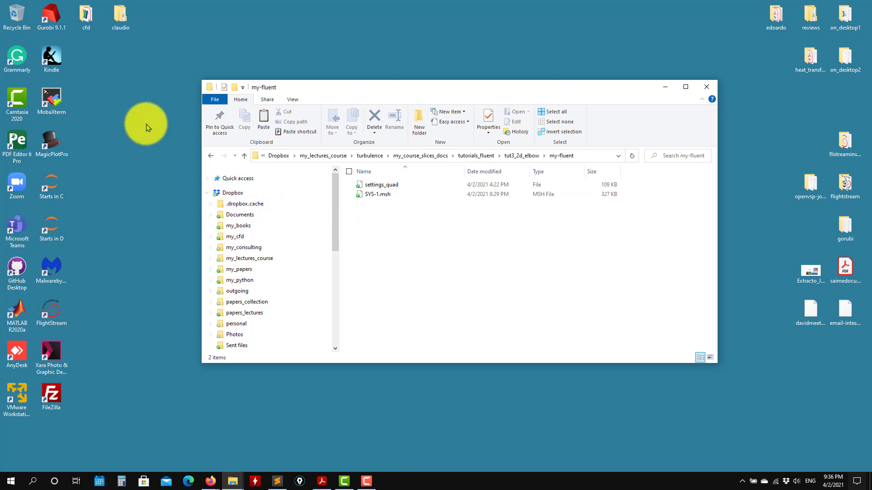
click(88, 18)
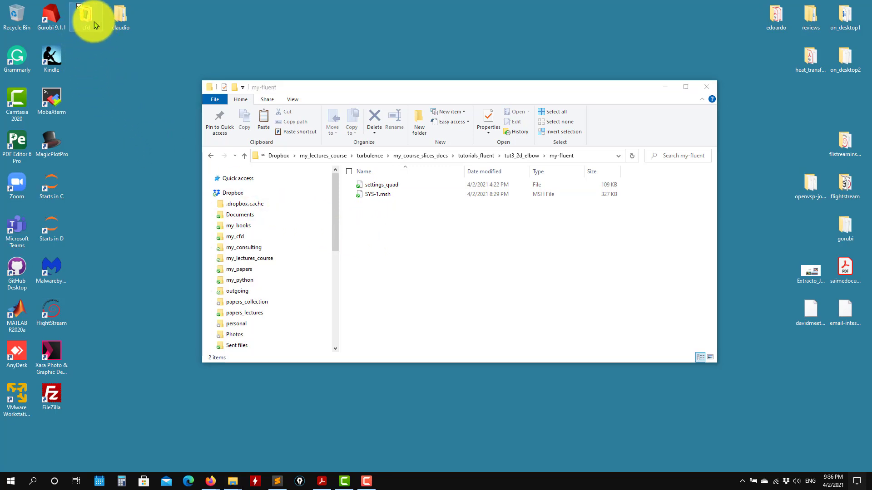
double_click(94, 21)
double_click(410, 204)
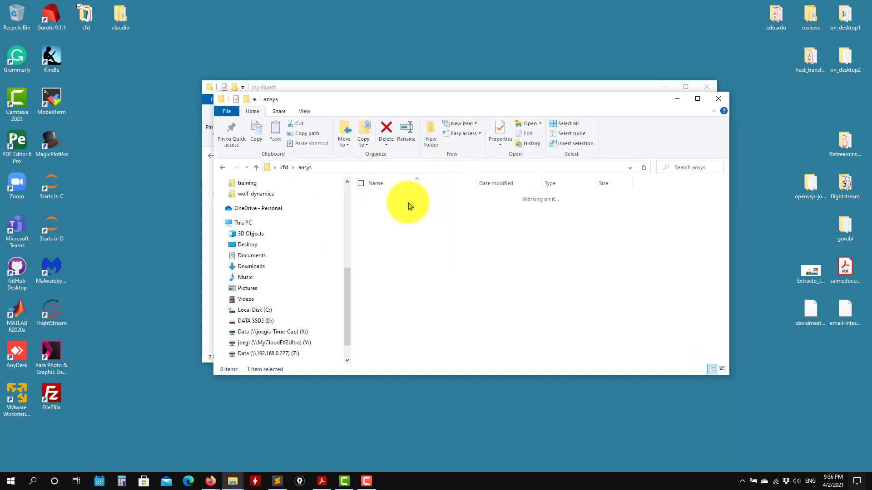
double_click(413, 207)
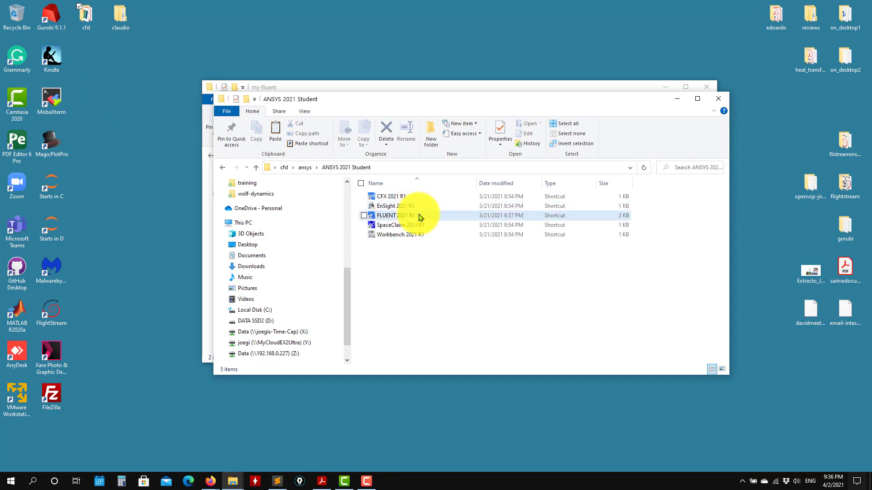
double_click(419, 216)
- Use the copied my-fluent folder path as the launcher's working directory and start the 2D double-precision solver with 4 processes
click(718, 98)
drag(594, 94, 742, 187)
drag(477, 64, 354, 59)
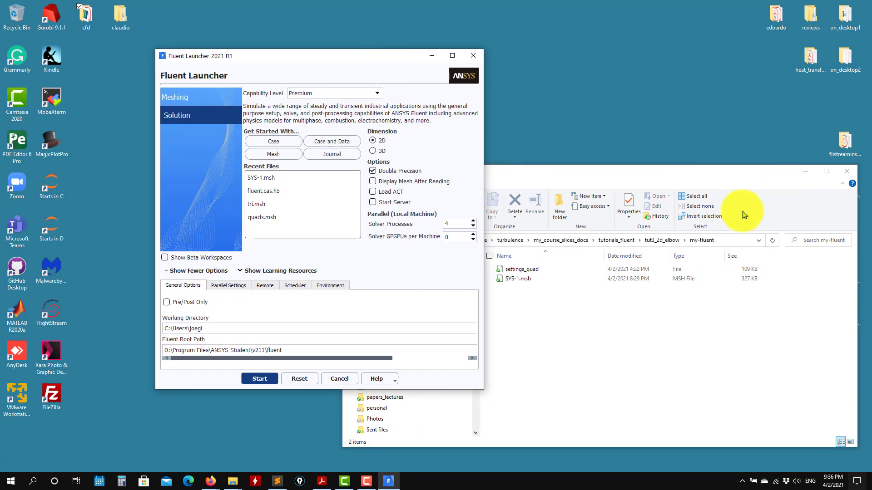
click(737, 241)
key(ctrl+c)
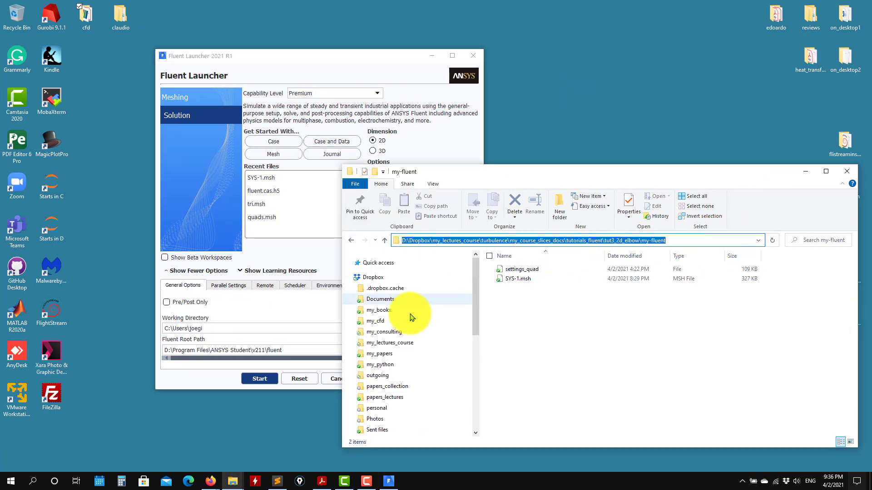
click(218, 328)
triple_click(225, 327)
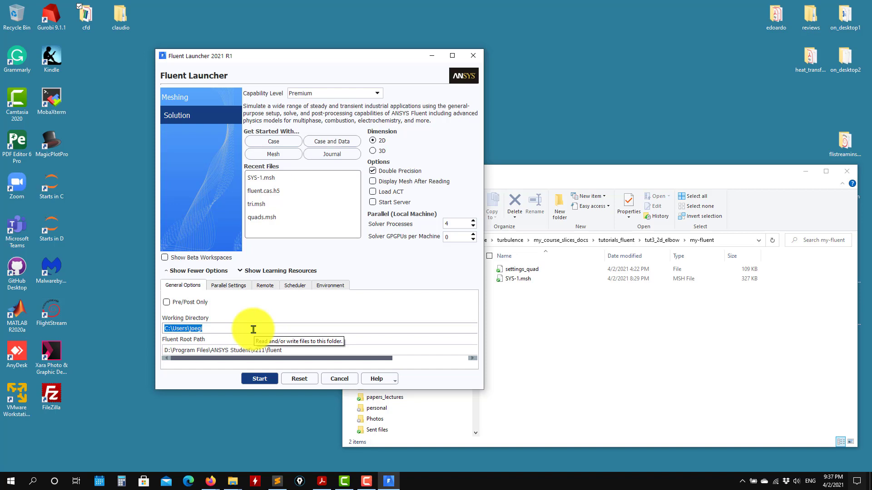
key(ctrl+v)
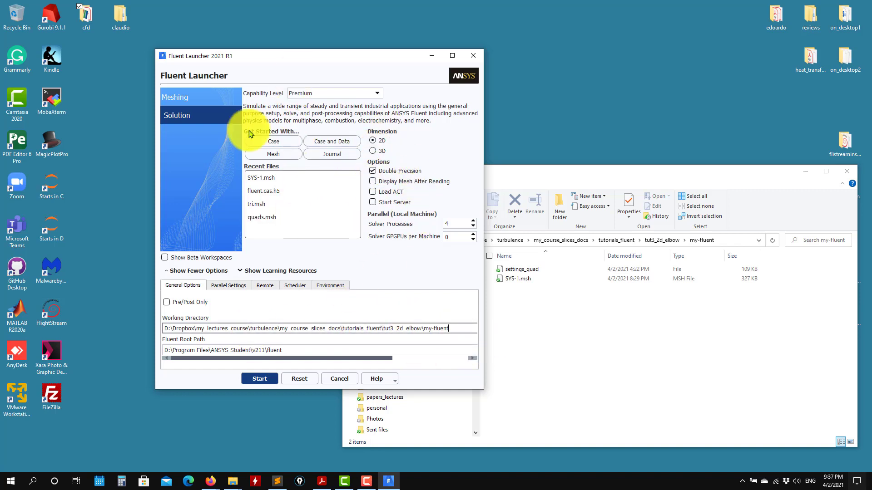
click(268, 382)
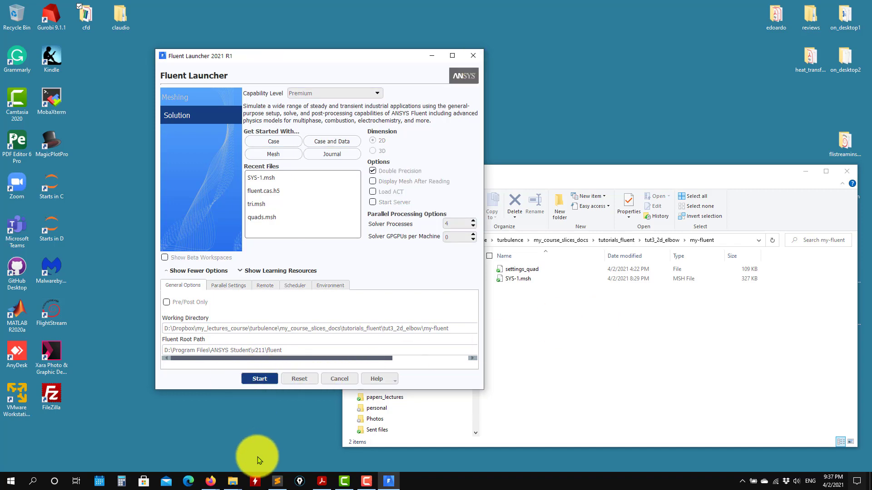
- Review the 2D elbow tutorial's video list and supporting material on the course page, and return to Fluent
mouse_move(219, 473)
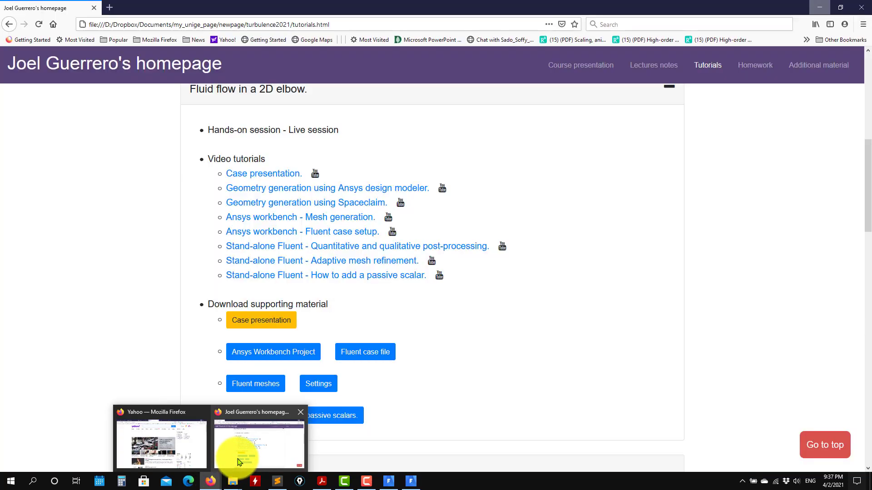
click(239, 462)
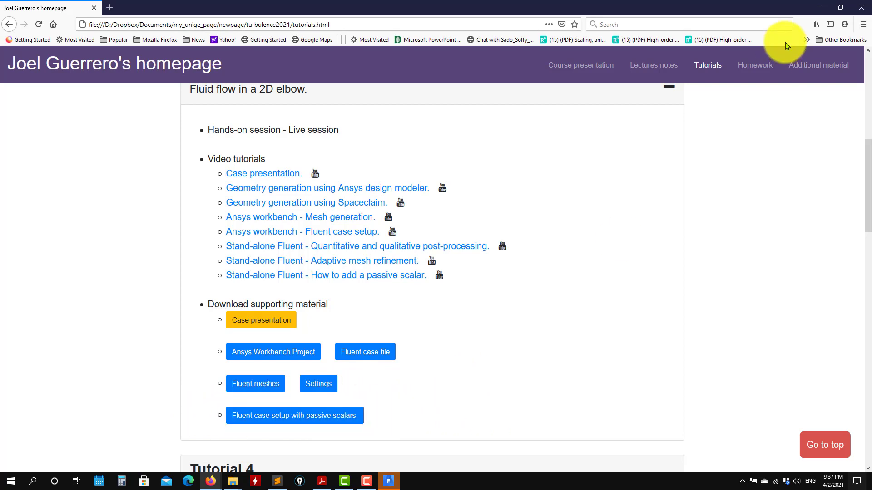
click(819, 8)
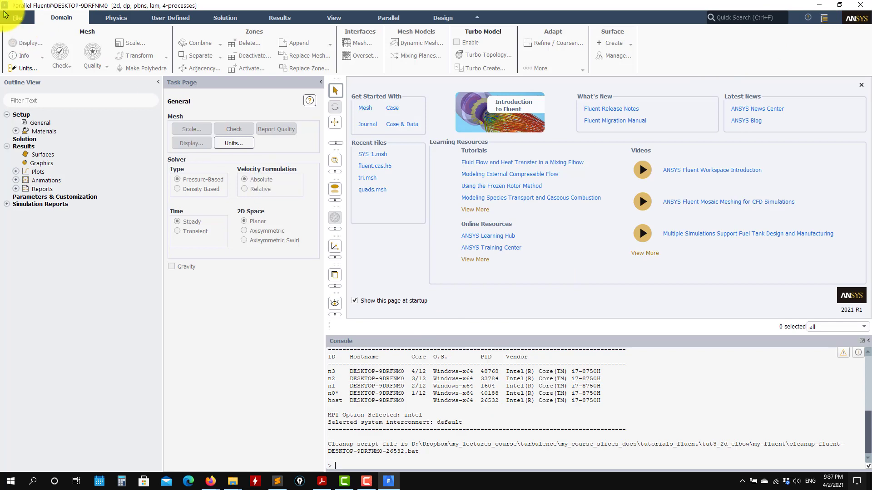
- Read the mesh file SYS-1.msh from the my-fluent working directory
click(17, 21)
mouse_move(27, 29)
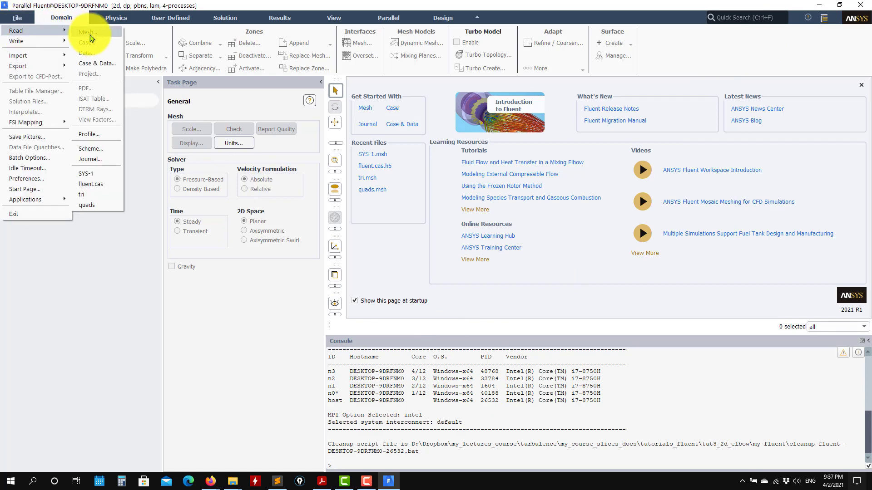
click(86, 29)
click(376, 178)
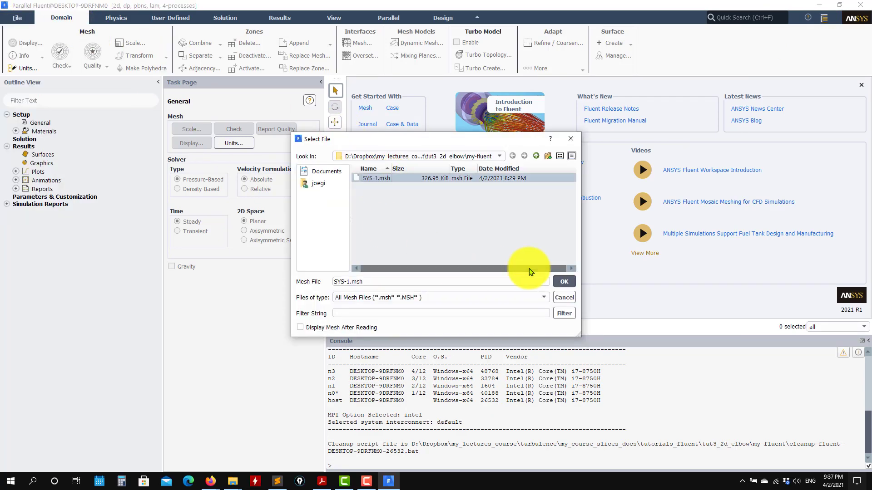
click(563, 283)
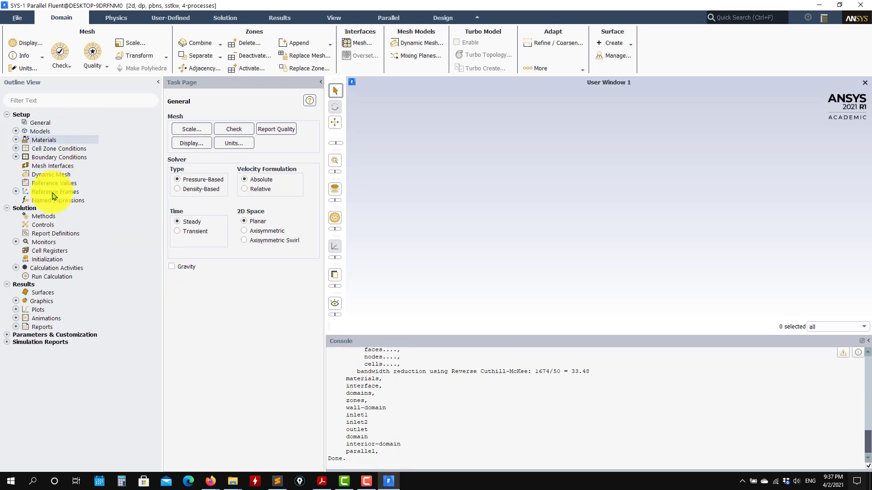
- Create and display a mesh plot including both inlets, the interior, the outlet and the wall
click(16, 301)
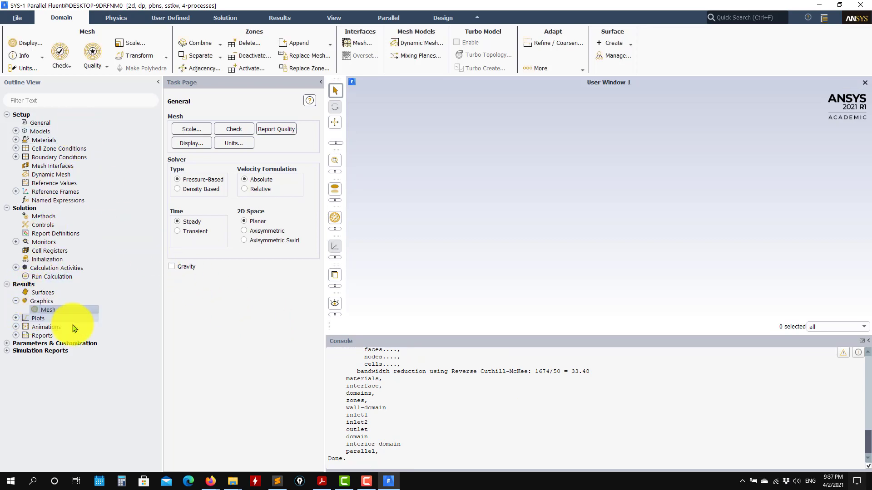
double_click(48, 310)
click(267, 454)
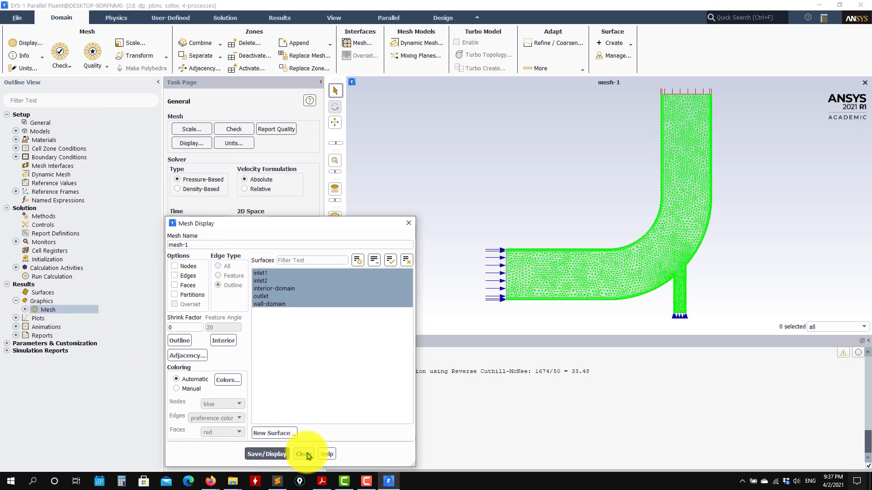
click(304, 454)
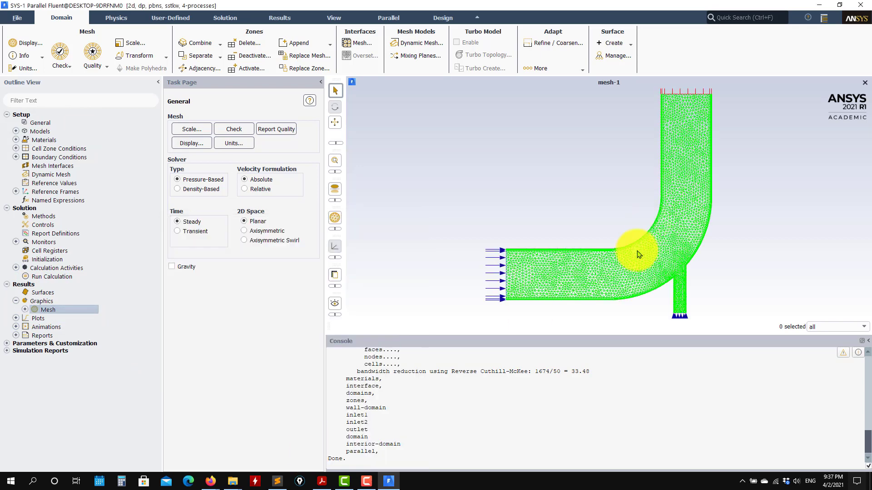
- Scale the mesh with specified scaling factors of 0.1 in X and Y
click(132, 42)
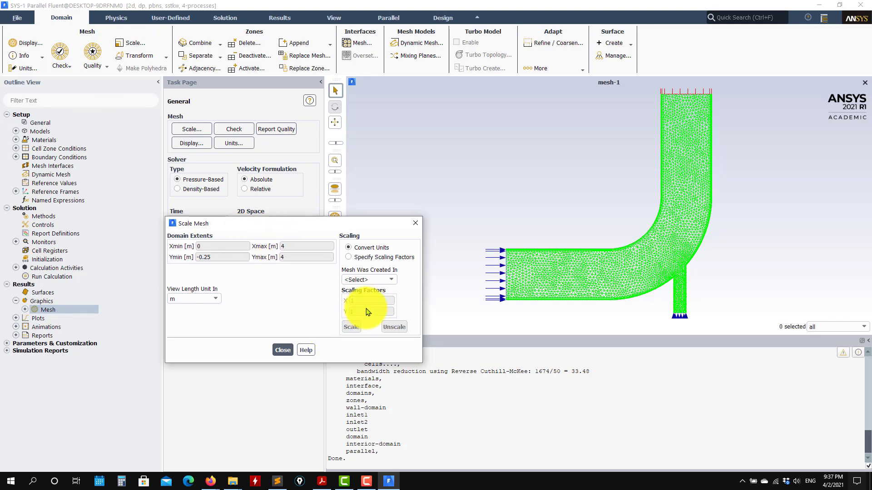
click(392, 257)
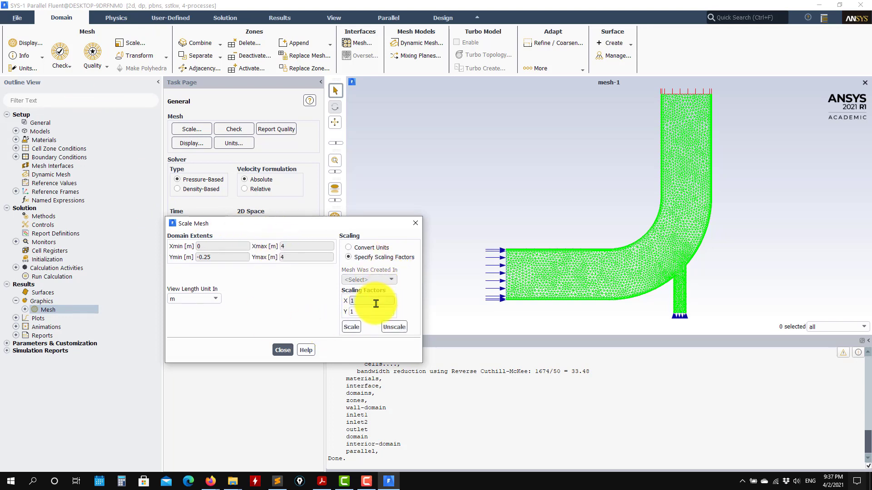
double_click(385, 300)
text(0.1)
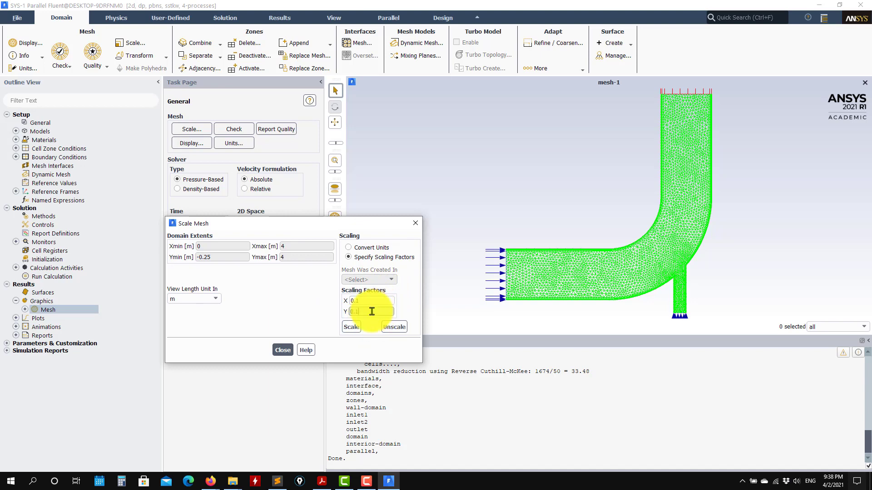
click(352, 327)
click(283, 350)
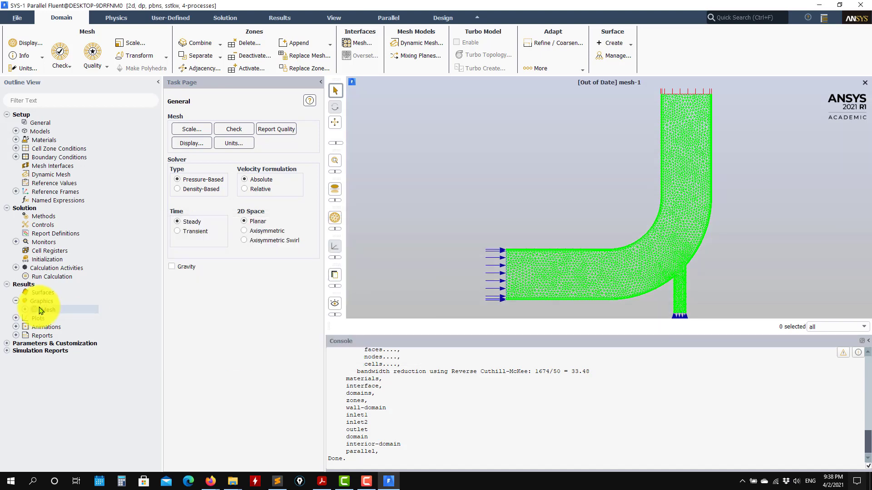
- Create and display another mesh plot of both inlets, the interior, the outlet and the wall, and check the scaled domain extents
double_click(40, 309)
click(265, 454)
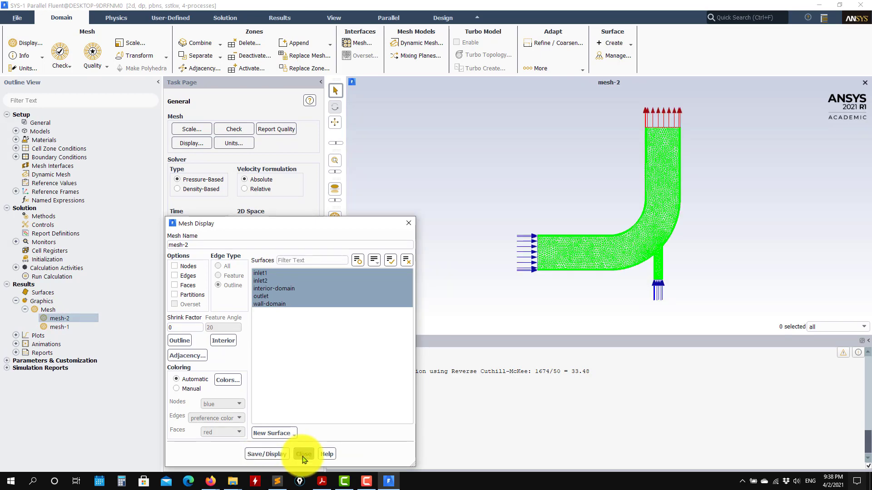
click(303, 454)
click(132, 44)
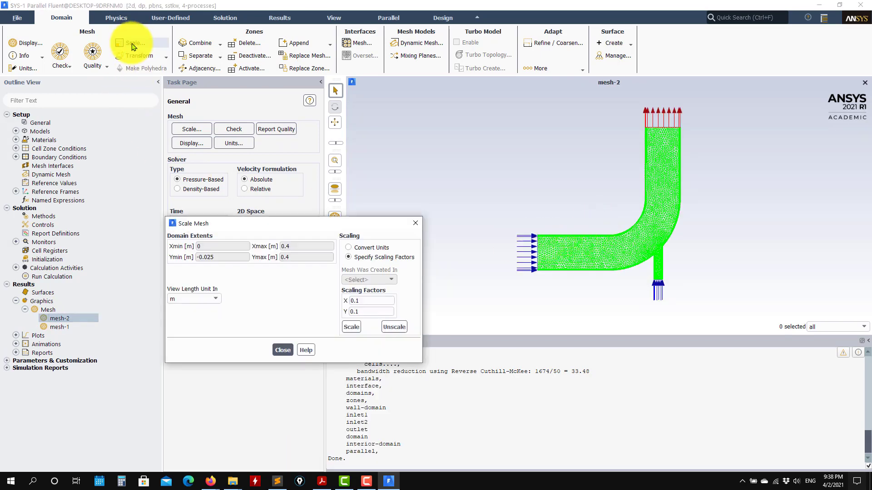
click(282, 350)
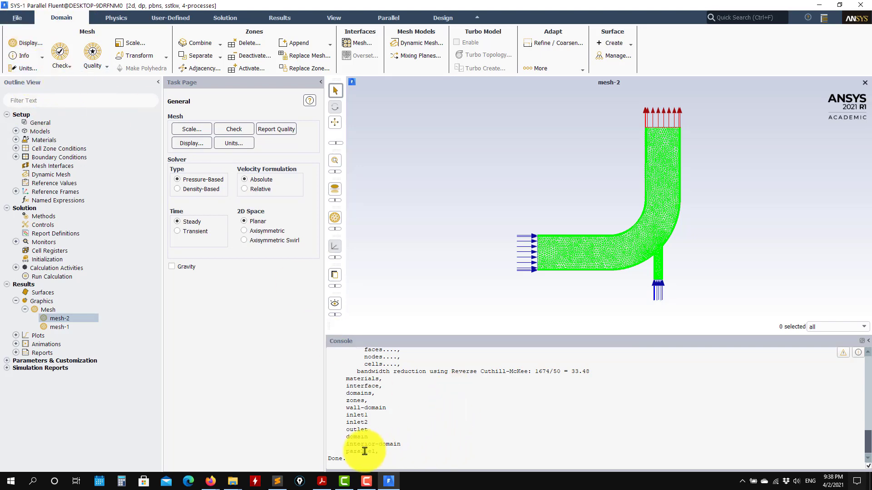
- Look at the files in the my-fluent working directory and return to the Fluent console
click(233, 482)
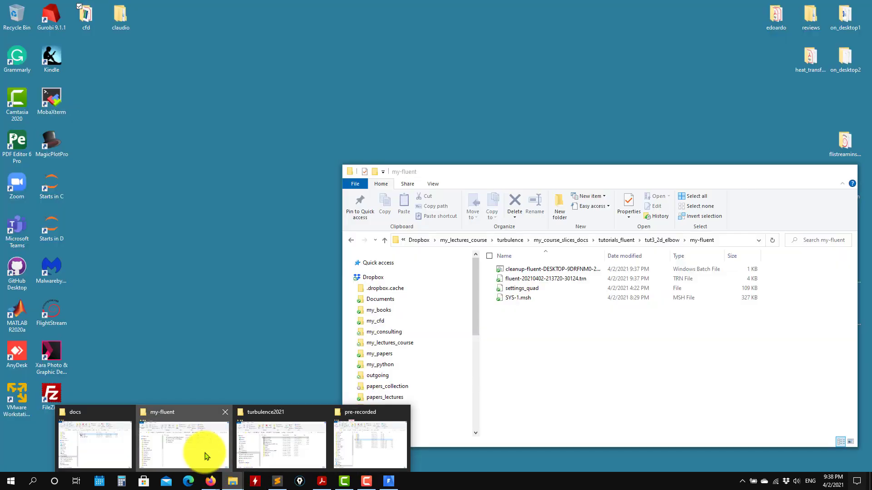
click(204, 452)
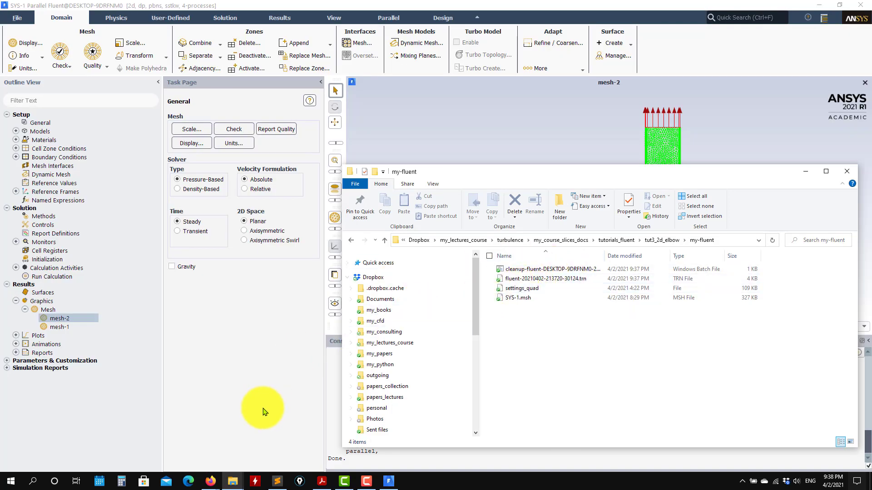
click(259, 413)
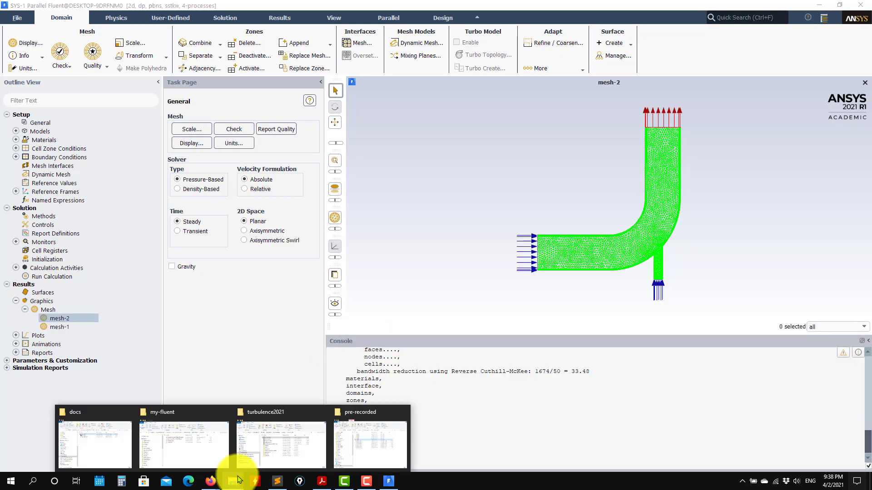
click(206, 447)
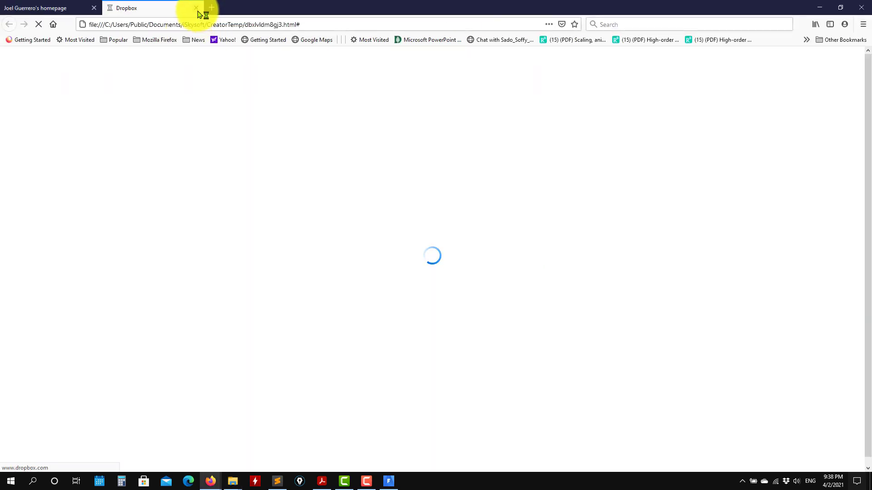
click(196, 9)
click(819, 7)
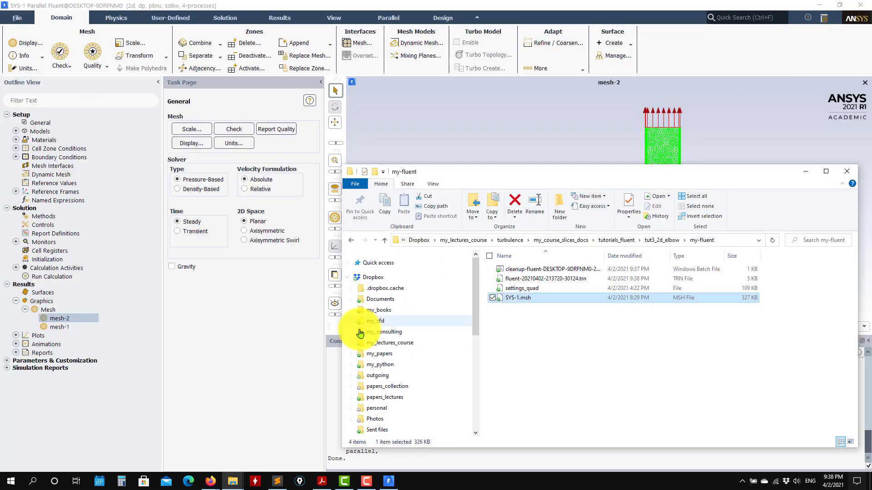
click(418, 456)
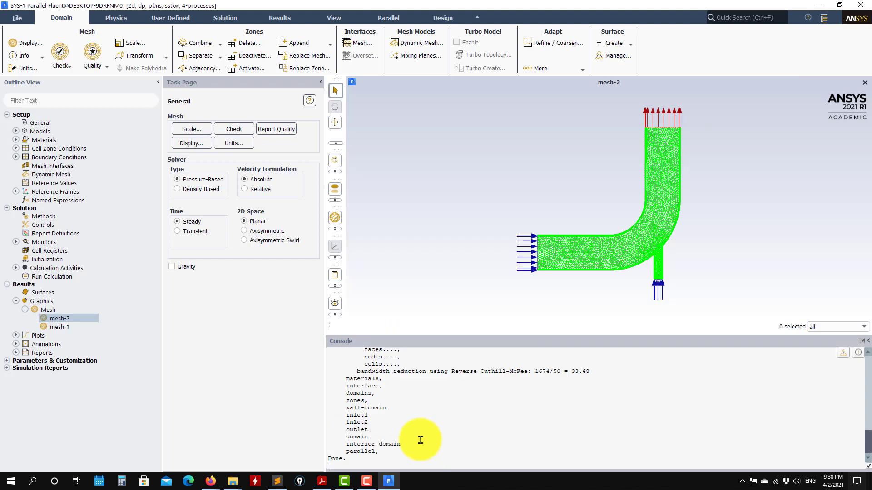
- Enter the file menu of the console's text interface and list its commands
key(Return)
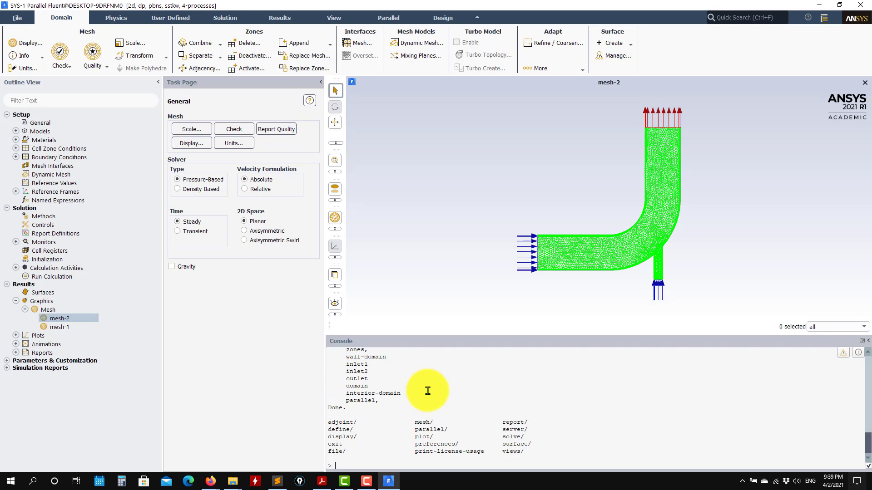
text(le)
key(Return)
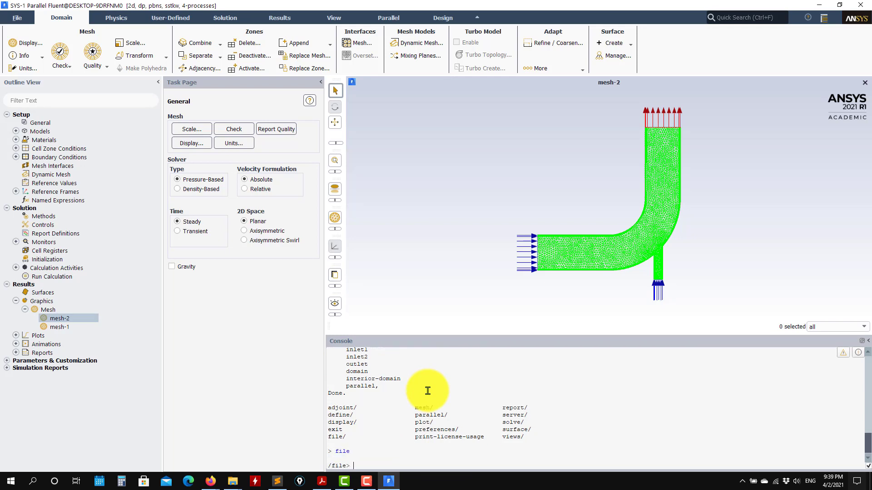
key(Return)
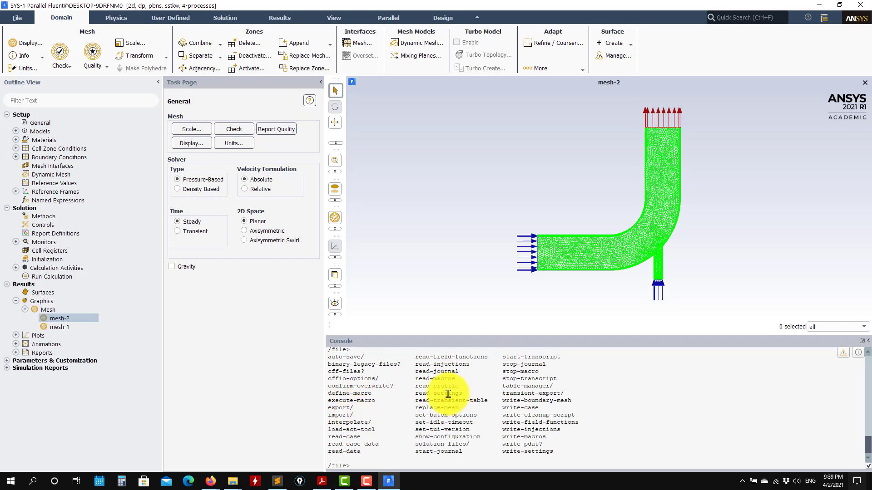
- Read the case settings file settings_quad with the read-settings command and review the console output
triple_click(448, 393)
click(522, 418)
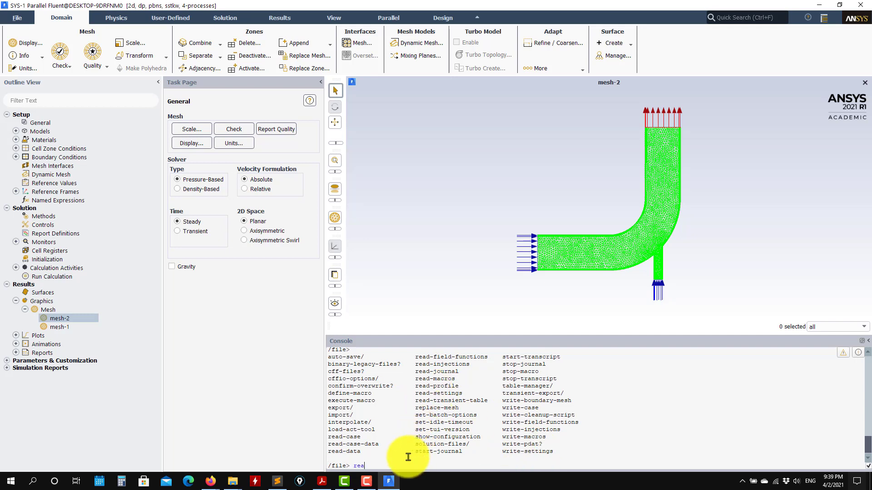
key(Return)
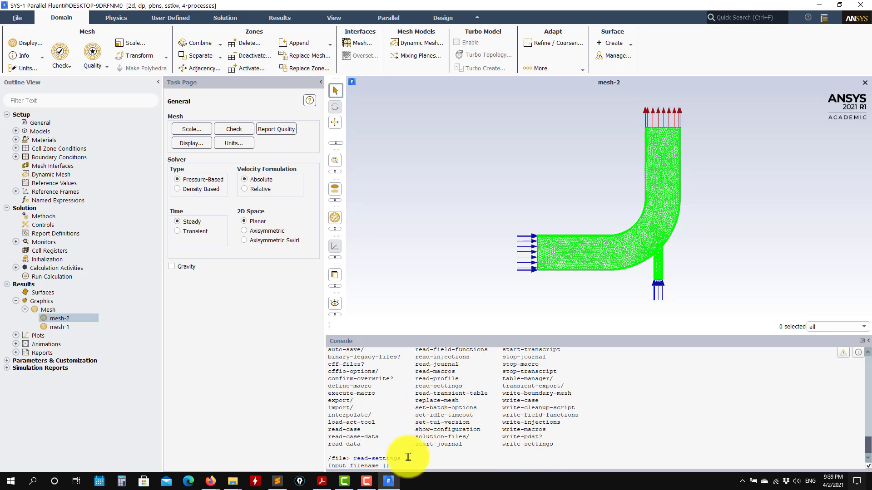
mouse_move(232, 481)
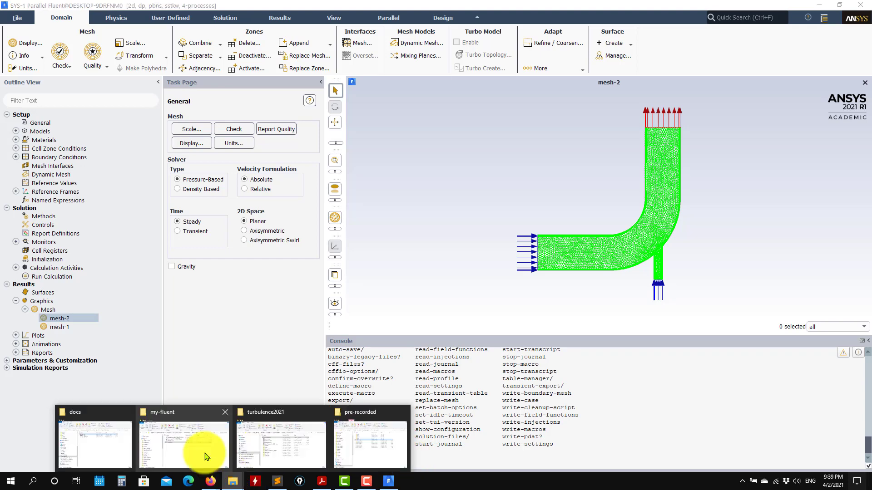
click(200, 453)
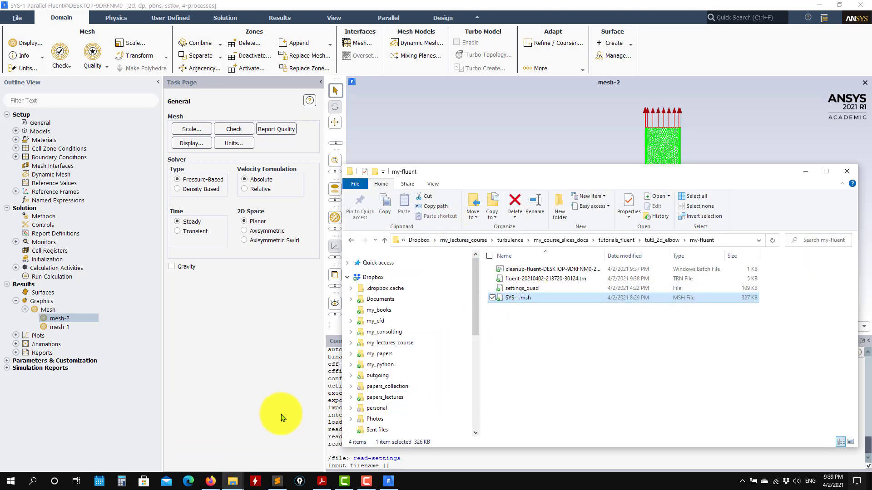
click(262, 413)
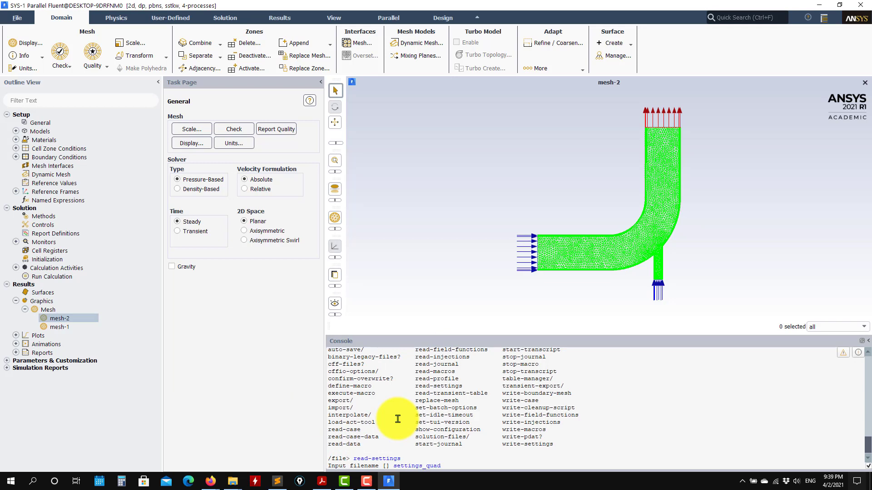
key(Return)
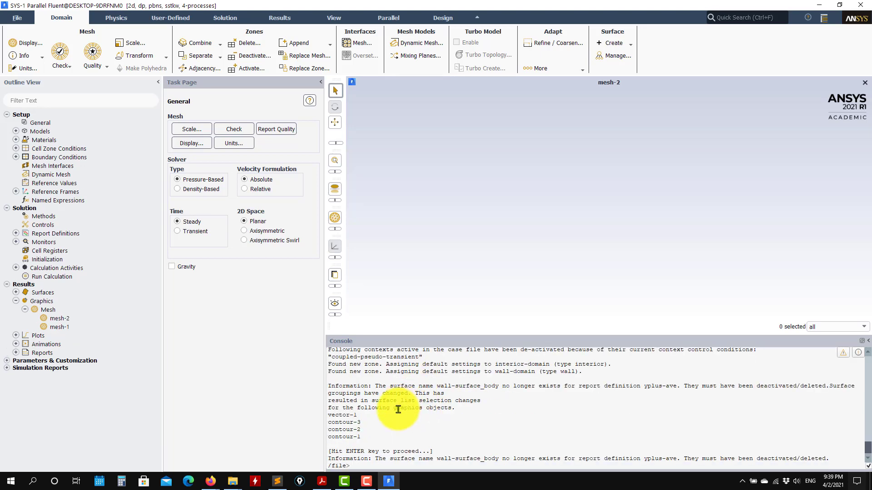
key(Return)
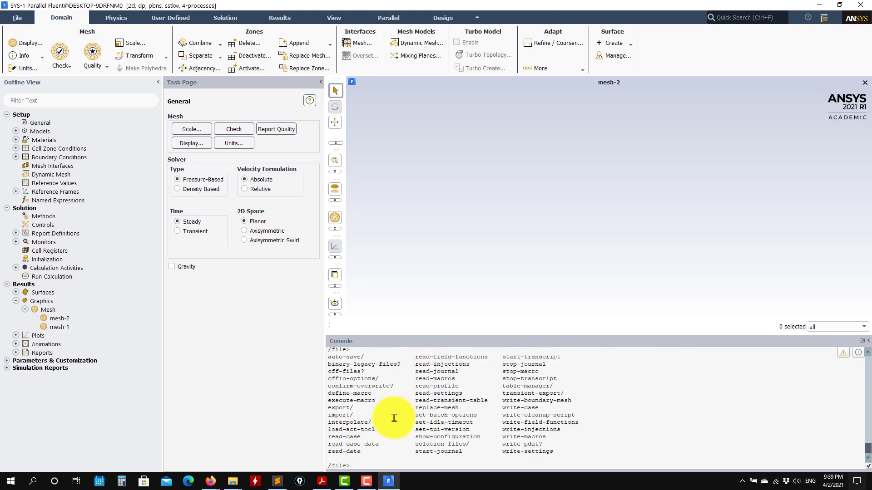
scroll(394, 417, up, 5)
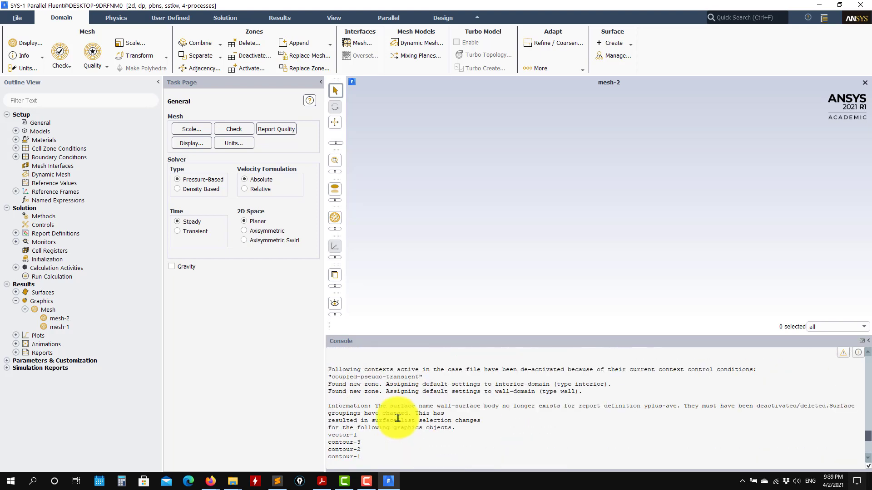
- Examine the inlet boundary conditions and the custom field functions in the outline tree
click(16, 157)
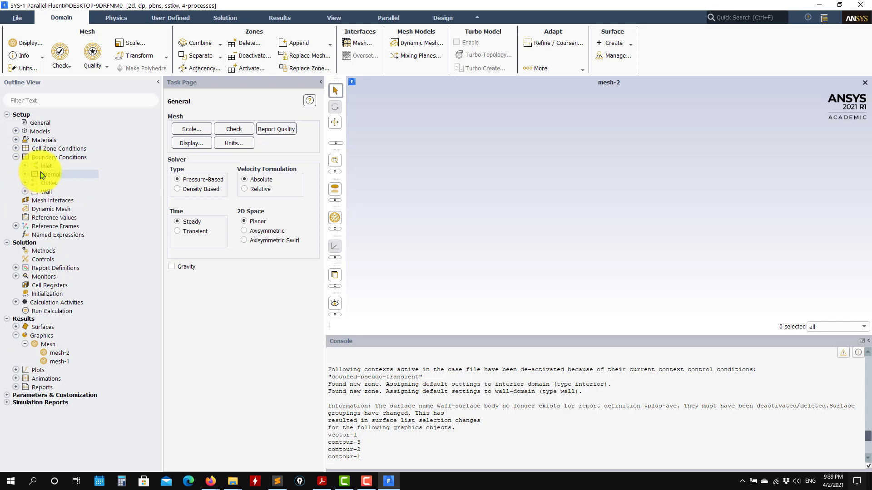
click(26, 166)
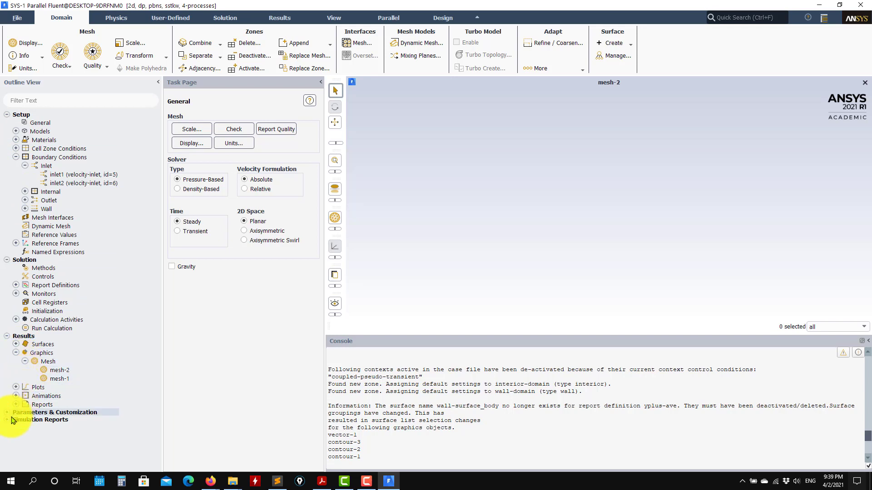
click(7, 420)
click(7, 412)
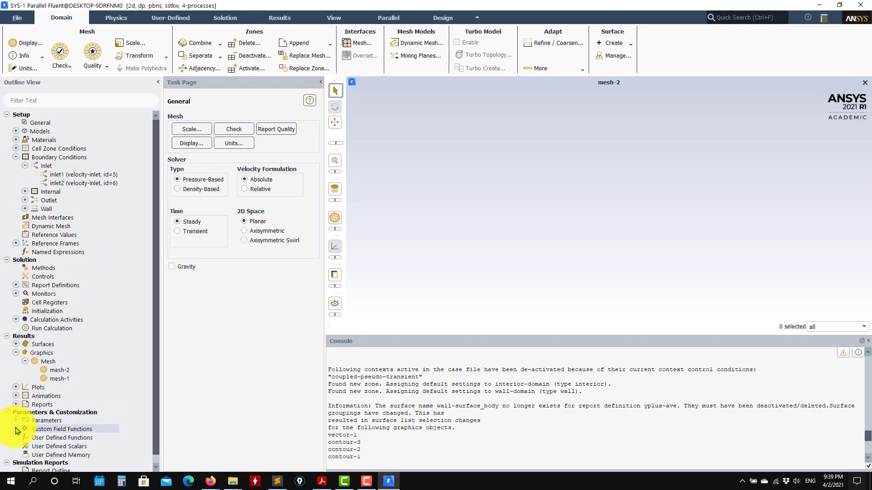
click(16, 429)
scroll(41, 438, down, 3)
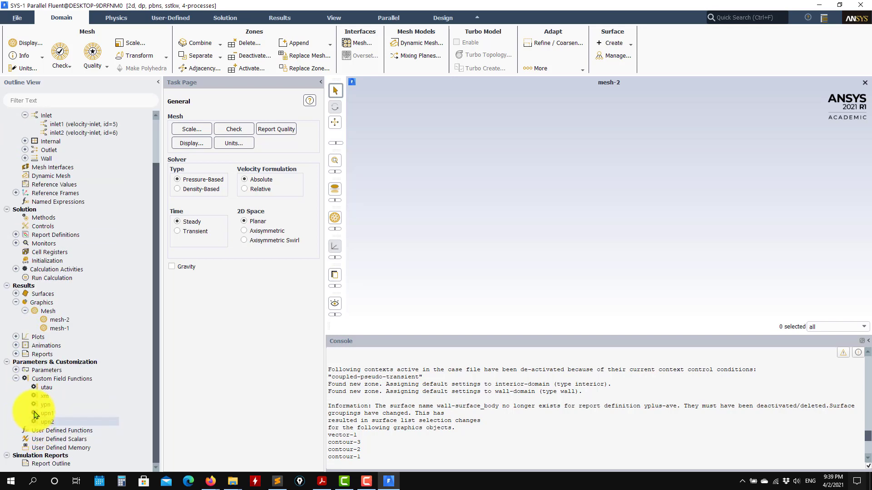
scroll(49, 361, up, 3)
scroll(53, 357, down, 3)
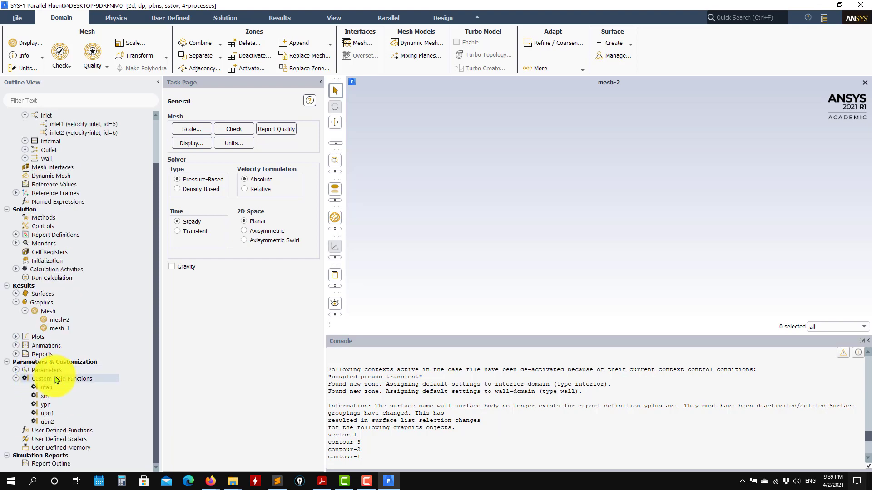
- Review the definitions of the custom field functions utau, upn1 and upn2
right_click(56, 379)
click(75, 393)
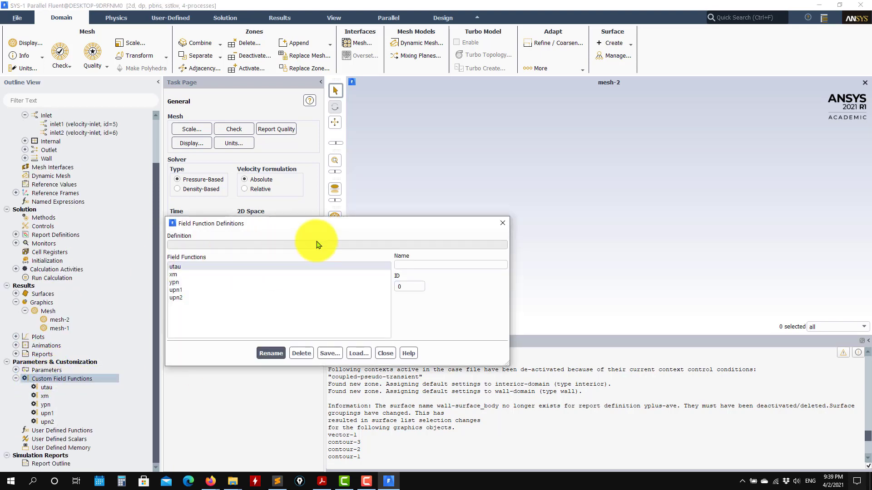
click(180, 267)
click(178, 290)
click(177, 298)
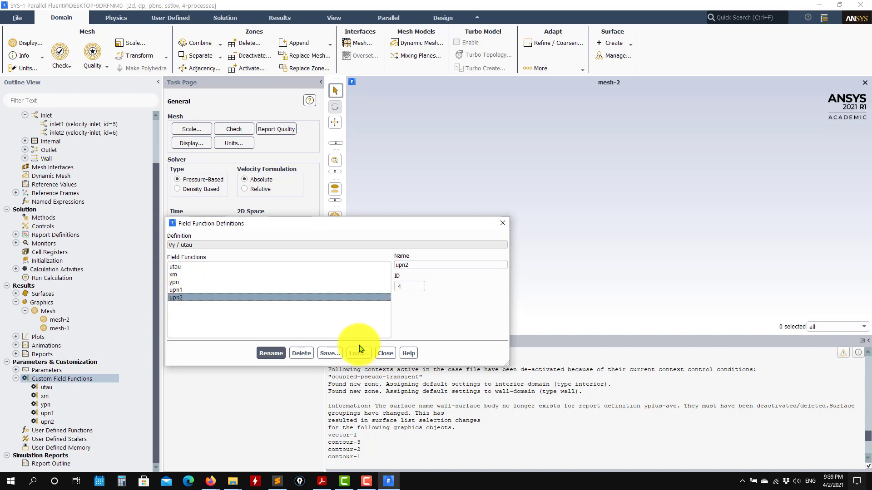
click(385, 353)
scroll(69, 292, up, 2)
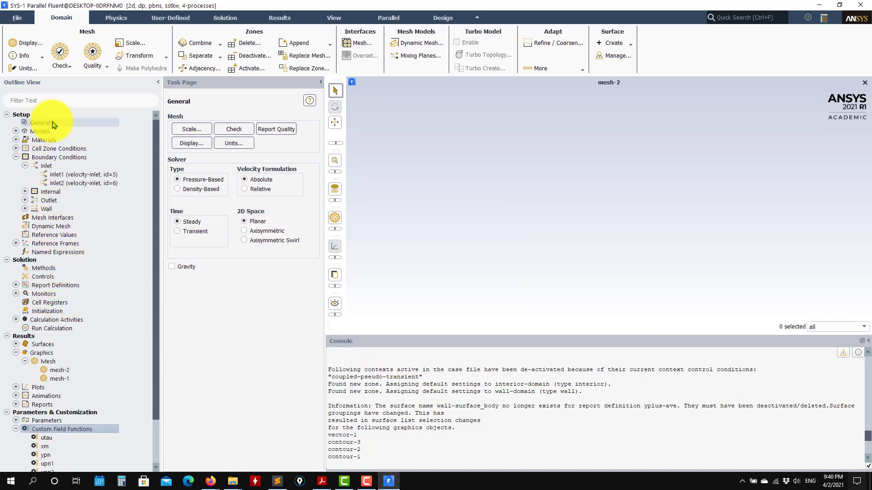
- Collapse the boundary conditions and inspect the end points of the line-6 surface
click(16, 157)
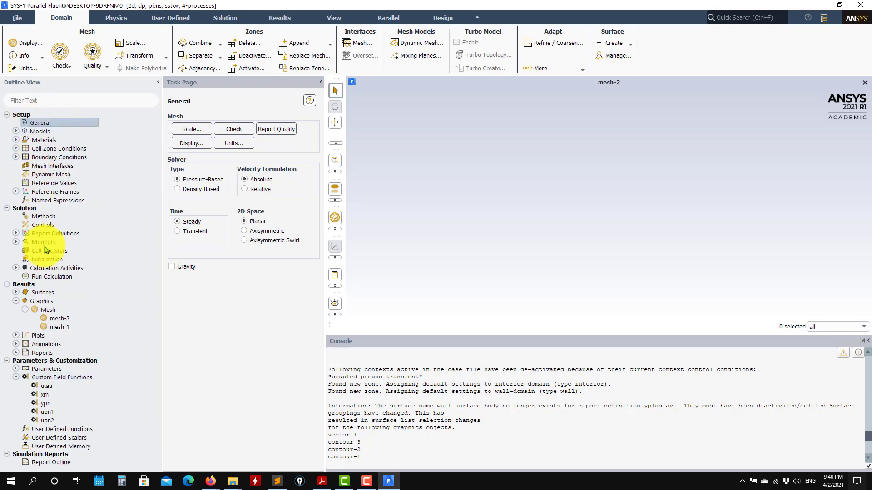
click(15, 293)
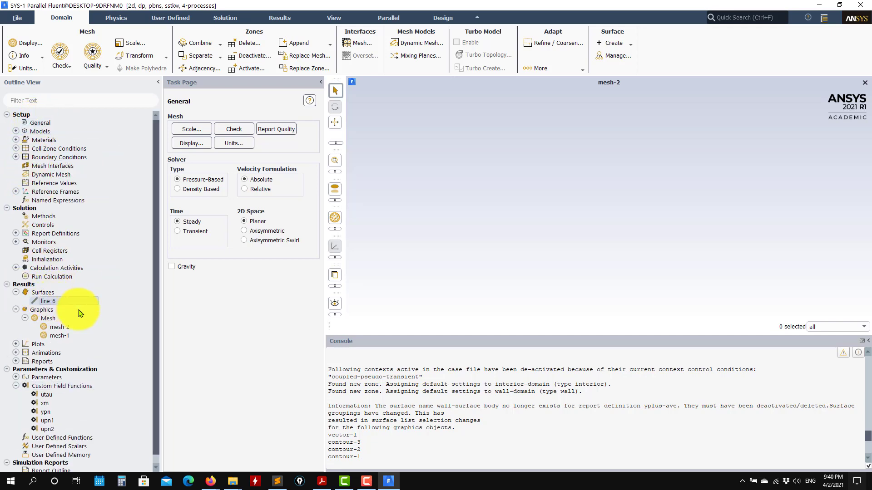
double_click(50, 301)
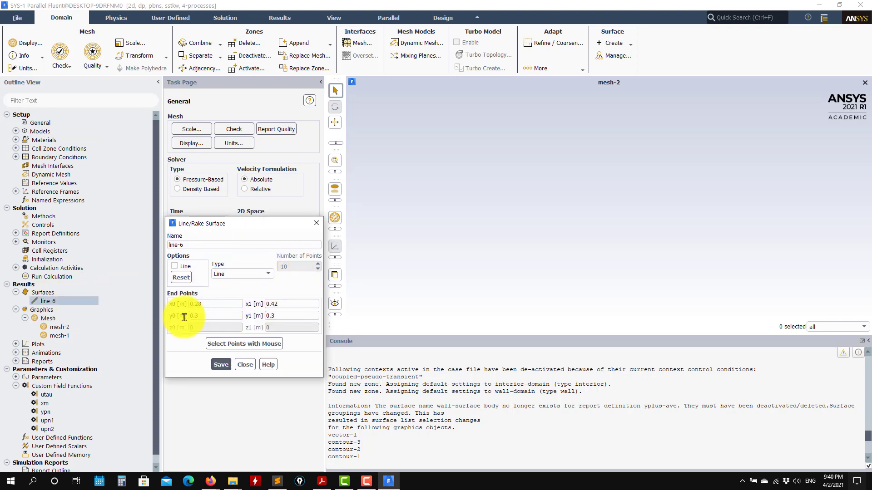
click(244, 365)
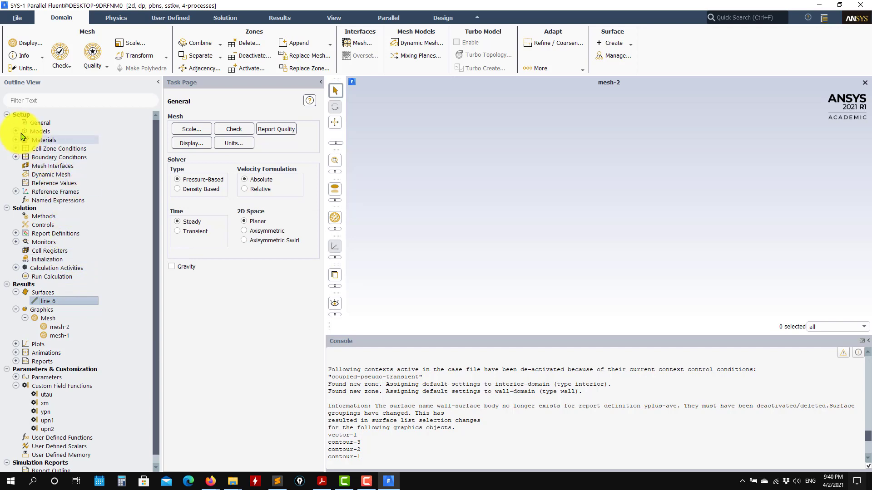
- Inspect the general solver settings, the physical models and the available fluid materials in the outline tree
click(36, 123)
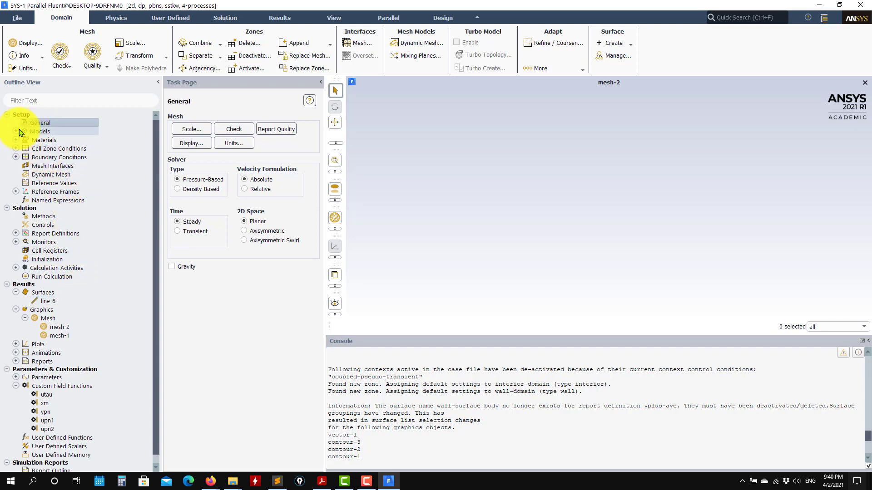
click(16, 131)
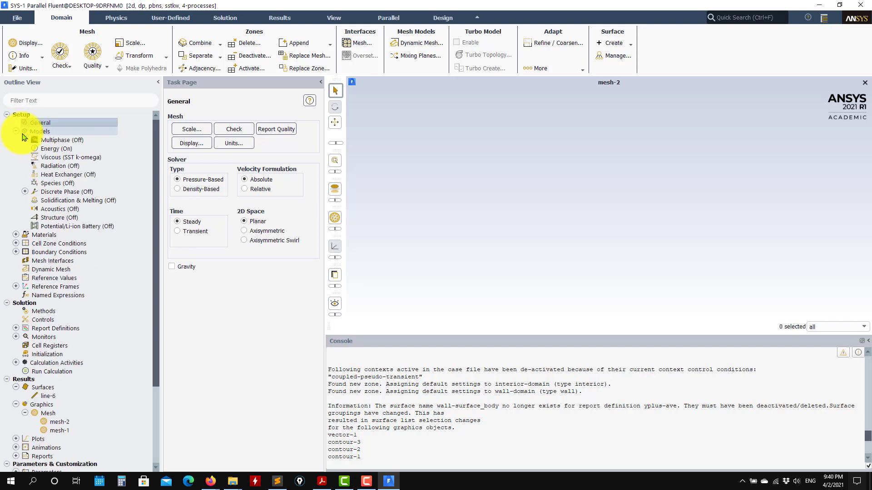
click(58, 158)
click(16, 234)
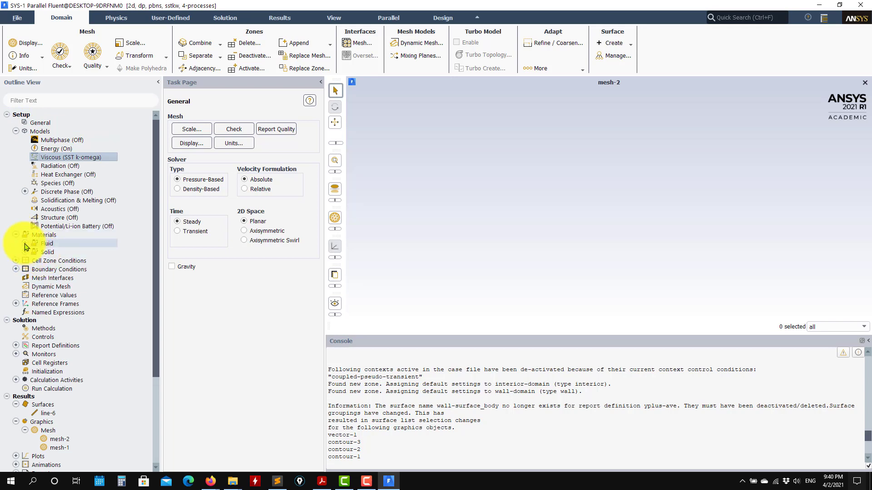
click(25, 244)
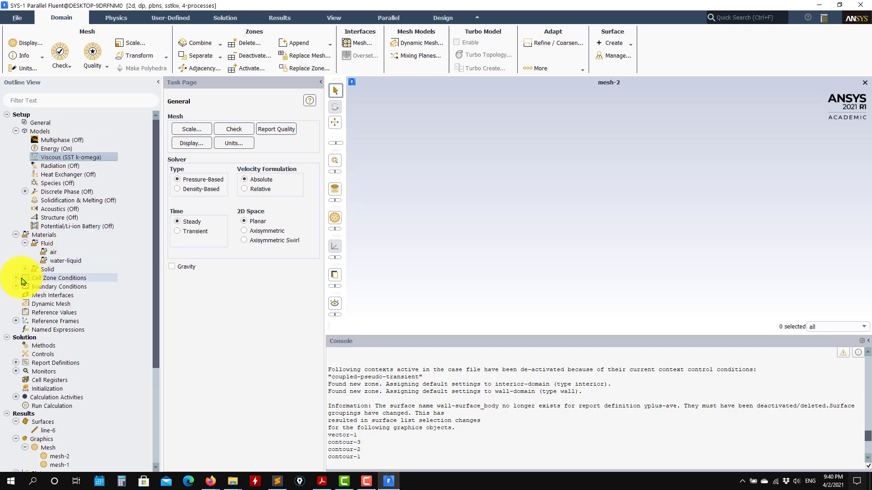
- Check the operating conditions of the cell zones and leave them without making changes
double_click(16, 279)
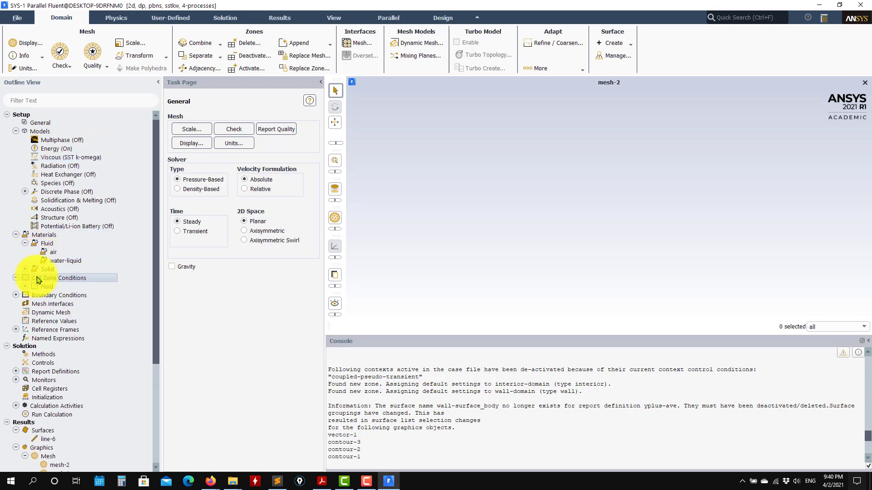
click(248, 405)
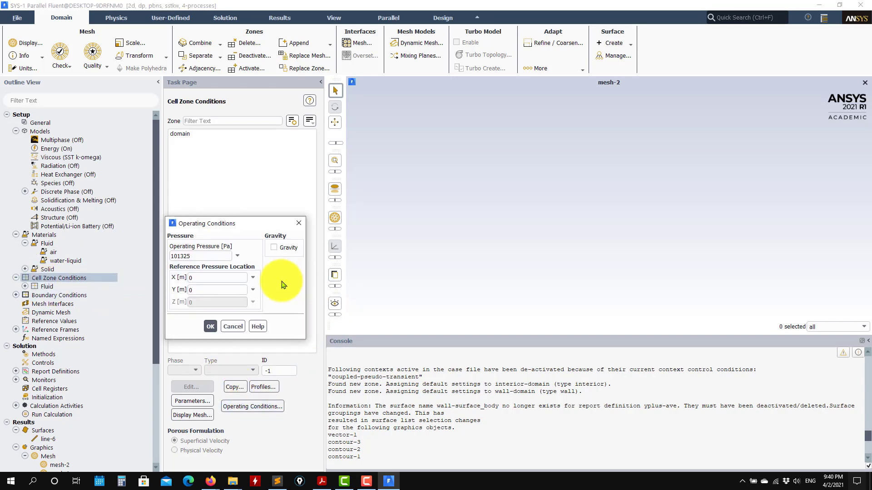
click(232, 327)
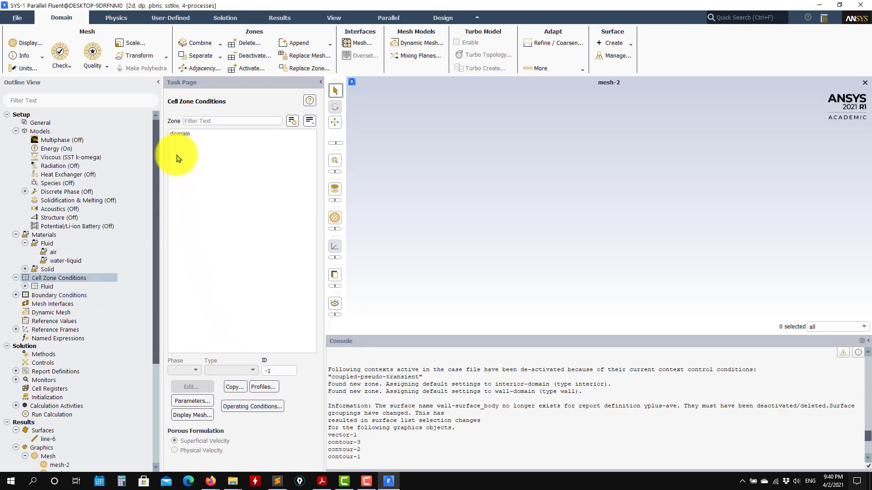
- Assign water-liquid as the material of the fluid cell zone domain
double_click(47, 286)
double_click(59, 296)
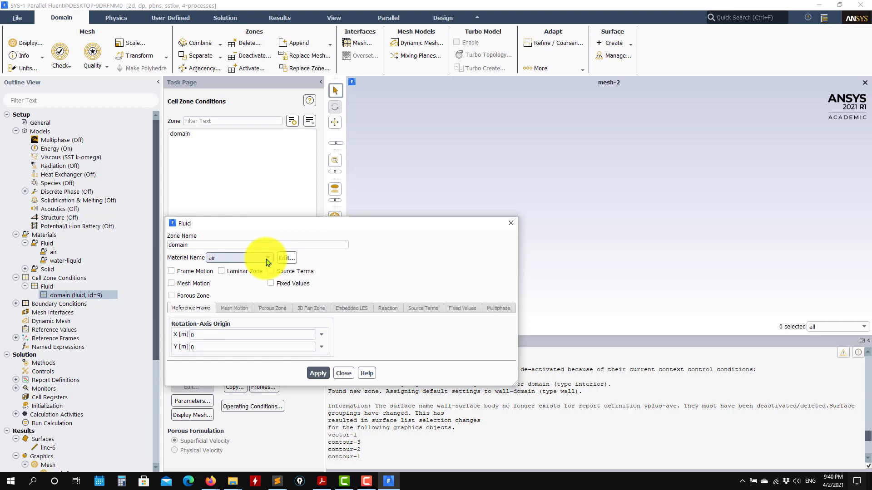
click(266, 259)
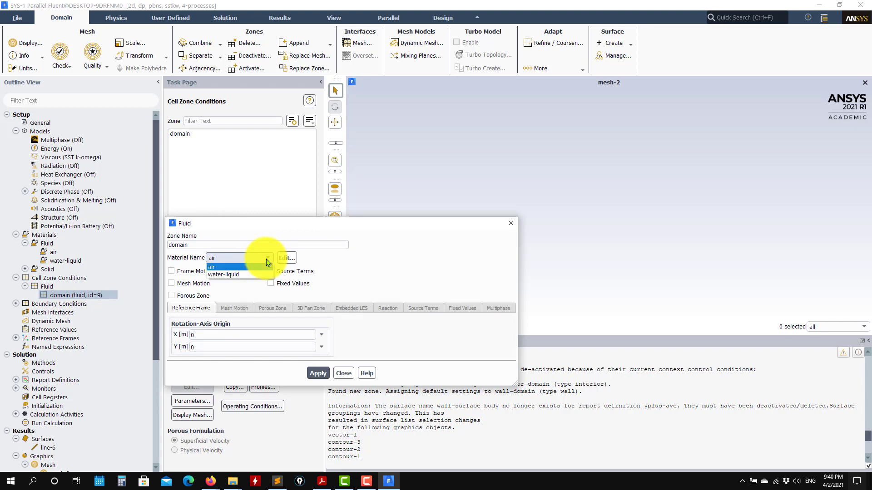
click(232, 274)
click(318, 373)
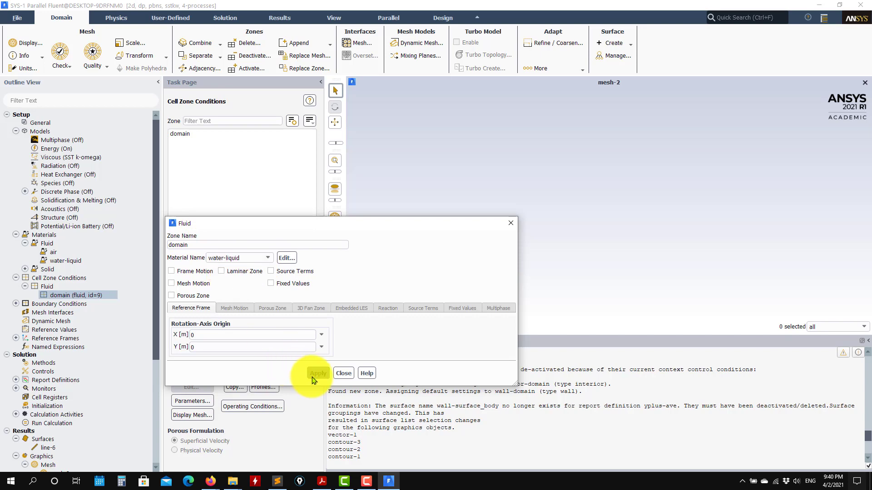
click(344, 373)
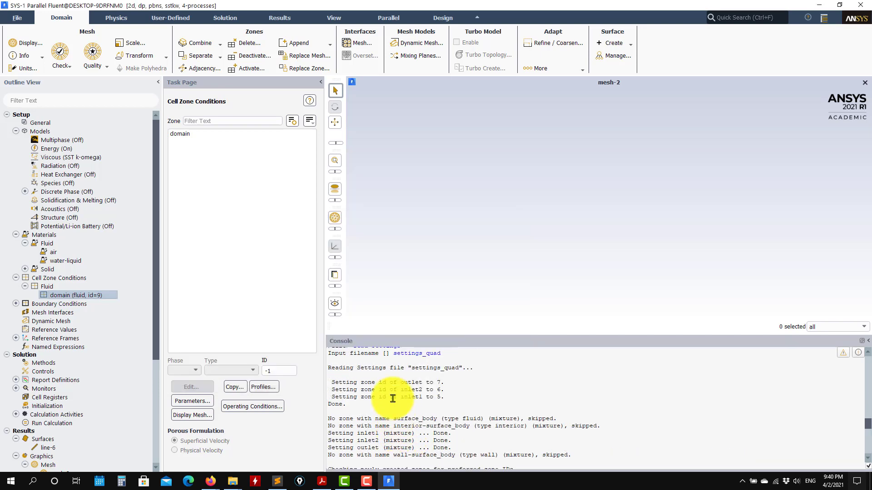
- Review the console output of the settings import for skipped zones, default assignments and missing surface names
scroll(393, 398, up, 2)
scroll(393, 398, down, 4)
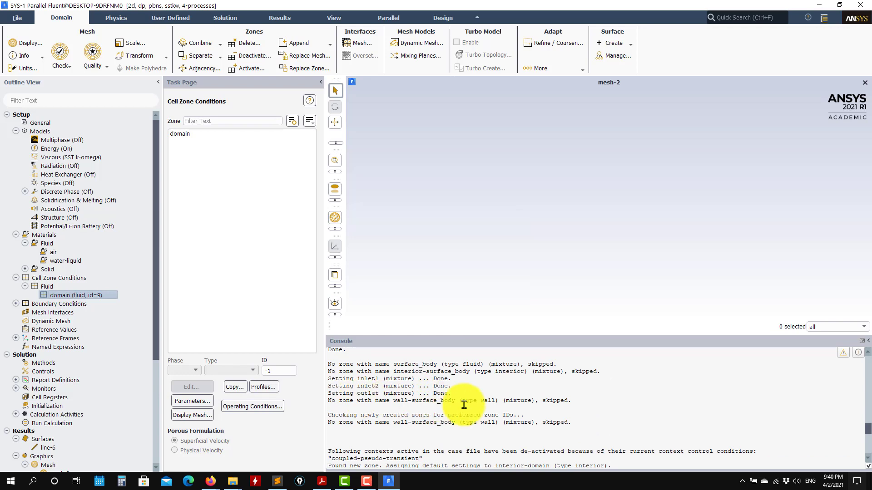
drag(393, 422, 567, 422)
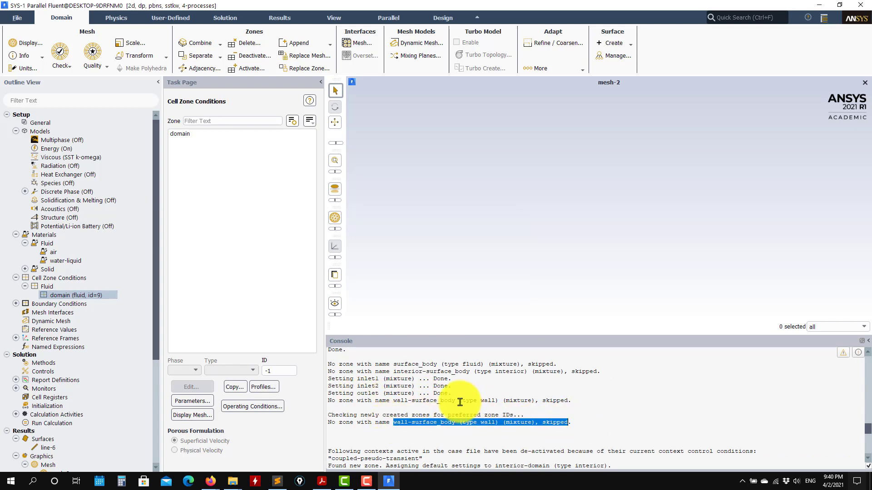
click(444, 399)
scroll(448, 400, down, 4)
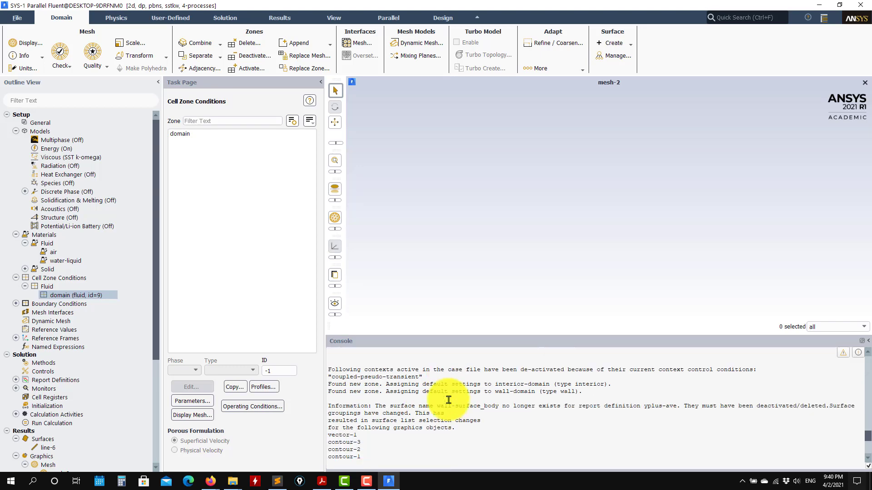
scroll(448, 399, down, 2)
scroll(448, 400, up, 1)
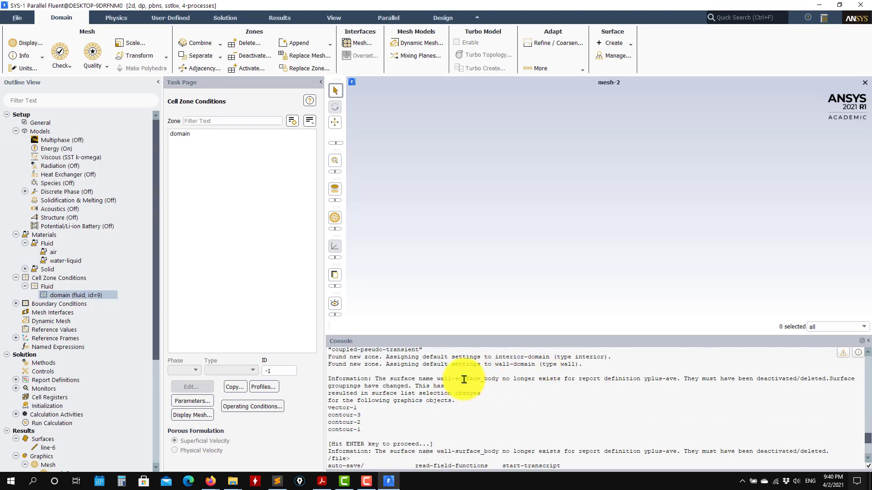
scroll(463, 379, down, 4)
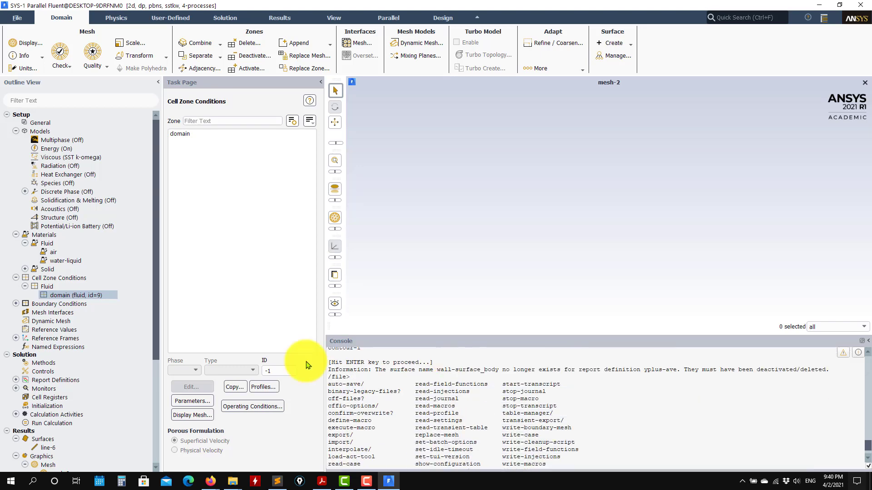
- Review the momentum and thermal settings of the velocity inlets inlet1 and inlet2
click(16, 304)
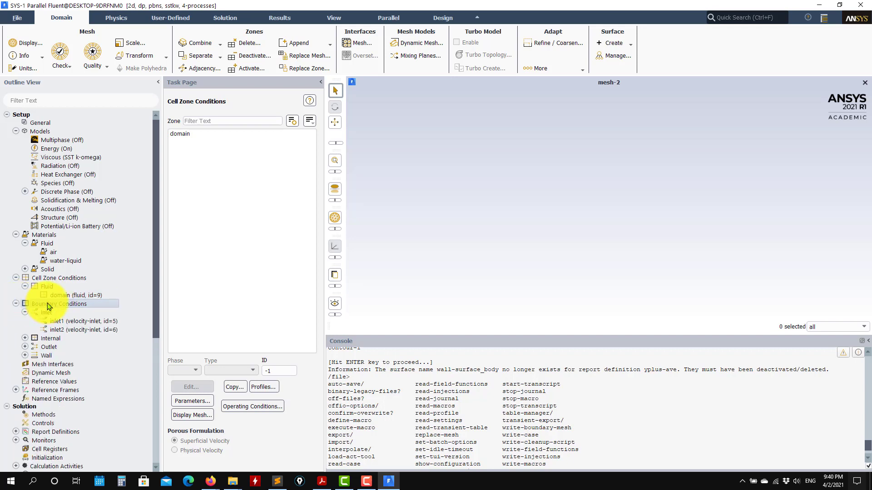
click(25, 356)
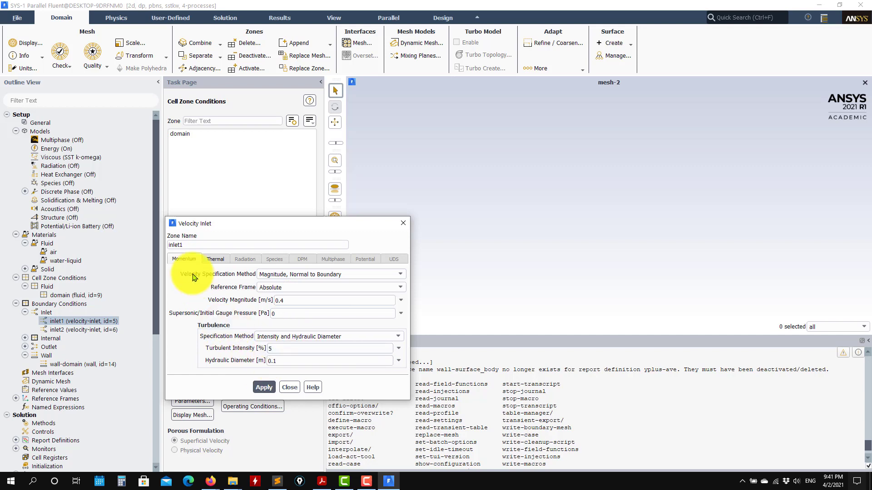
click(215, 259)
click(290, 387)
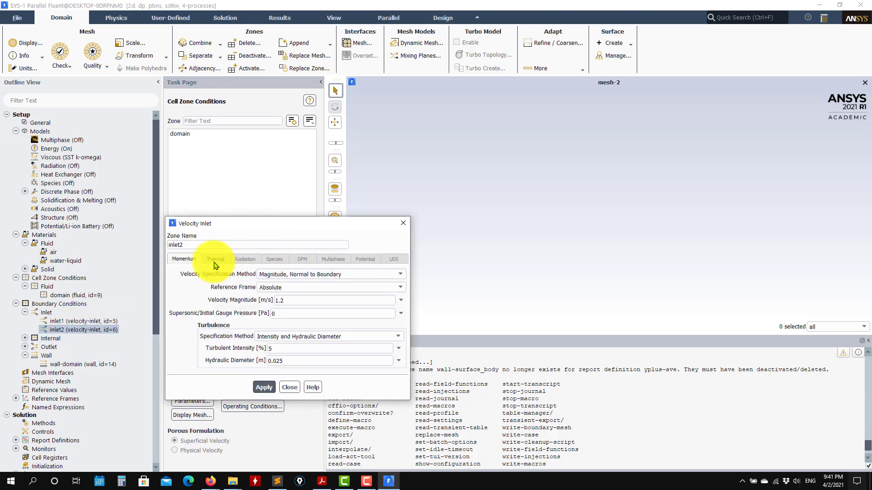
click(213, 260)
click(290, 387)
- Examine the internal boundary zone and the solution methods, including the spatial discretization schemes
click(25, 338)
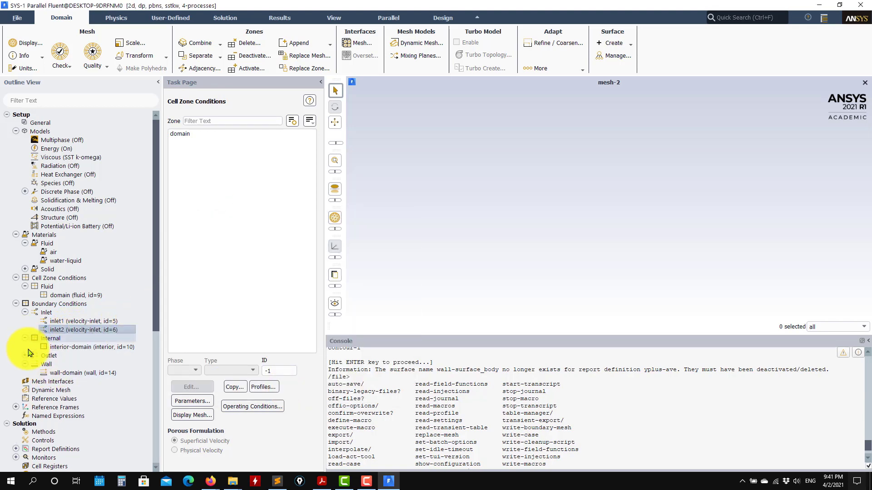
scroll(27, 358, down, 2)
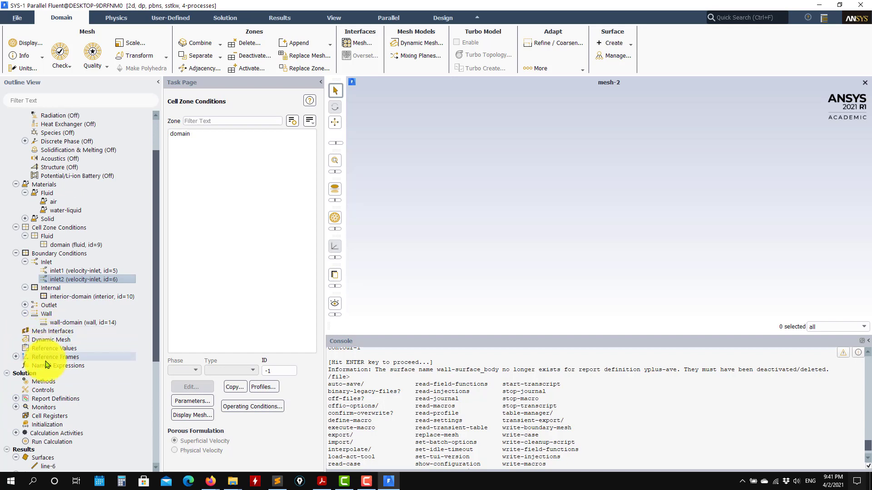
click(64, 348)
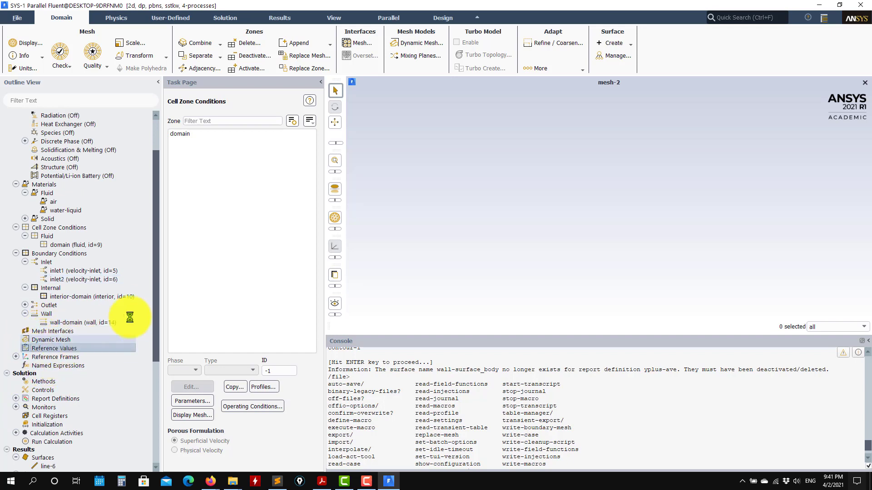
click(50, 383)
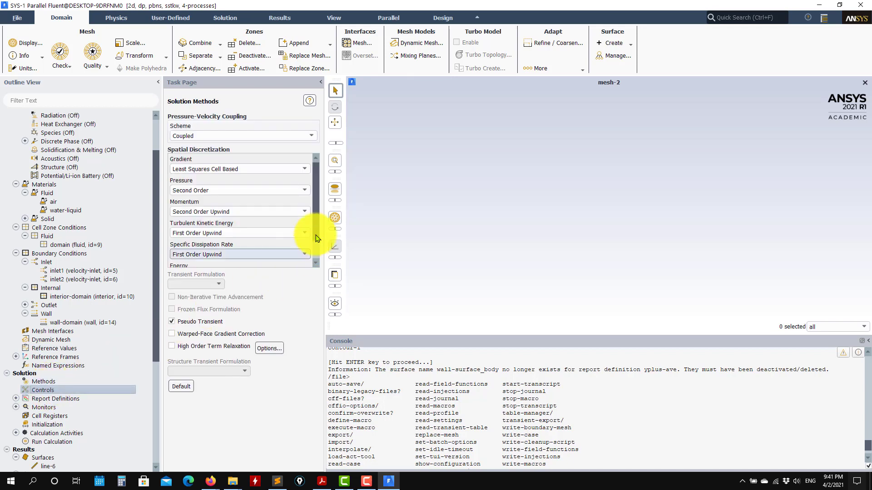
scroll(253, 204, down, 1)
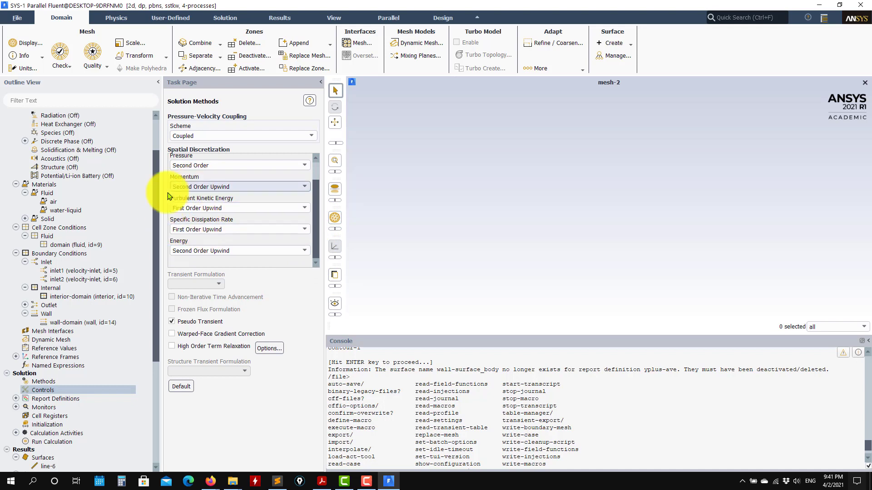
- Repair the invalid yplus-ave report definition by selecting wall-domain as its surface
double_click(52, 399)
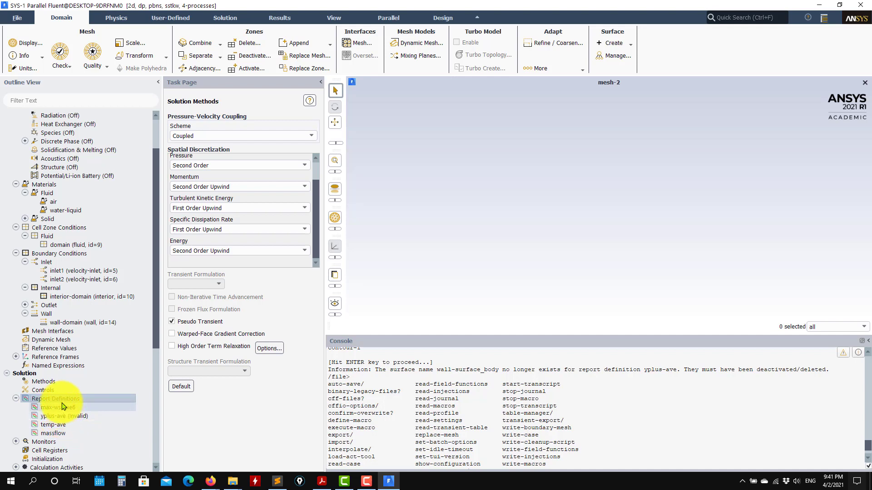
click(54, 418)
double_click(53, 417)
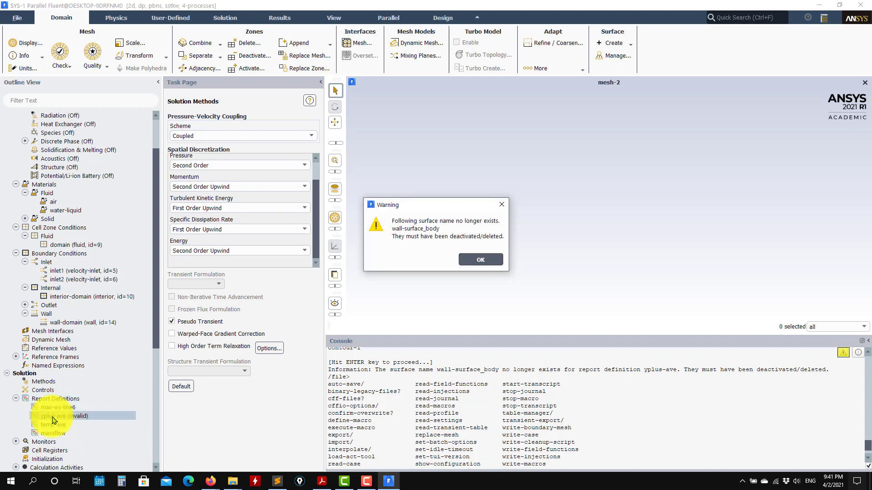
click(473, 265)
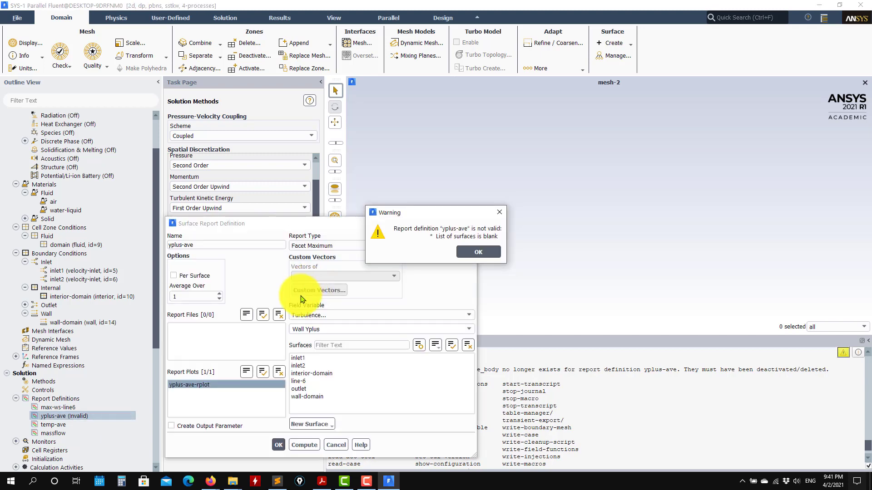
click(479, 249)
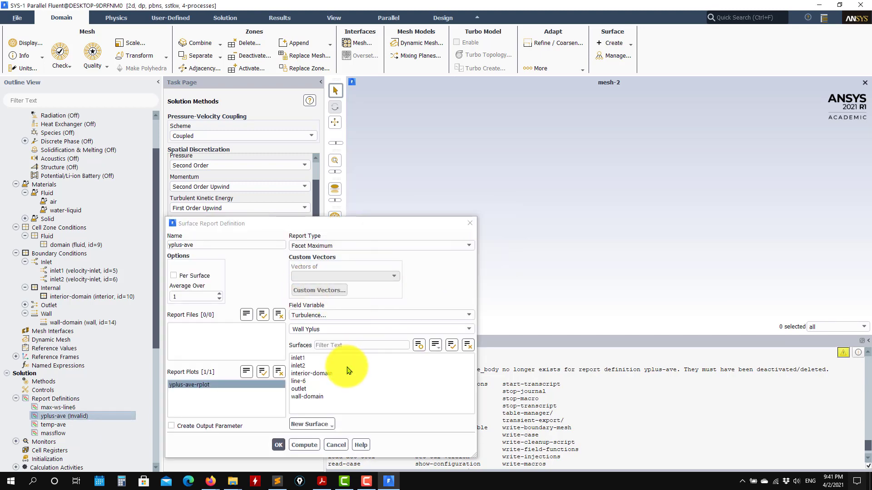
click(311, 397)
click(278, 444)
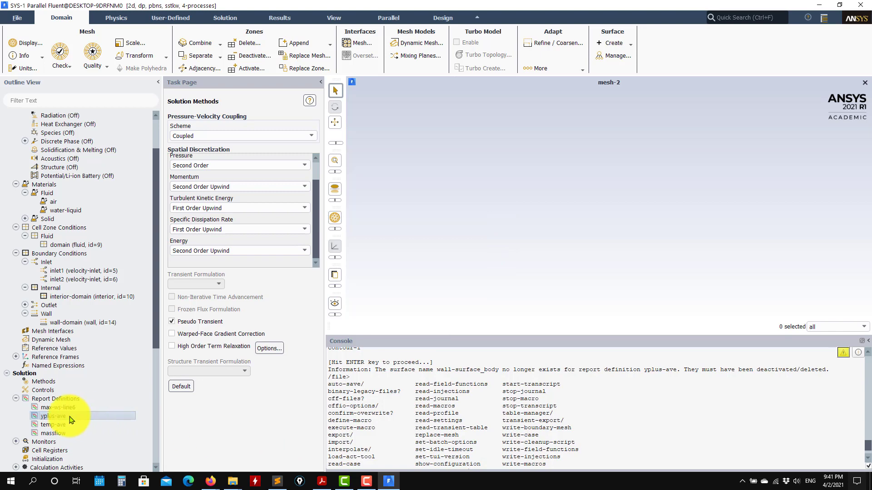
- Examine the monitors and calculation activities, and check the absolute convergence criteria of the residual monitors
click(16, 442)
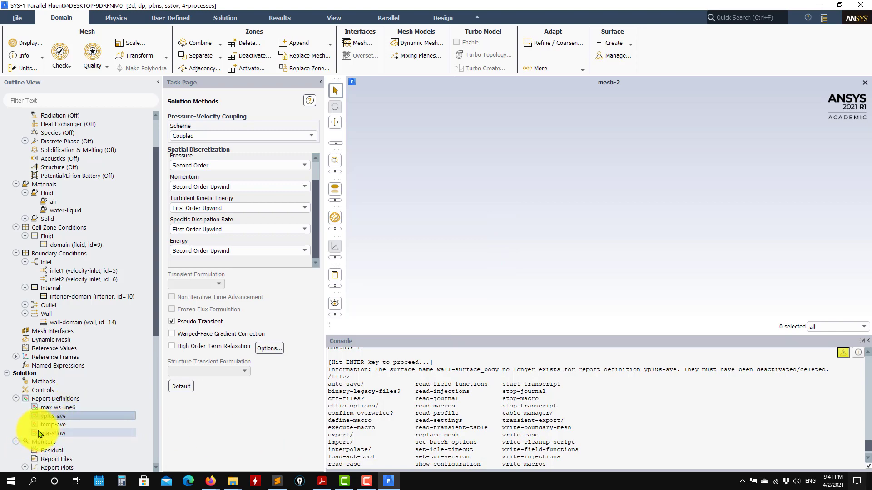
scroll(32, 422, down, 5)
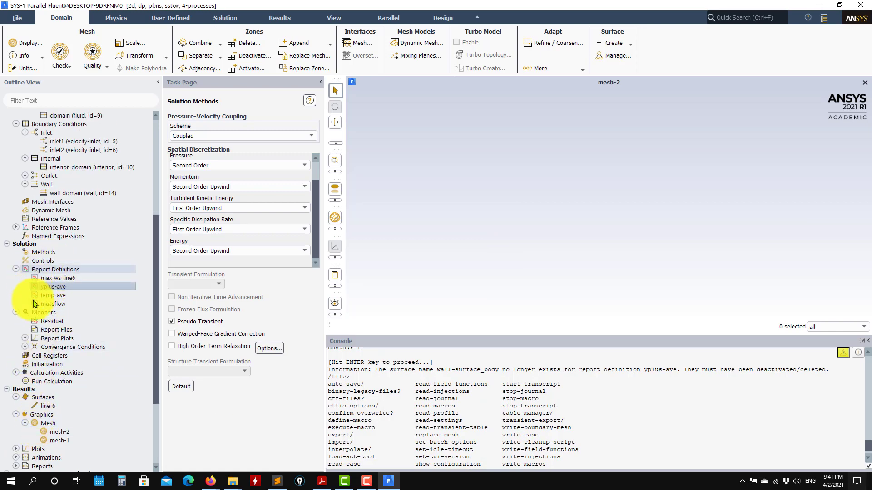
click(16, 373)
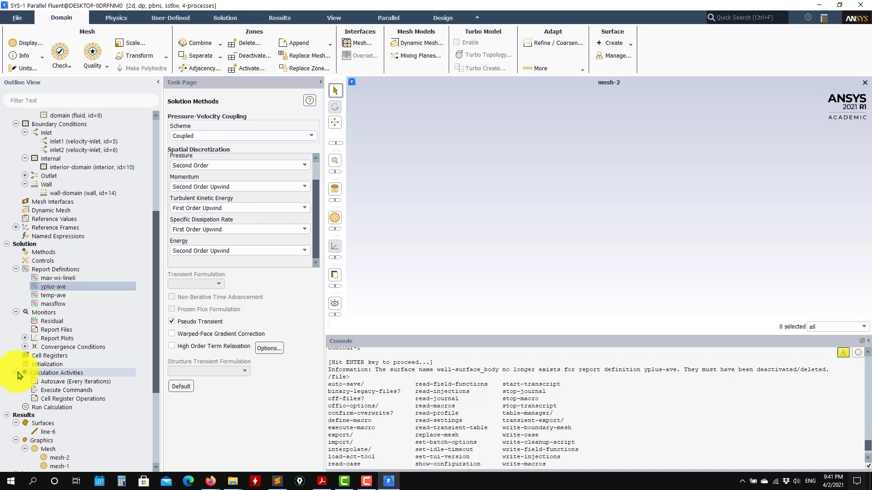
double_click(50, 321)
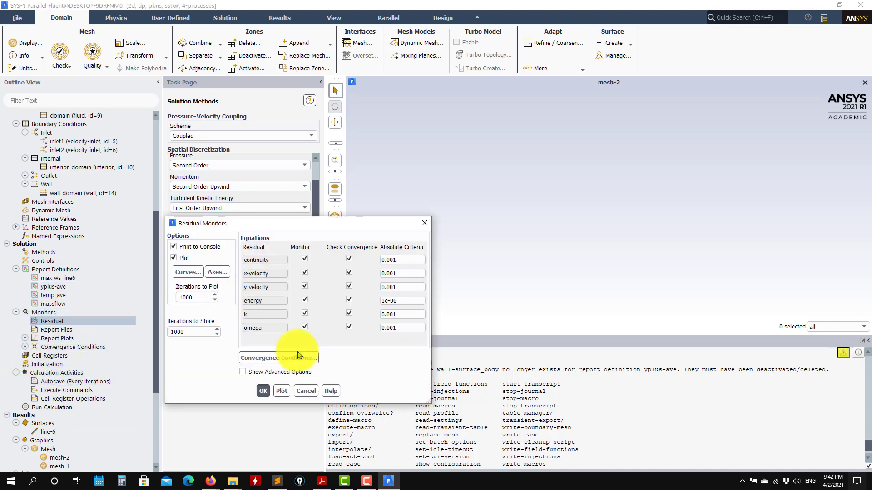
click(305, 391)
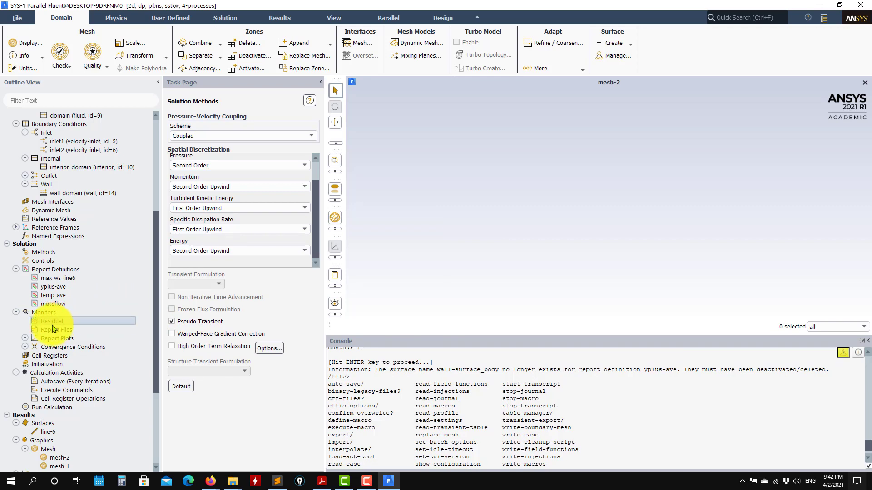
- Examine the temp-cond convergence condition, including its available report definitions, stop criterion and iteration settings
click(25, 347)
double_click(73, 348)
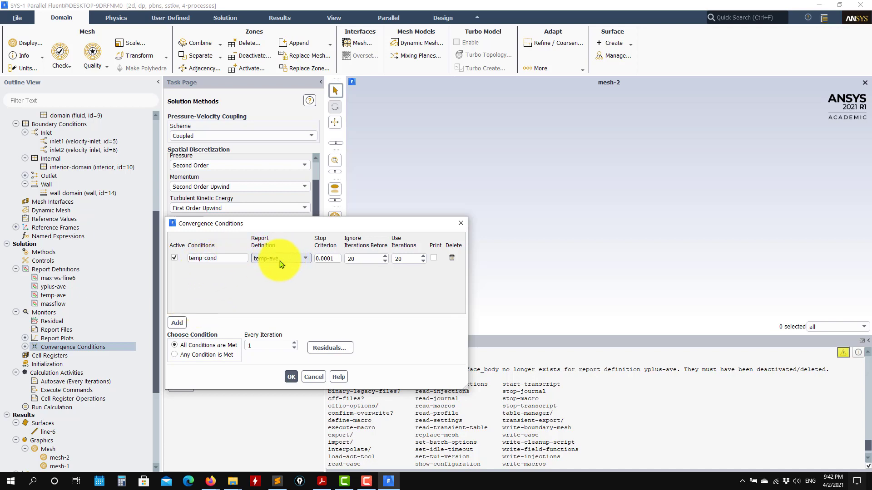
click(305, 260)
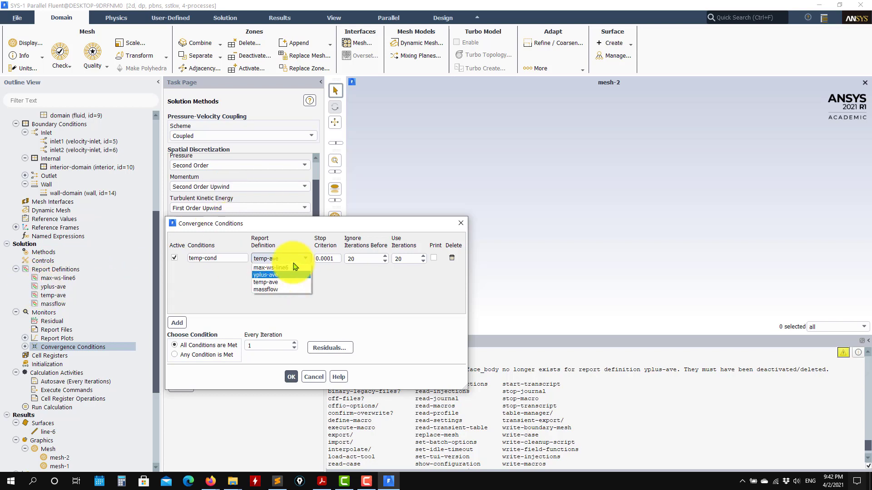
click(336, 289)
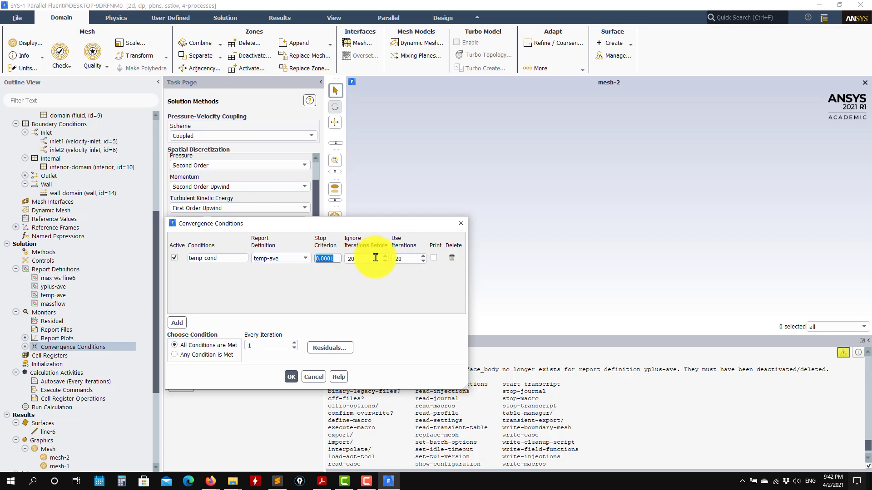
click(323, 259)
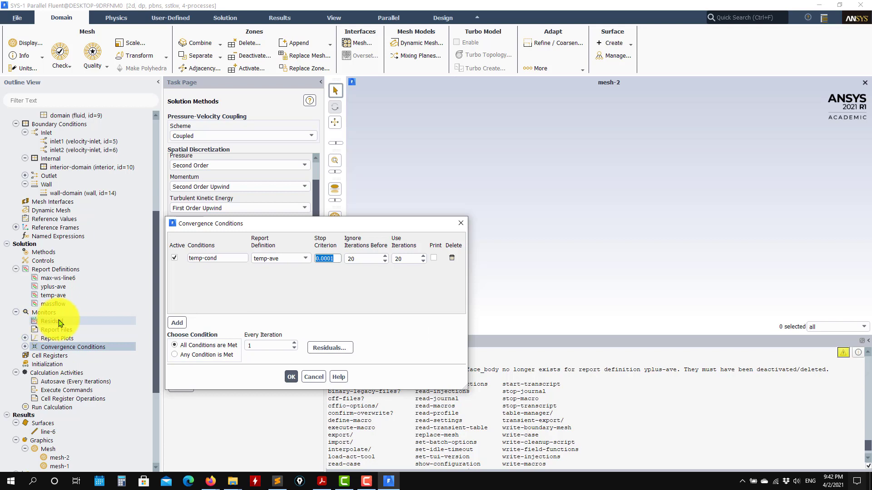
click(291, 378)
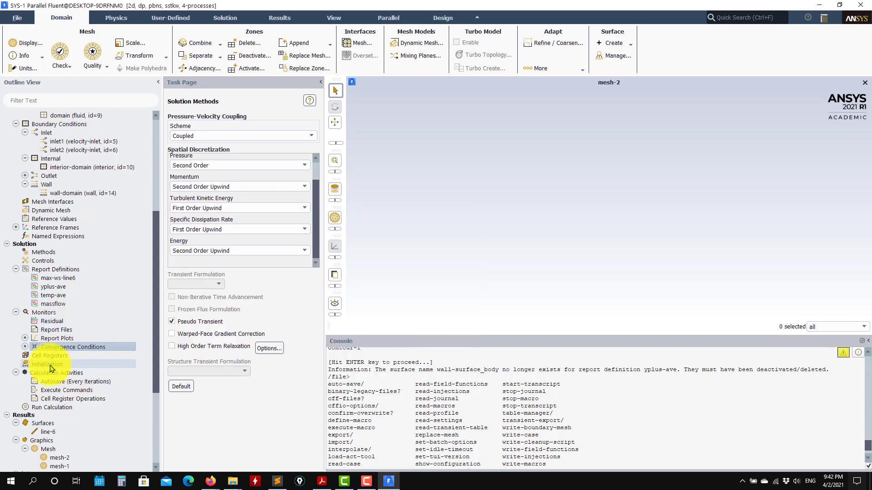
click(26, 347)
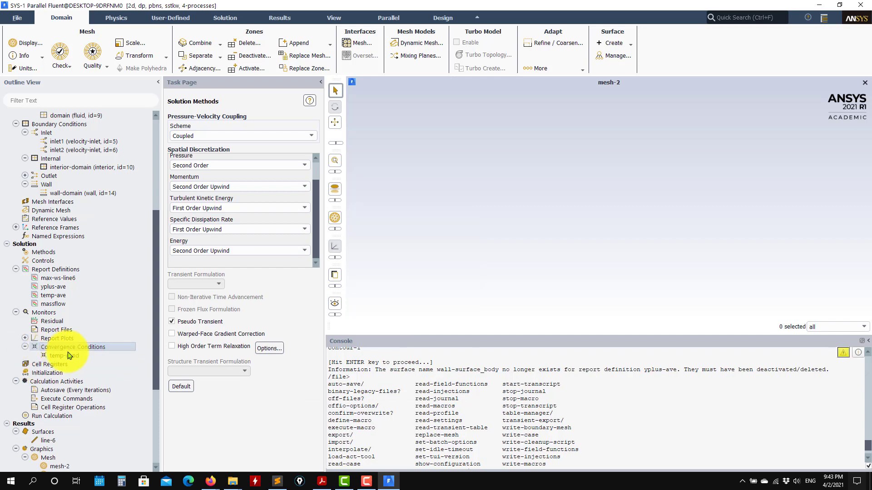
click(26, 348)
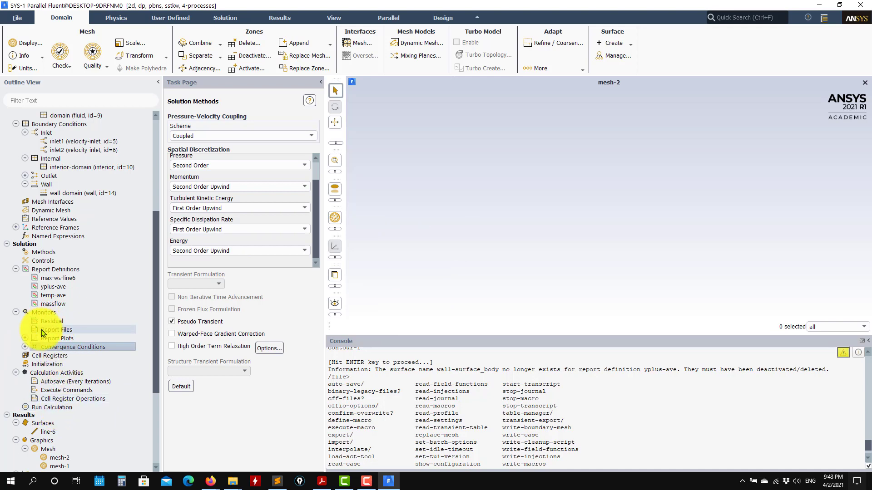
- Initialize the solution with hybrid initialization and bring up the run calculation settings
click(37, 408)
click(49, 365)
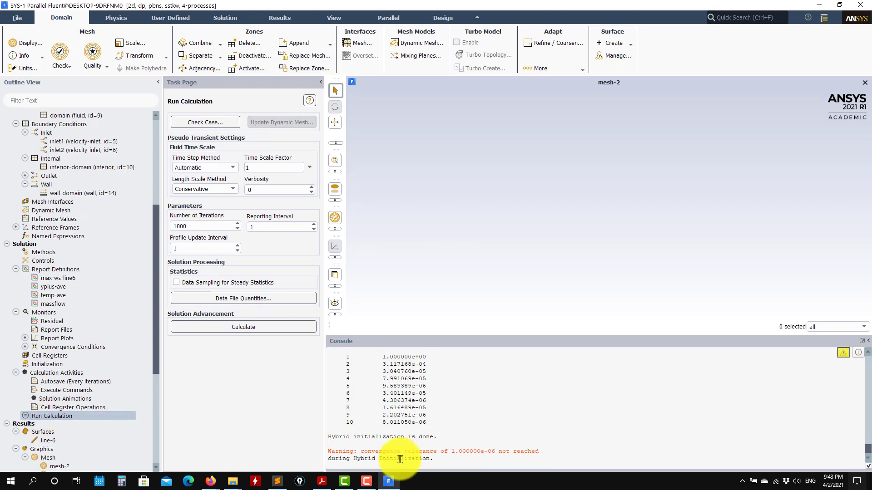
scroll(91, 252, up, 6)
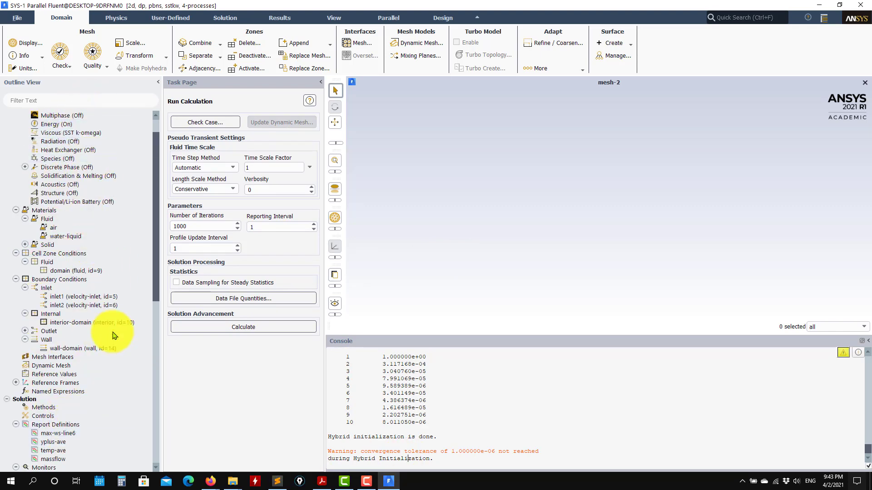
- Write the current case settings to a file named myset with the console's file write-settings command
scroll(463, 414, down, 1)
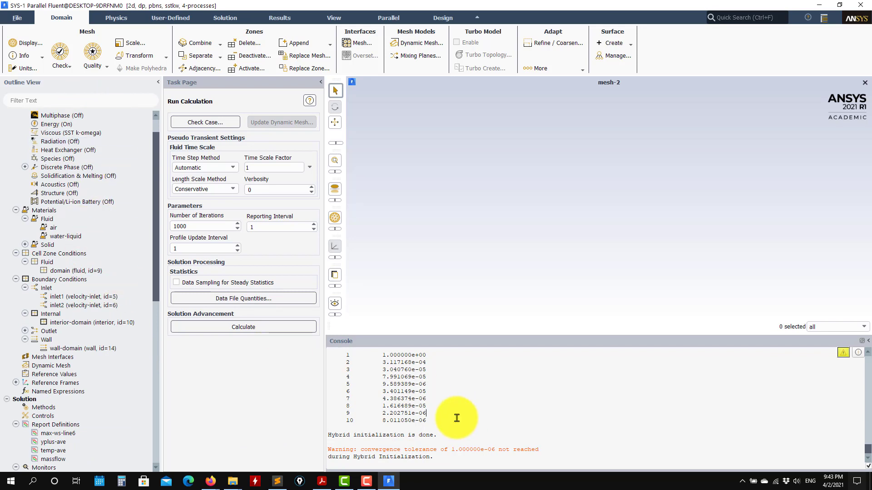
text(file)
key(Return)
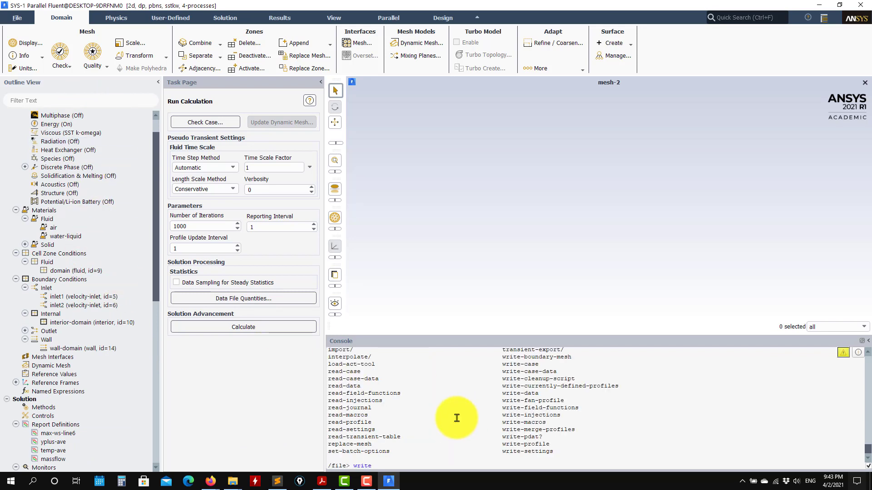
text(write0settings)
key(Return)
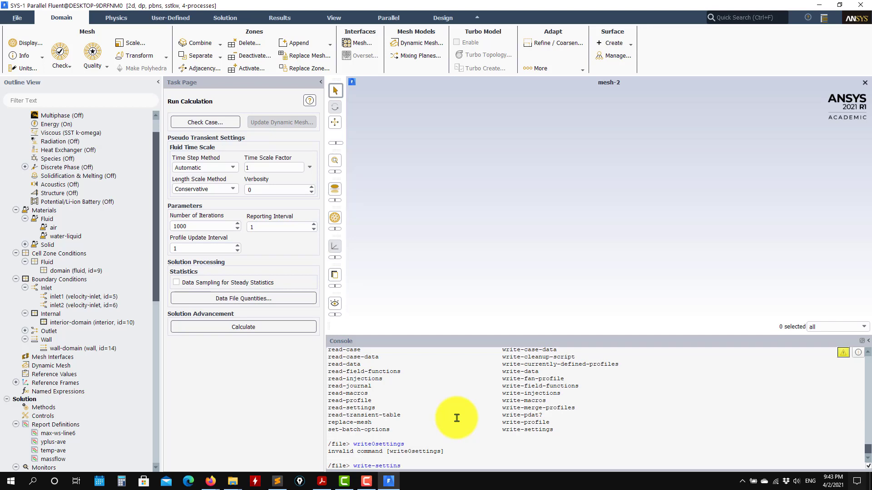
text(write-settings)
key(Return)
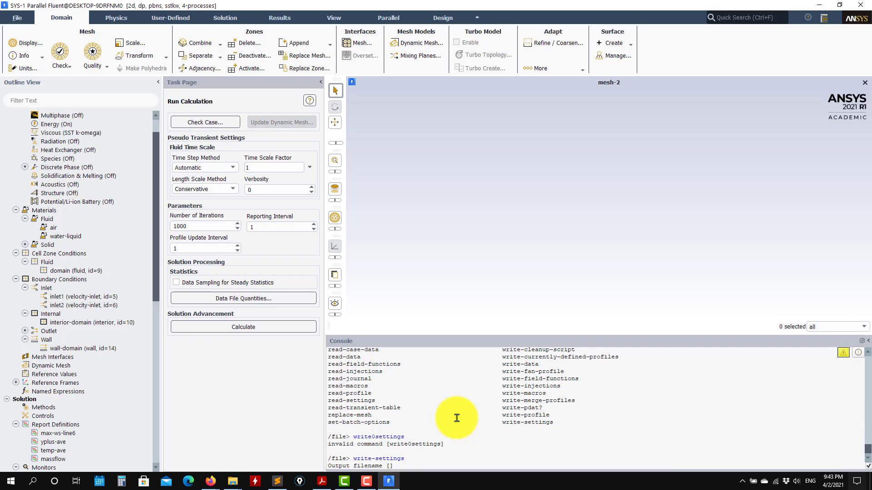
text(myset)
key(Return)
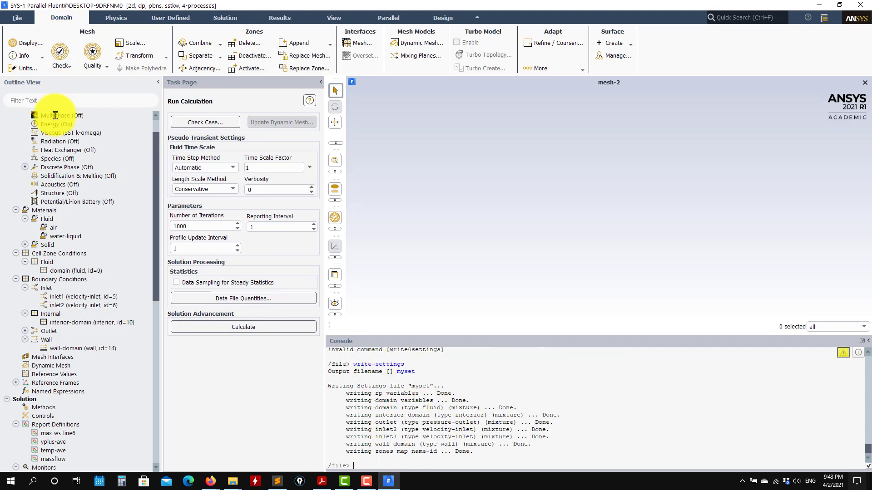
- Check the my-fluent folder in File Explorer for the myset settings file and return to Fluent
click(233, 482)
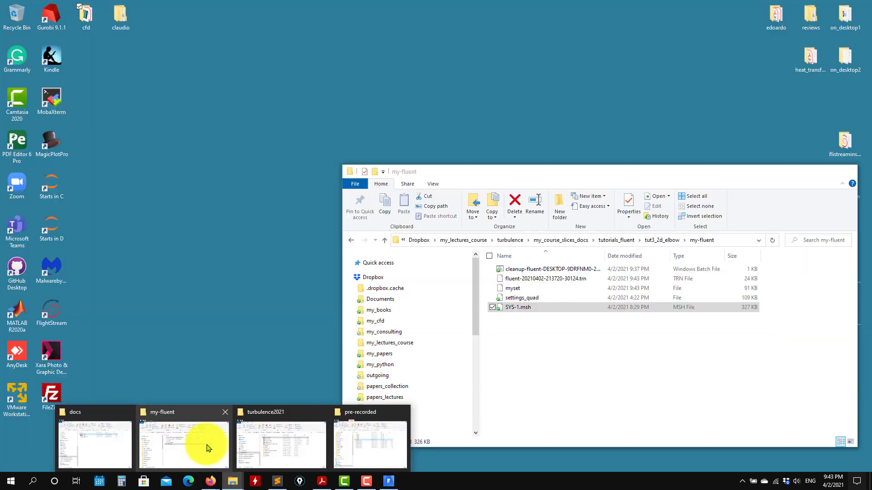
click(204, 444)
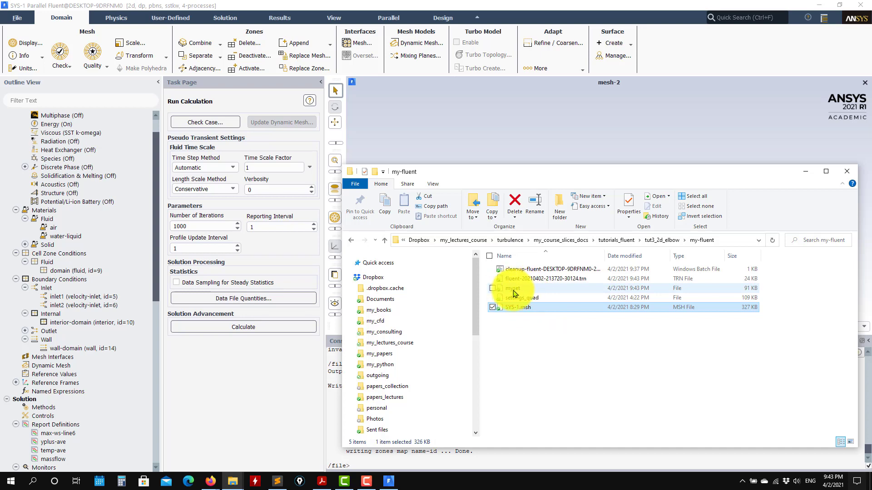
click(806, 171)
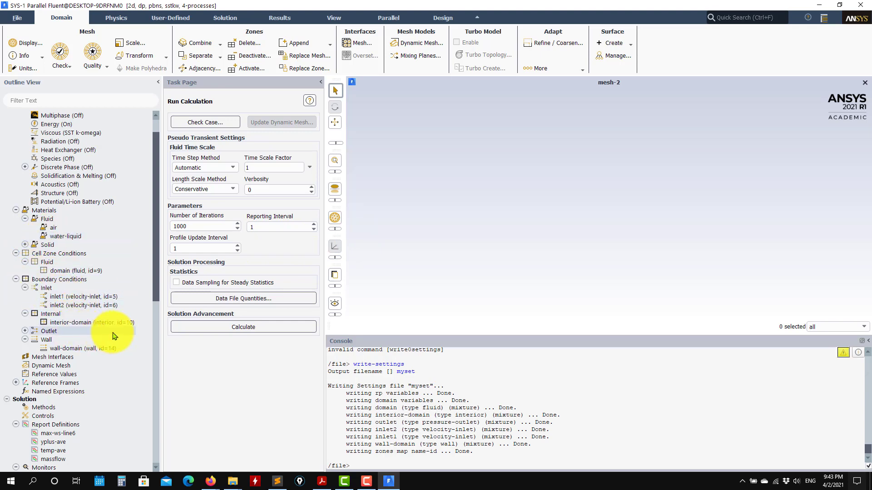
- Start the calculation with the loaded run settings
scroll(112, 335, down, 4)
scroll(104, 338, down, 2)
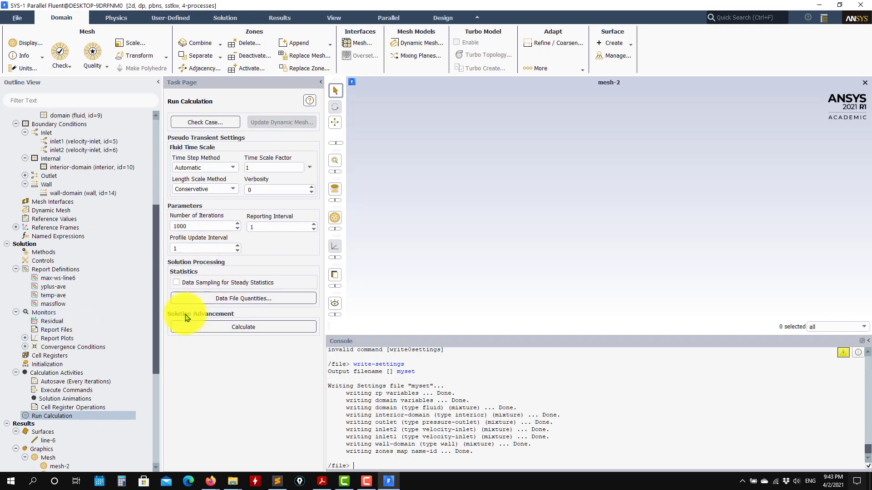
click(218, 327)
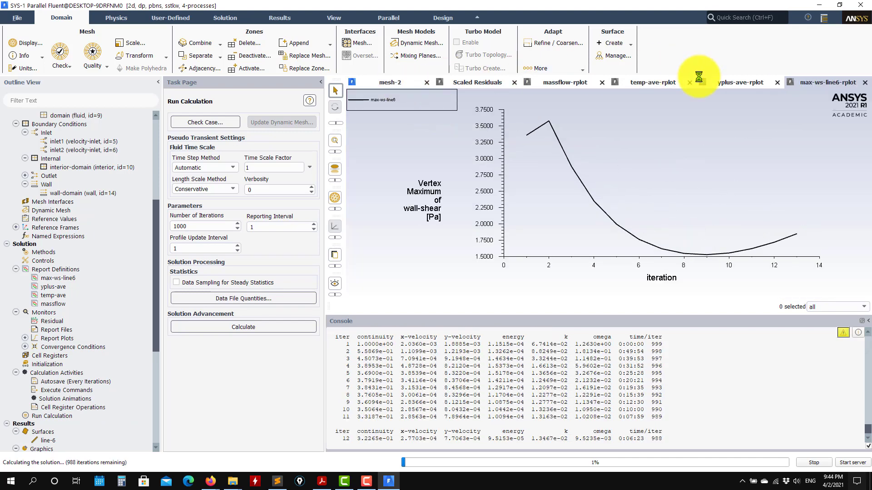
- Review the yplus-ave, temp-ave, mass flow and scaled residuals plots during the run, and acknowledge its completion
click(755, 84)
click(652, 79)
click(589, 84)
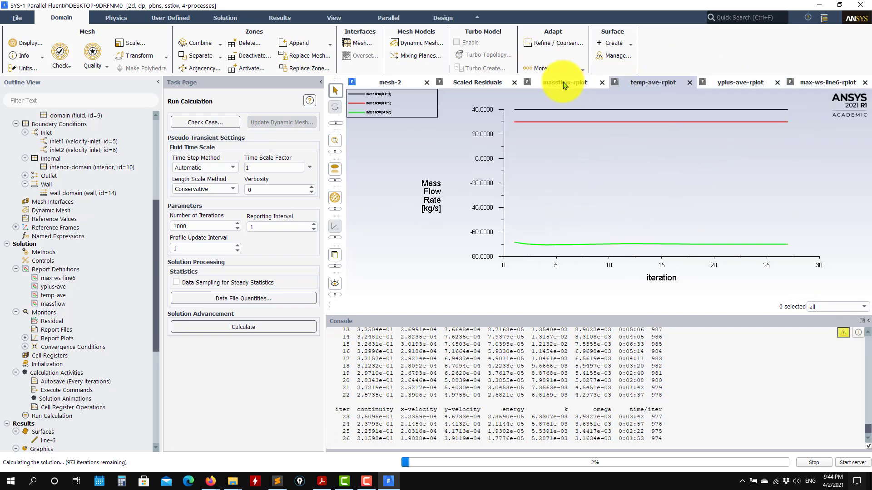
click(462, 83)
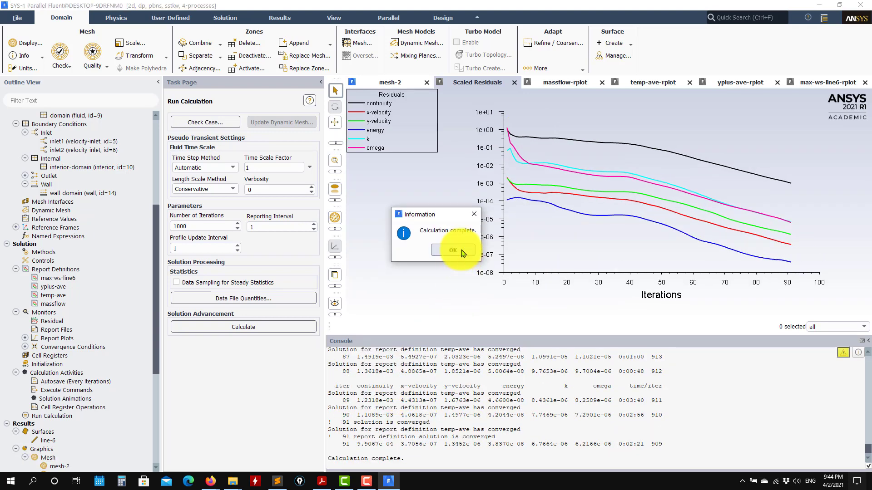
click(454, 250)
- Read the temp-ave convergence messages in the console and compare them with the temp-cond convergence condition
scroll(403, 400, up, 5)
scroll(403, 401, up, 2)
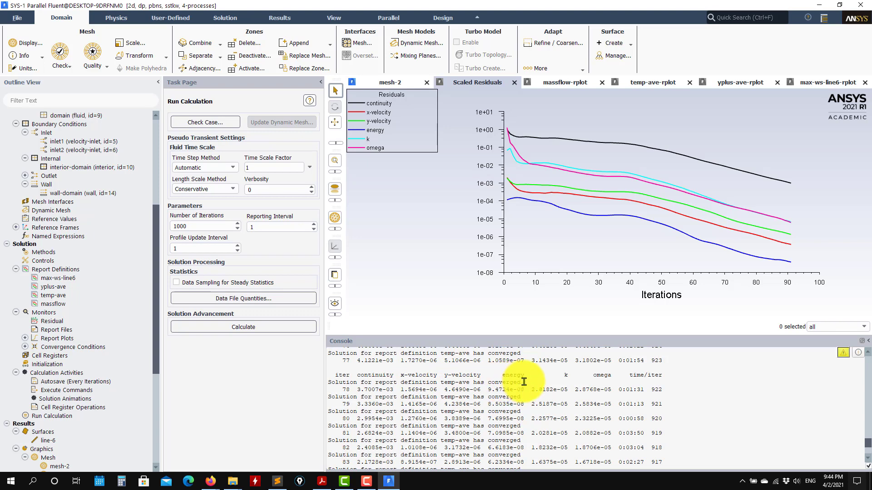
drag(524, 381, 335, 383)
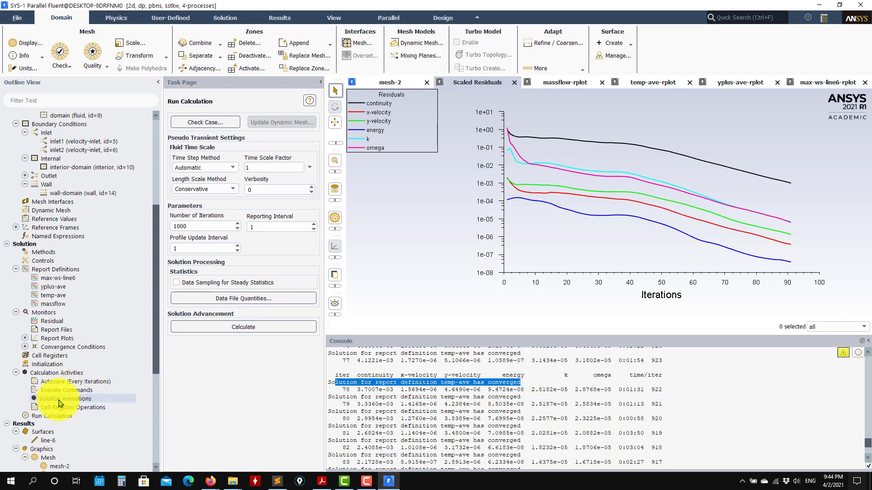
click(25, 347)
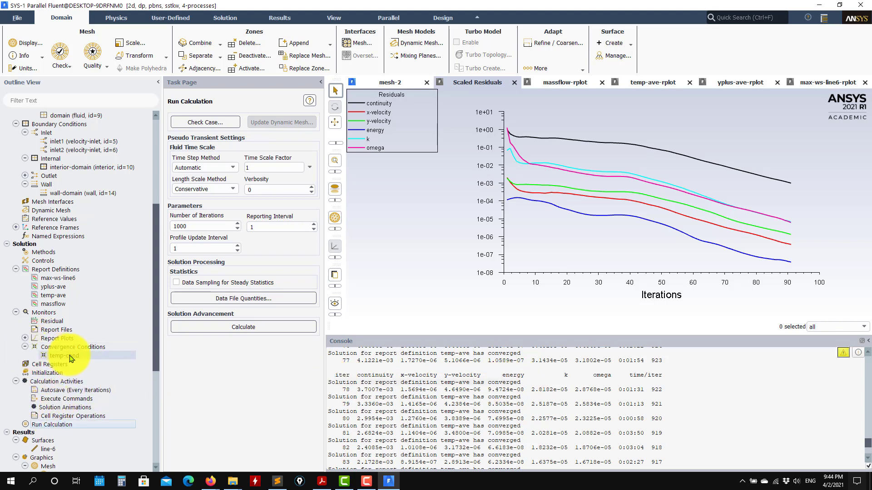
double_click(74, 358)
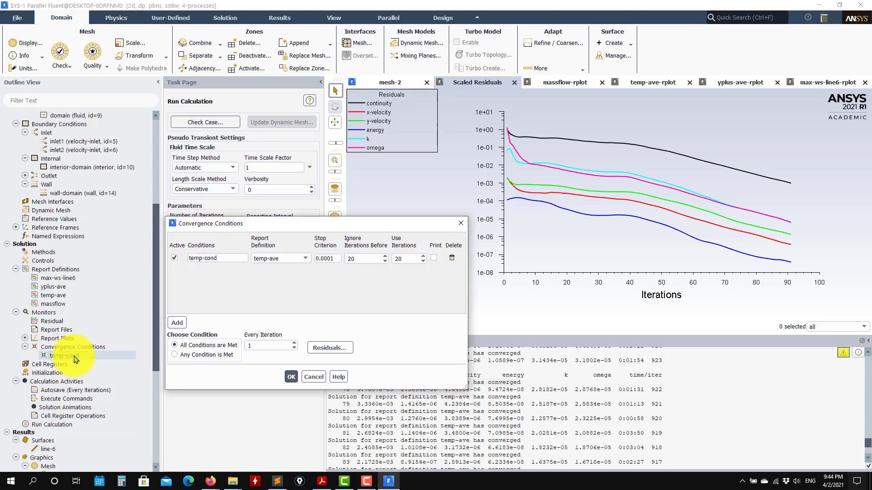
click(300, 375)
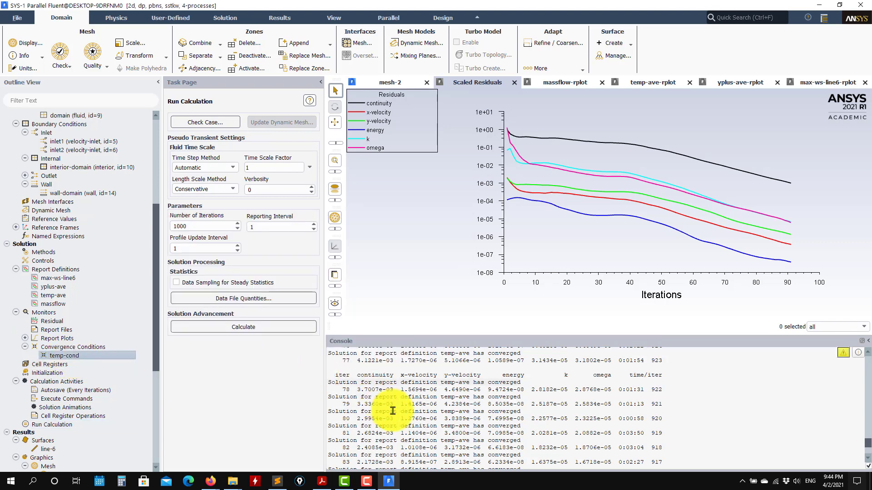
- Examine the last iterations in the console for the overall and report definition convergence messages
scroll(370, 391, down, 3)
scroll(370, 408, down, 5)
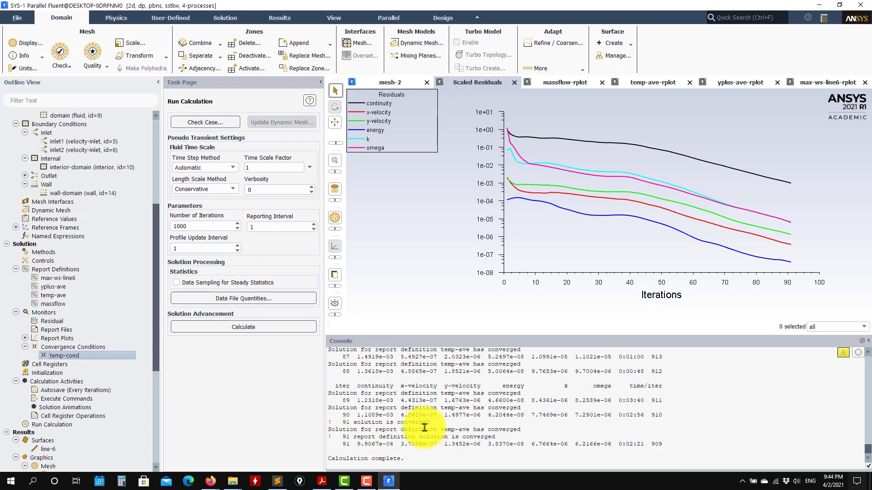
drag(427, 423, 371, 424)
scroll(438, 434, up, 1)
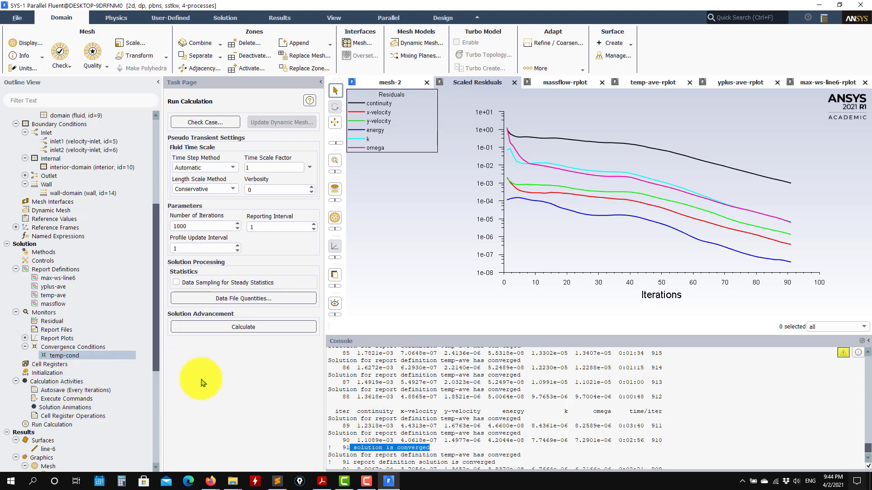
scroll(430, 432, down, 1)
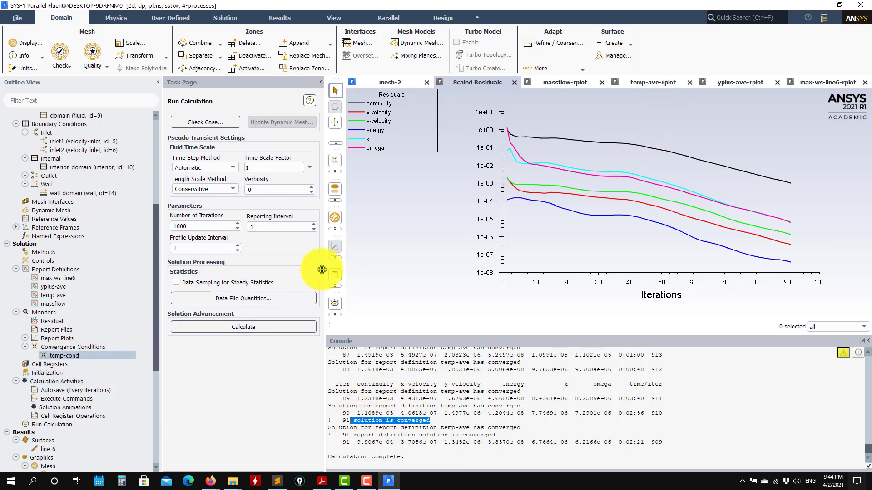
- Consult the 2D elbow tutorial's video list and supporting material on the course page in Firefox, and return to Fluent
scroll(78, 418, down, 5)
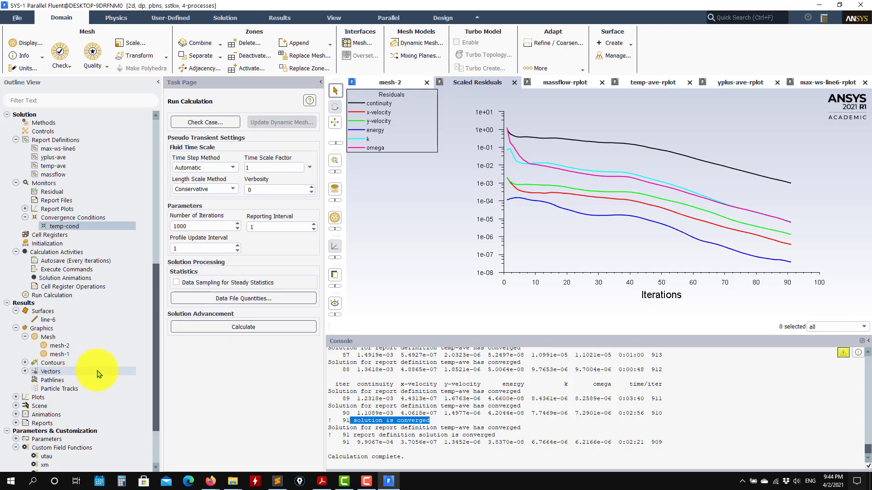
click(211, 481)
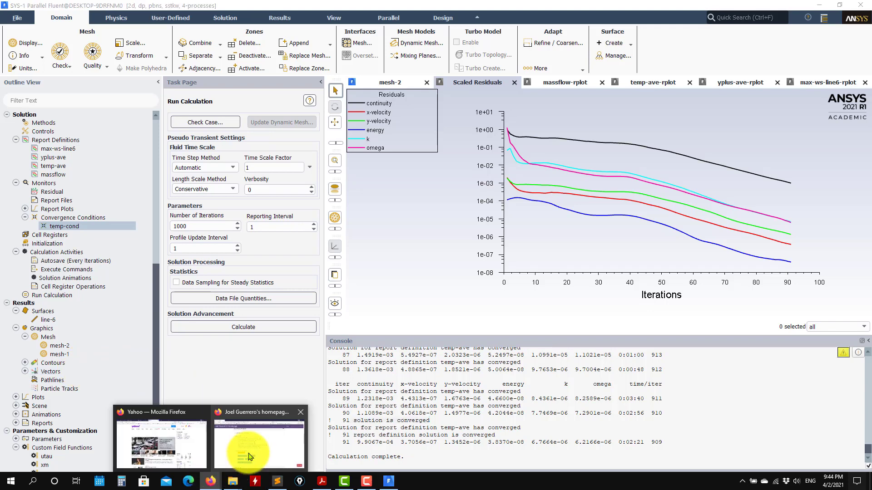
click(249, 456)
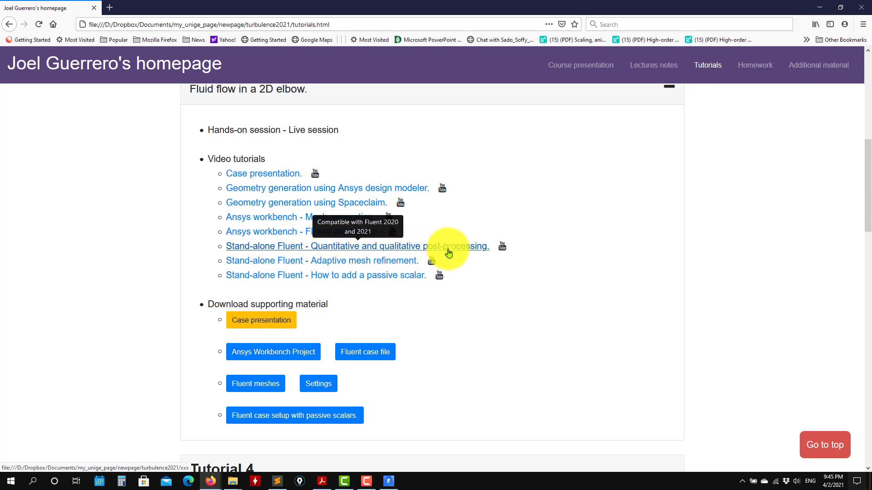
click(820, 6)
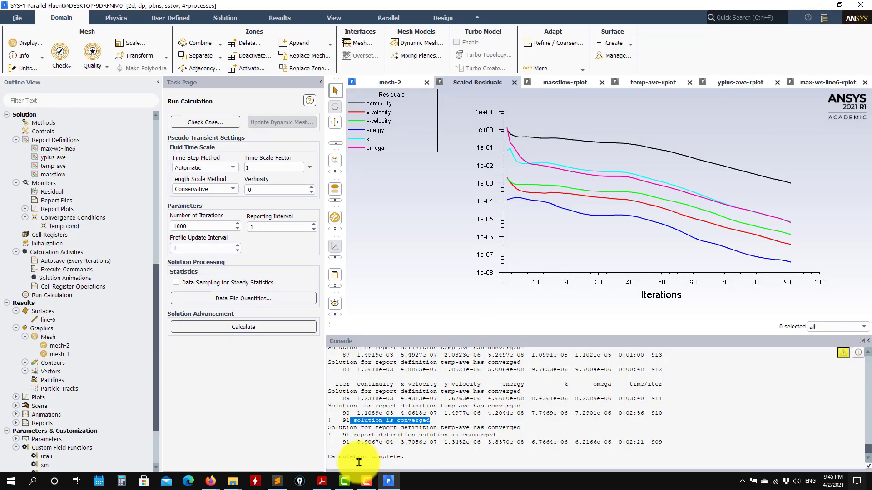
- Switch to the case presentation in Acrobat Reader and view the reference residuals and monitored quantities slide
click(321, 482)
scroll(362, 275, down, 2)
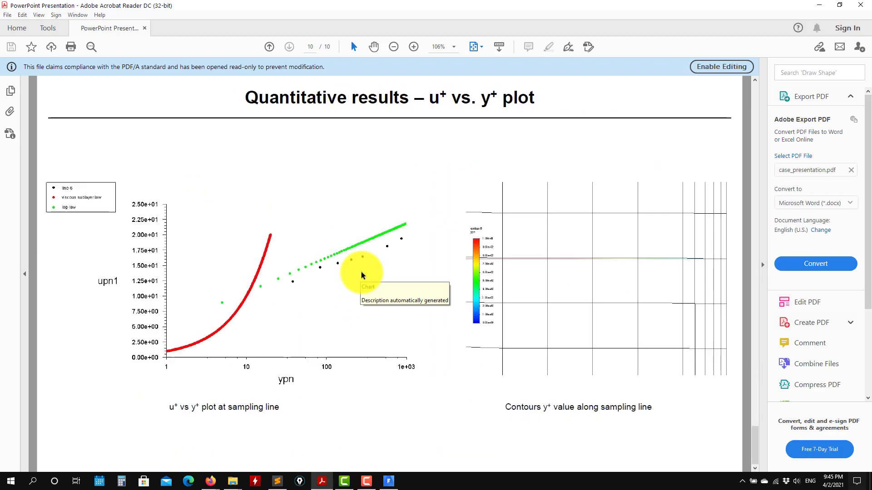
scroll(411, 224, up, 3)
scroll(402, 243, down, 2)
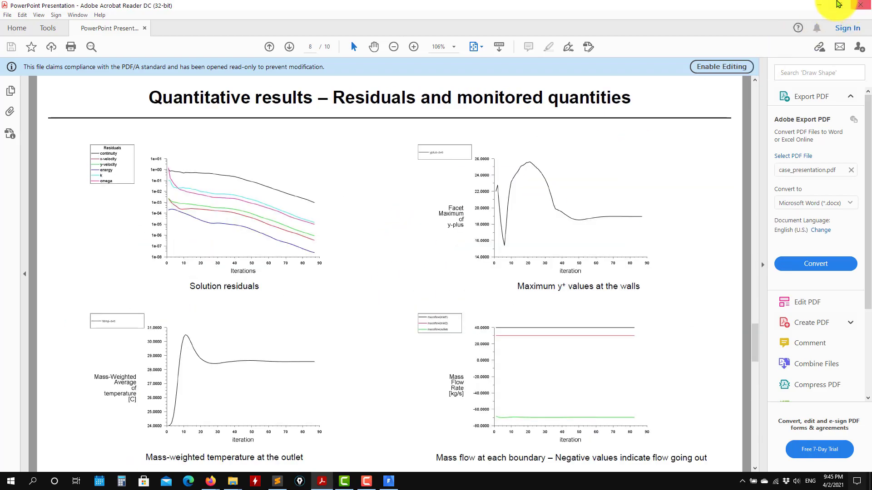
- Return to Fluent and display the saved contour-1 plot of velocity magnitude
click(819, 6)
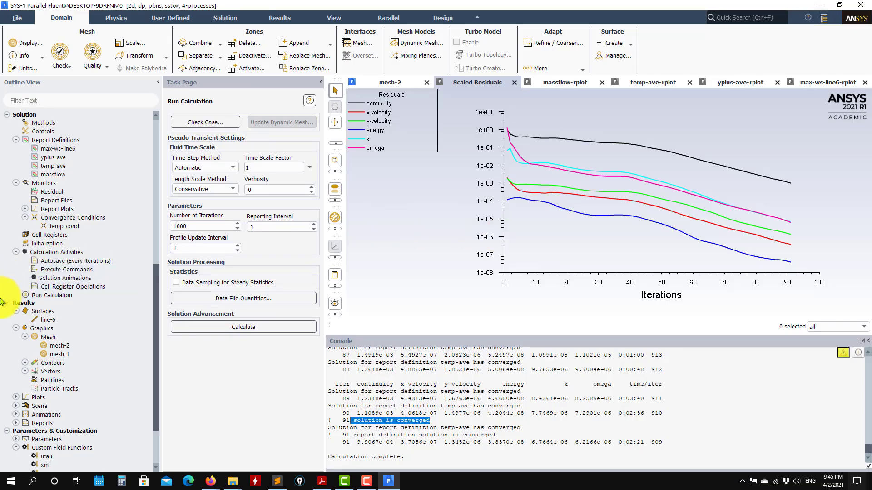
click(25, 363)
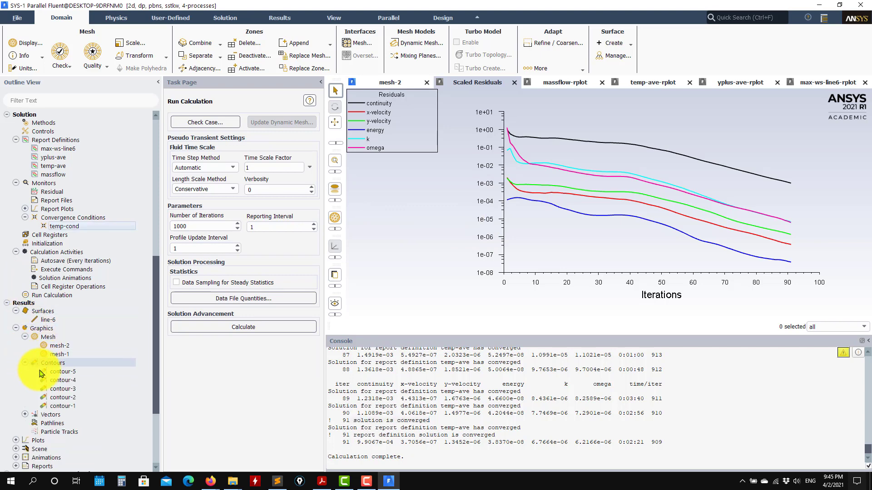
double_click(86, 409)
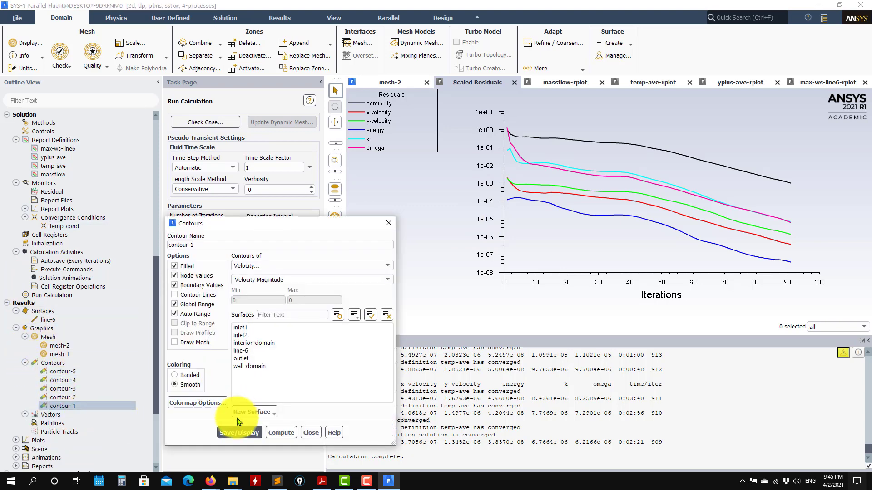
click(240, 432)
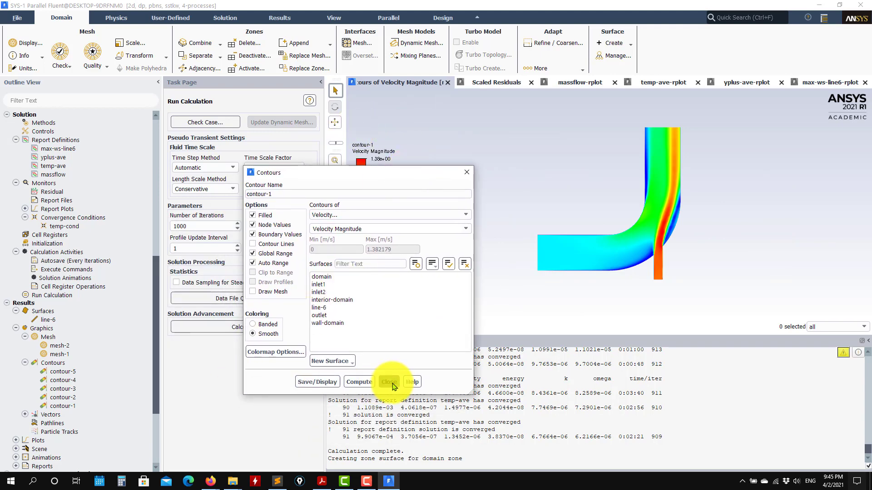
click(389, 383)
- Display the saved contour-2 plot of static temperature
double_click(69, 398)
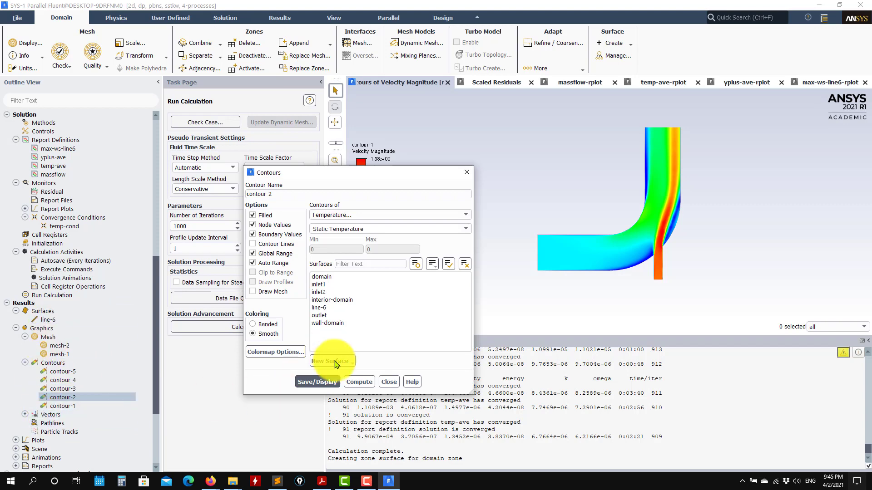
click(320, 382)
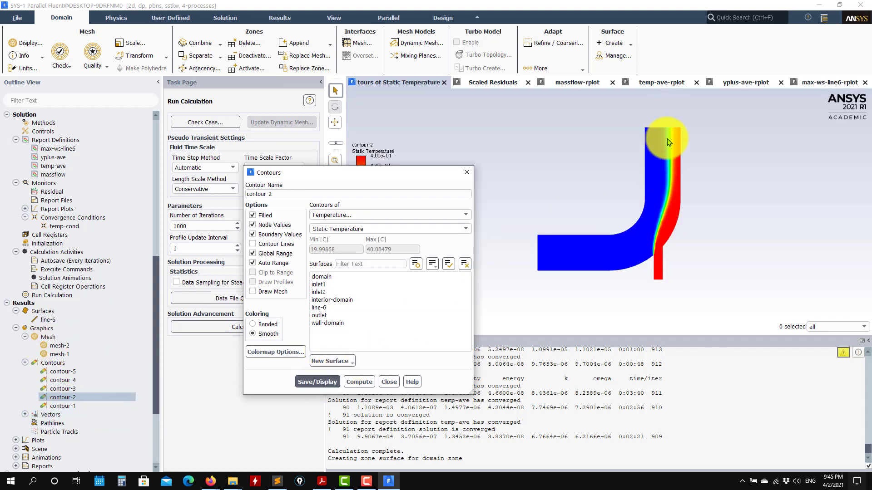
click(389, 382)
- Display the saved contour-3 plot of turbulent viscosity and inspect the field along the elbow and outlet branch
double_click(94, 385)
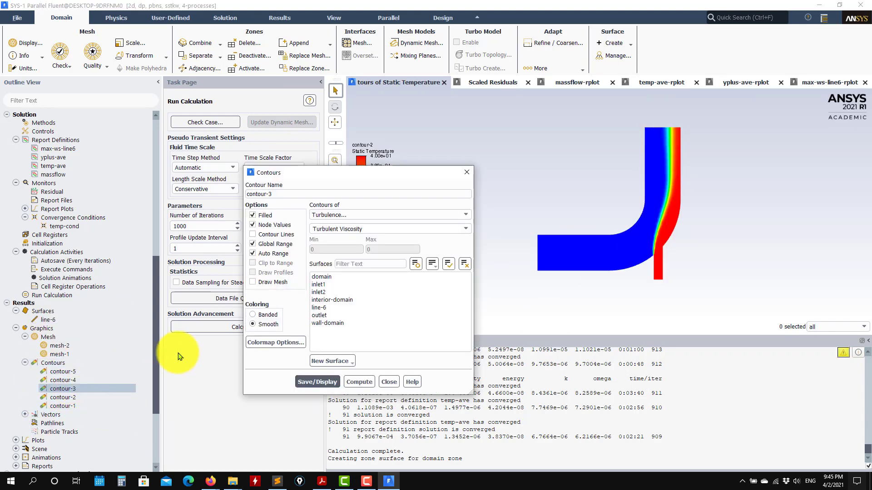
click(307, 385)
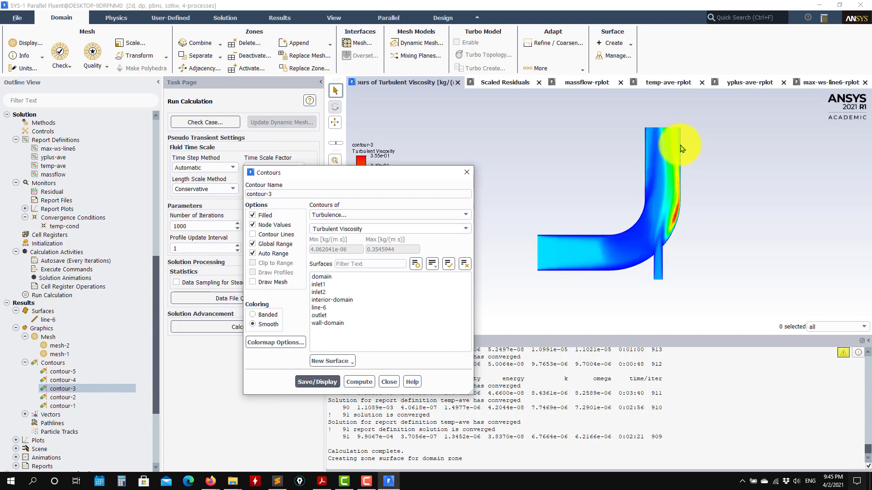
scroll(681, 149, up, 2)
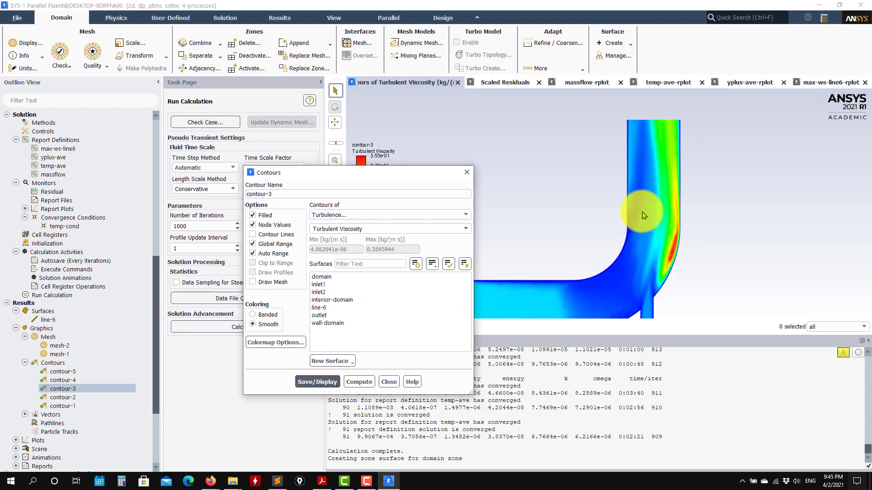
scroll(649, 246, down, 2)
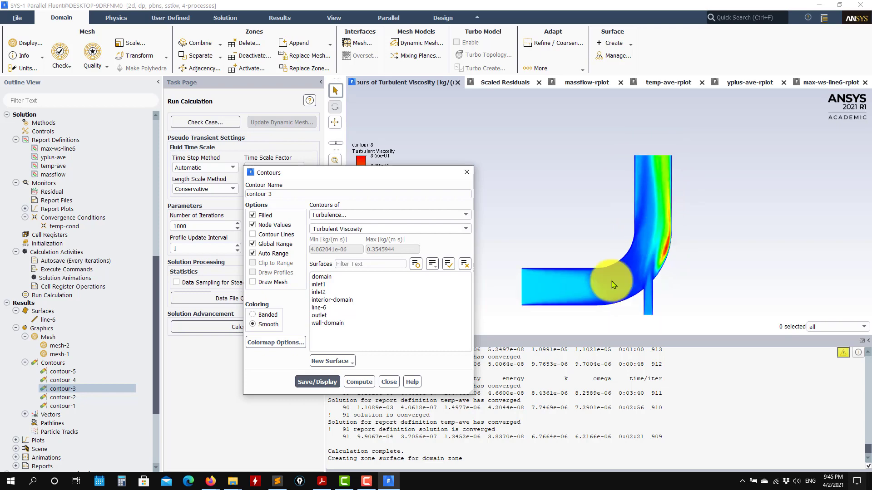
scroll(666, 177, up, 2)
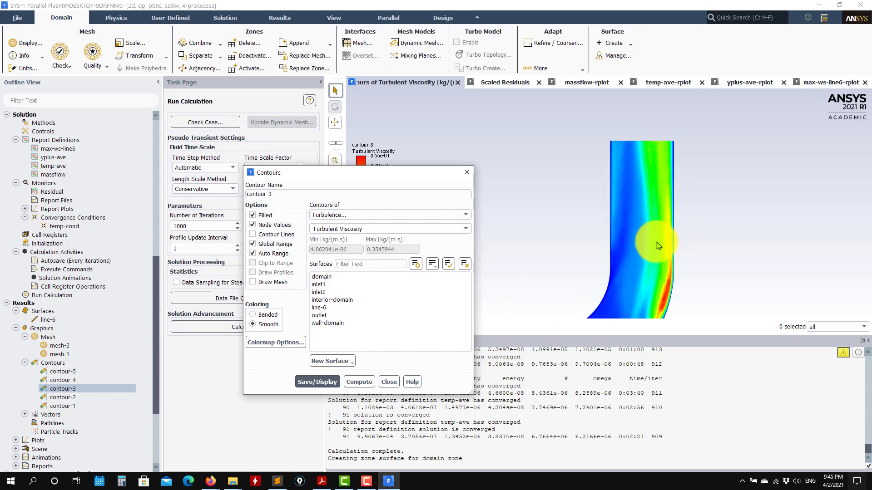
click(388, 382)
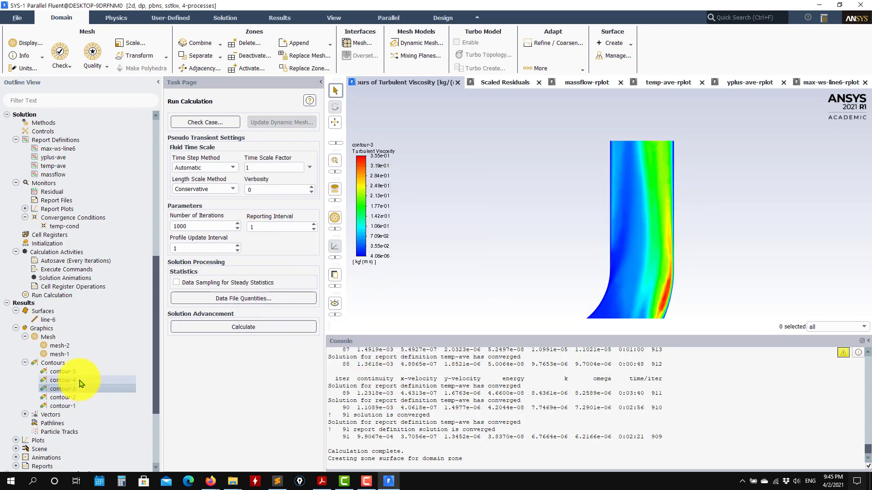
- Display the saved contour-4 plot of Wall Yplus on line-6 and wall-domain, and examine its distribution along the elbow walls against the colour scale
double_click(81, 380)
click(317, 381)
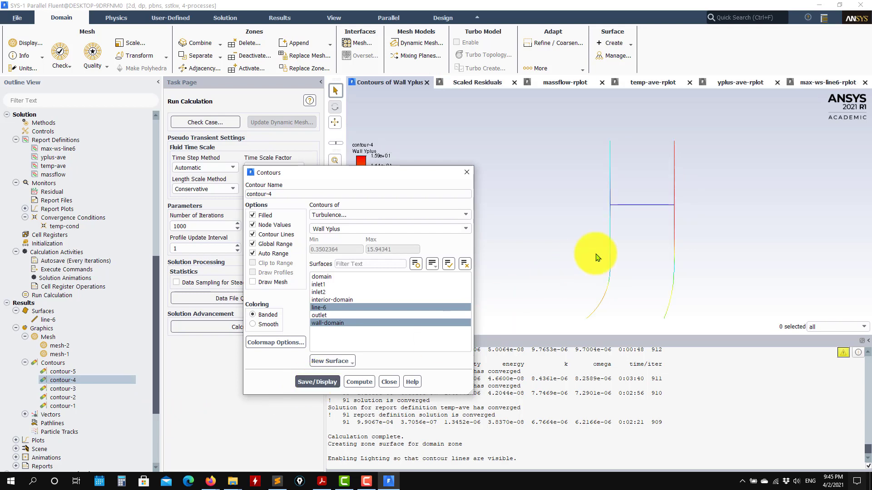
scroll(648, 285, down, 1)
scroll(668, 301, up, 3)
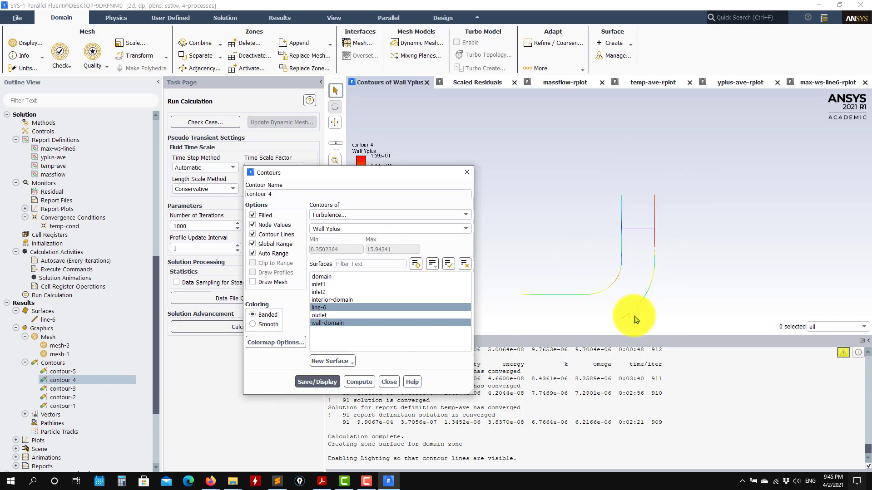
scroll(634, 316, down, 5)
middle_drag(623, 289, 619, 243)
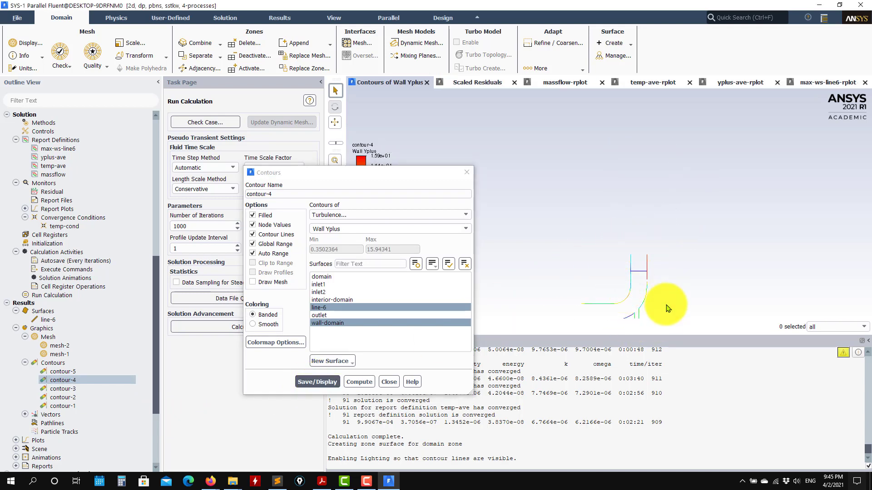
scroll(660, 311, up, 6)
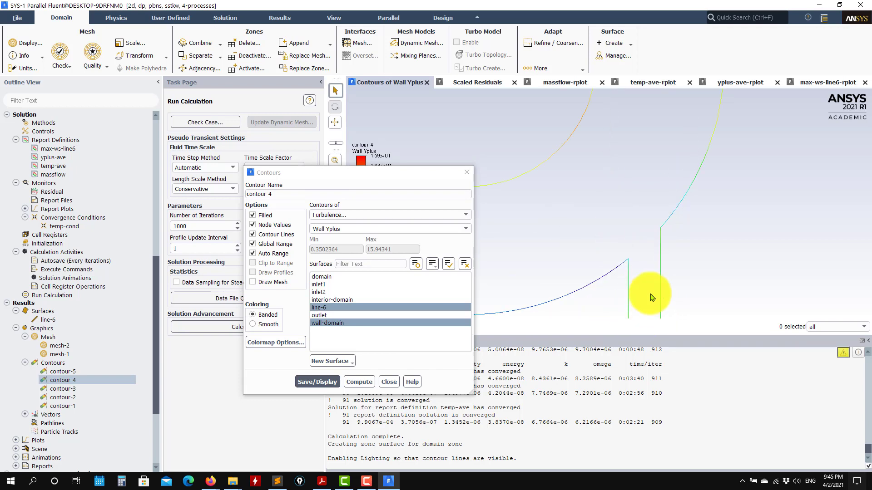
scroll(714, 155, down, 5)
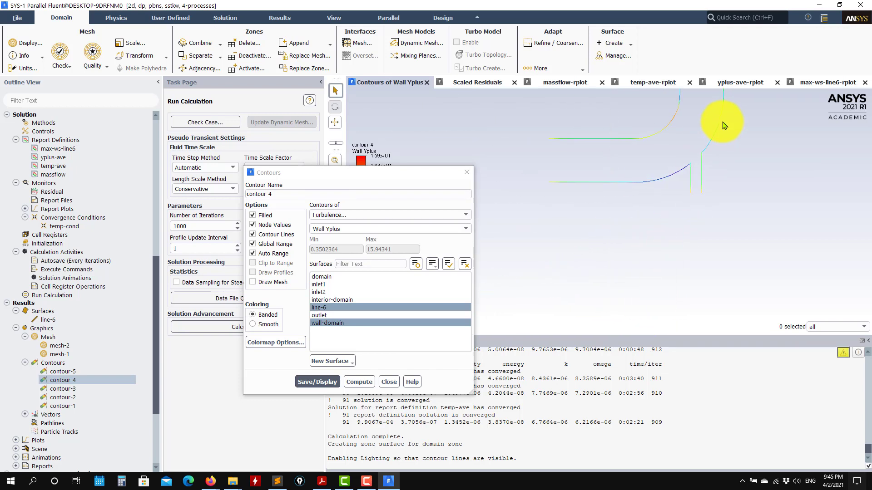
scroll(614, 189, up, 8)
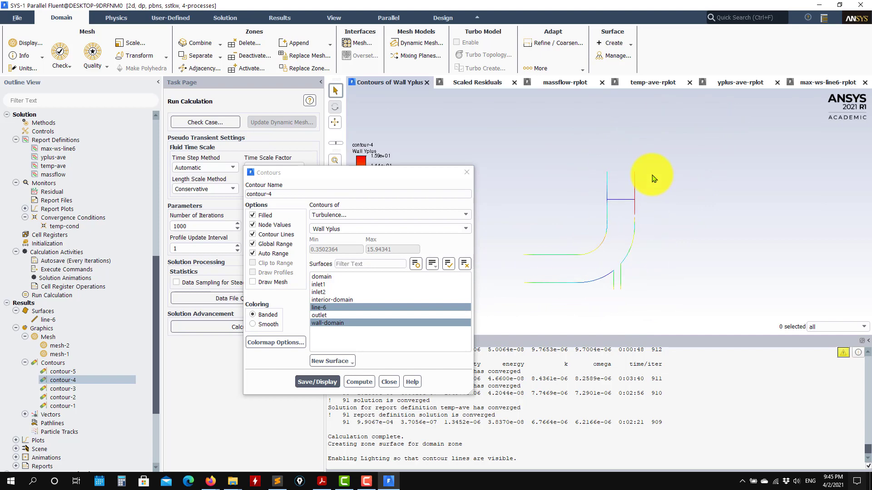
drag(580, 260, 624, 194)
drag(413, 173, 292, 179)
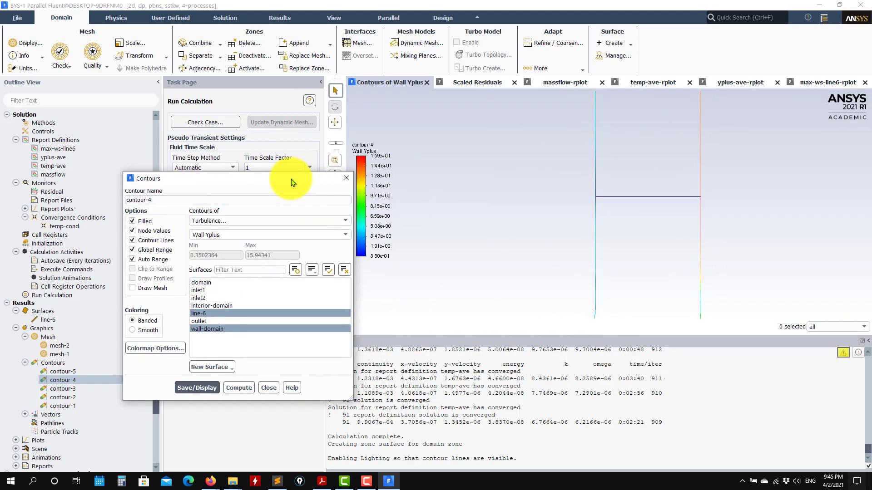
scroll(601, 239, down, 4)
drag(594, 167, 632, 107)
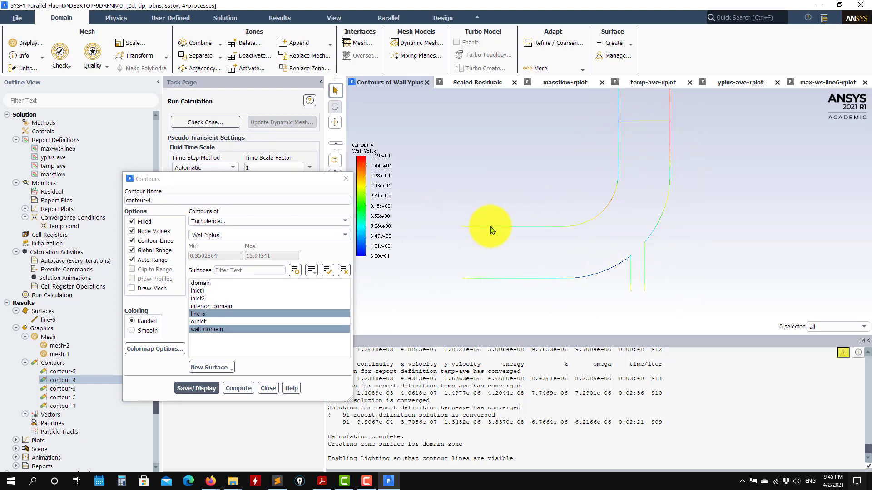
- Review the temp-ave and yplus-ave report plots, and close the contour-4 settings
click(645, 83)
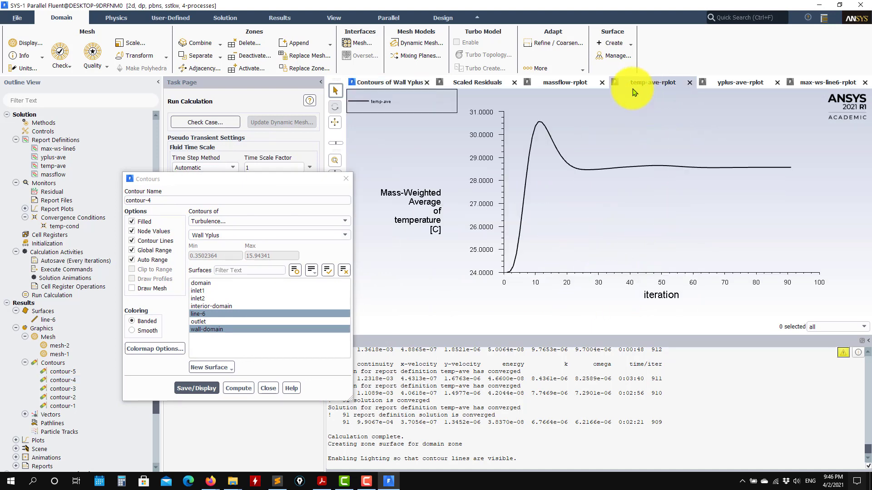
click(715, 86)
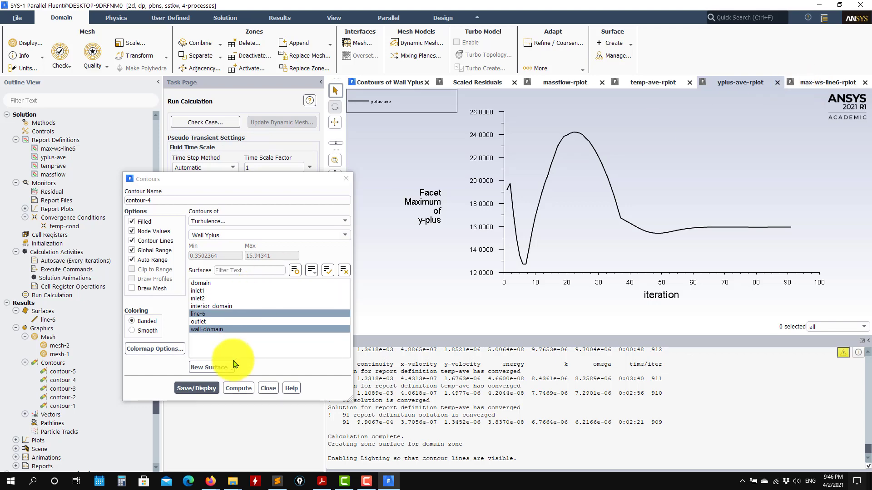
click(268, 388)
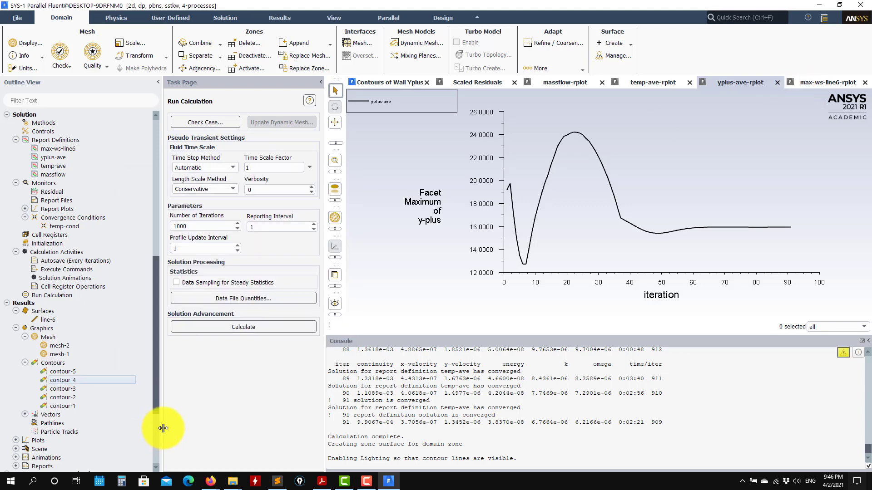
- Set up a surface integral report of type Facet Average on the wall-domain surface
scroll(155, 426, down, 4)
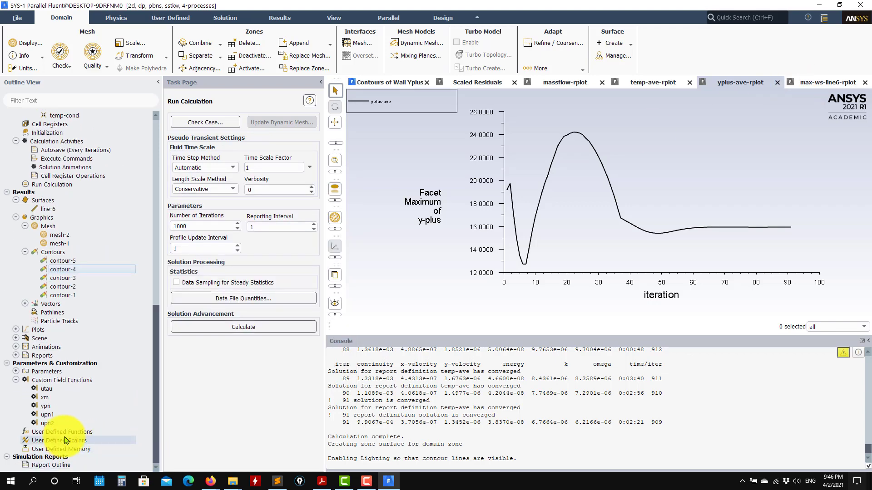
click(16, 356)
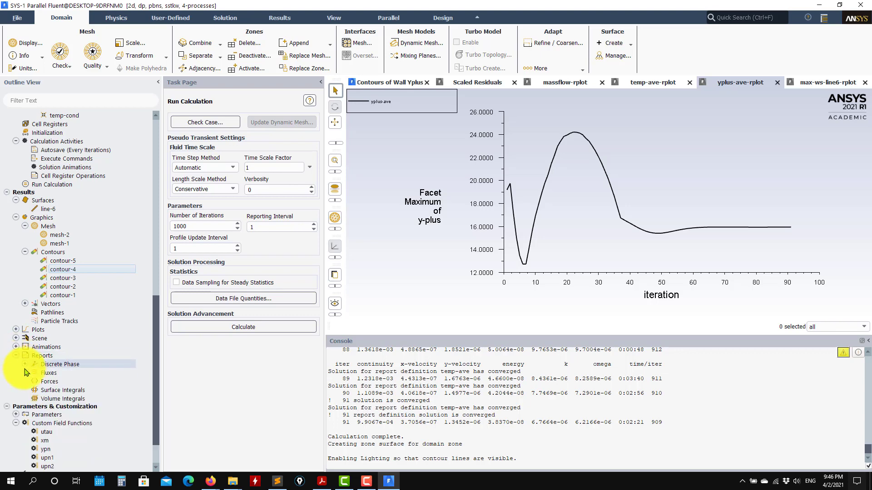
double_click(63, 390)
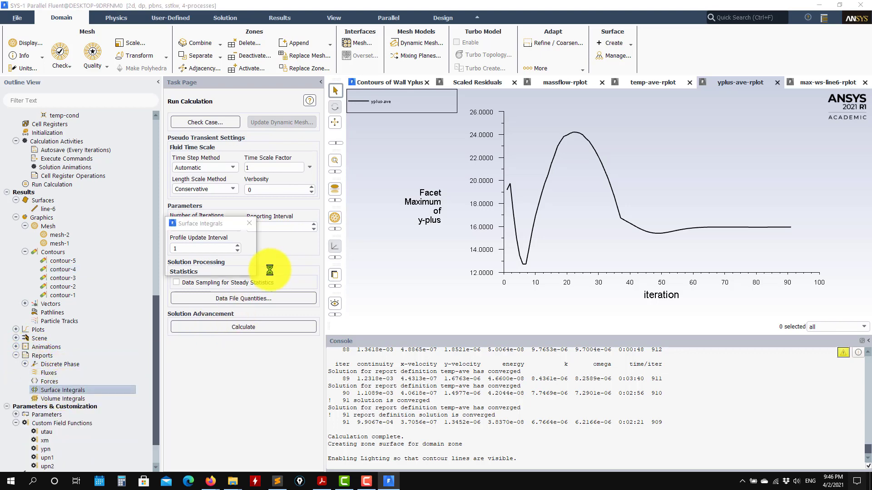
click(256, 247)
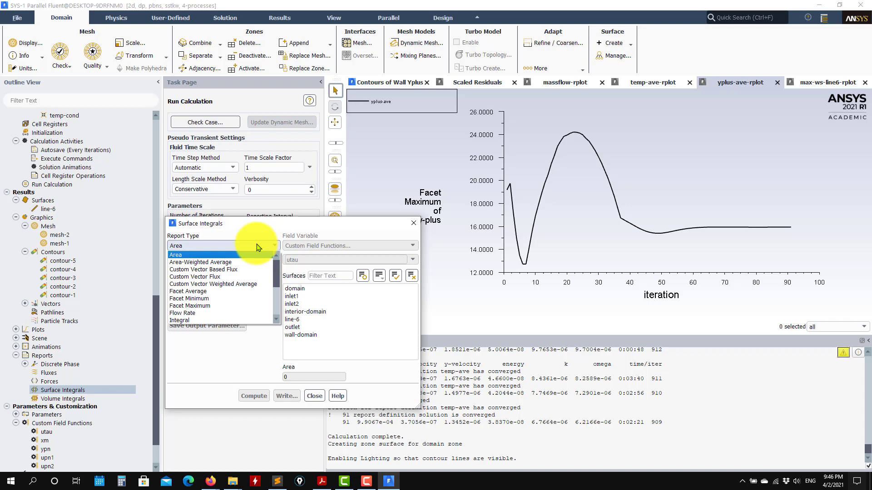
click(234, 291)
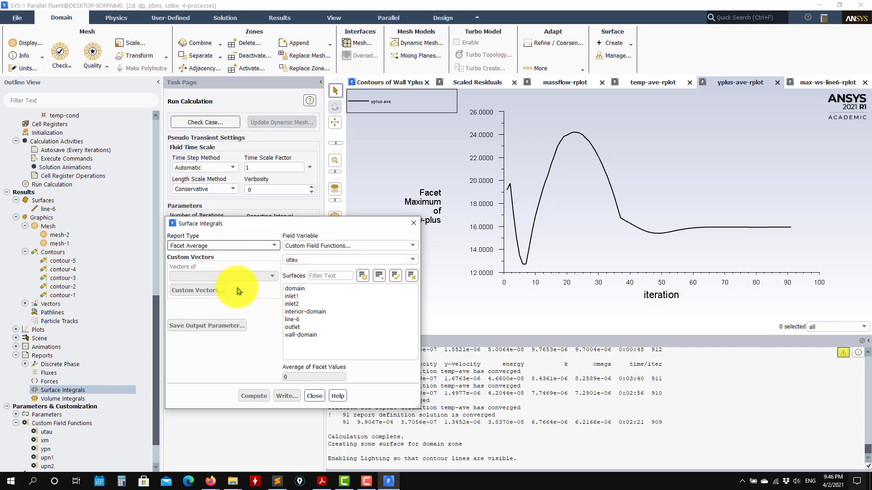
click(300, 335)
- Compute the wall-domain facet average for the turbulence variable Wall Yplus, read the value in the console, and close the report
click(413, 247)
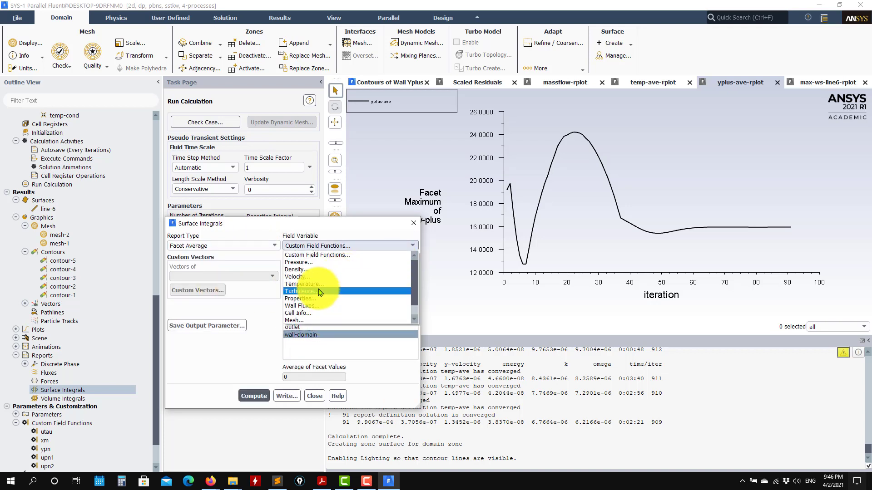
click(317, 292)
click(413, 259)
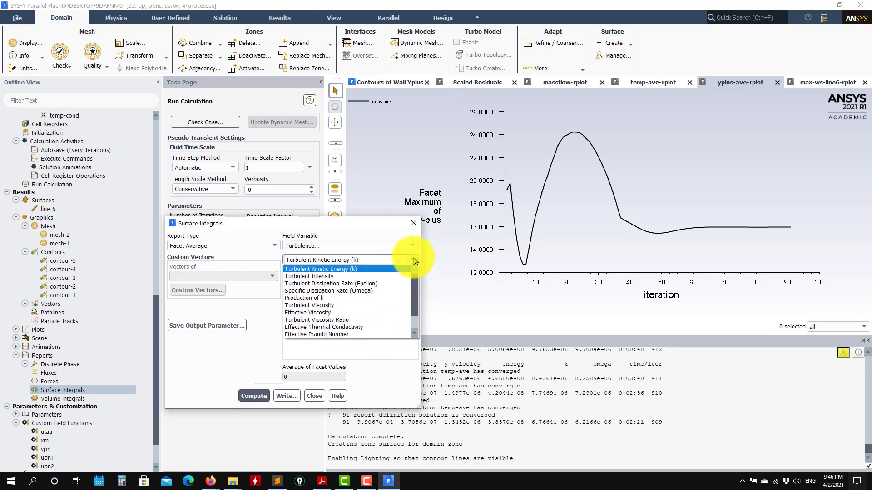
scroll(376, 308, down, 3)
click(300, 327)
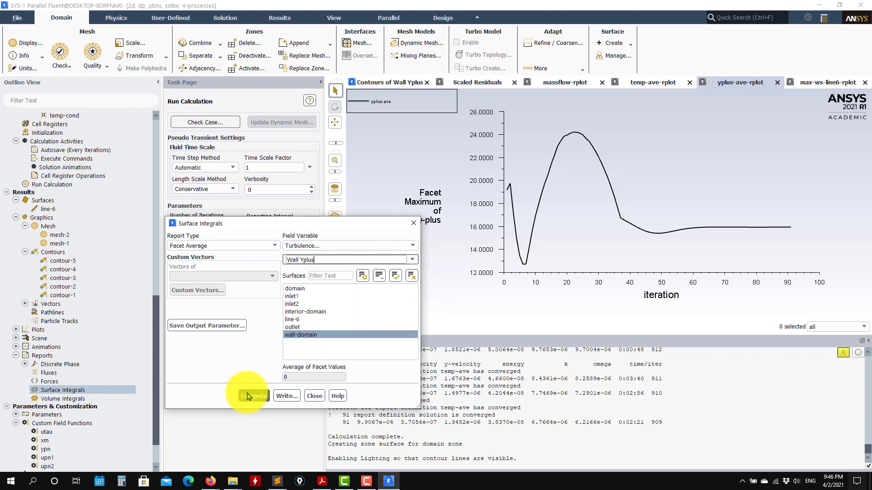
click(249, 394)
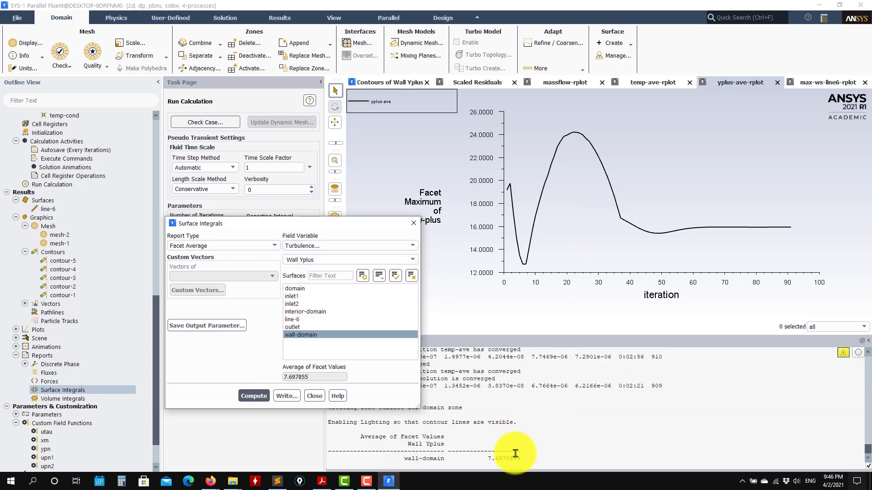
drag(524, 459, 478, 460)
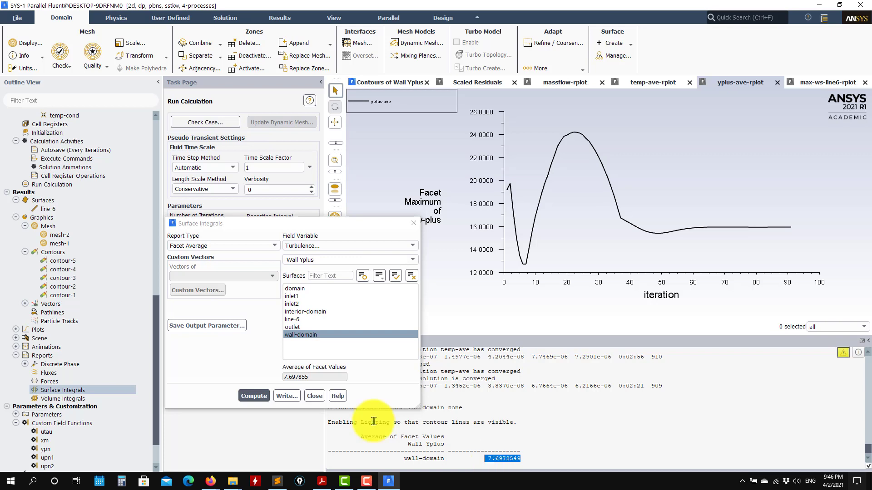
click(315, 396)
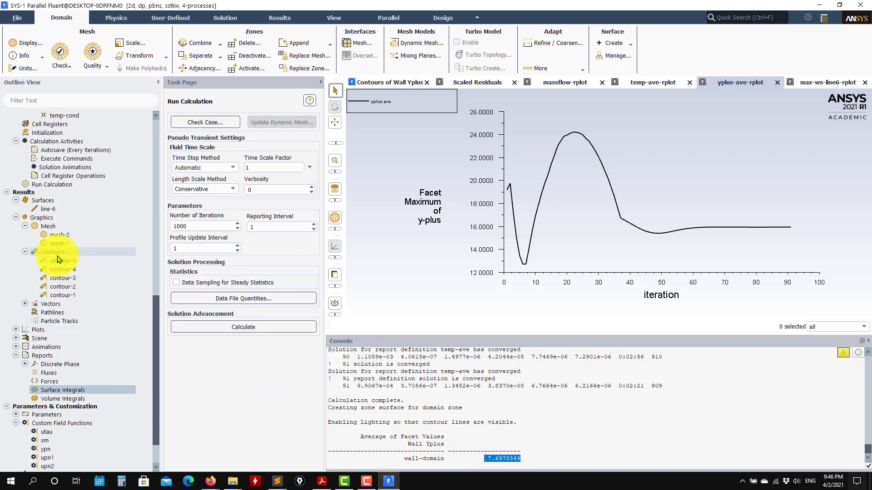
- Display the saved vector-1 plot of velocity vectors coloured by velocity magnitude, and examine the flow along the outer wall downstream of the small inlet
click(25, 303)
click(62, 321)
double_click(62, 321)
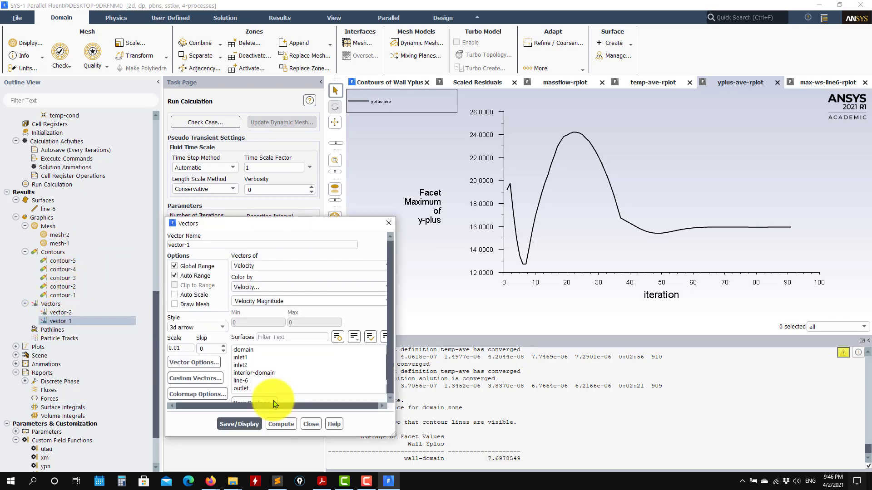
scroll(641, 195, up, 5)
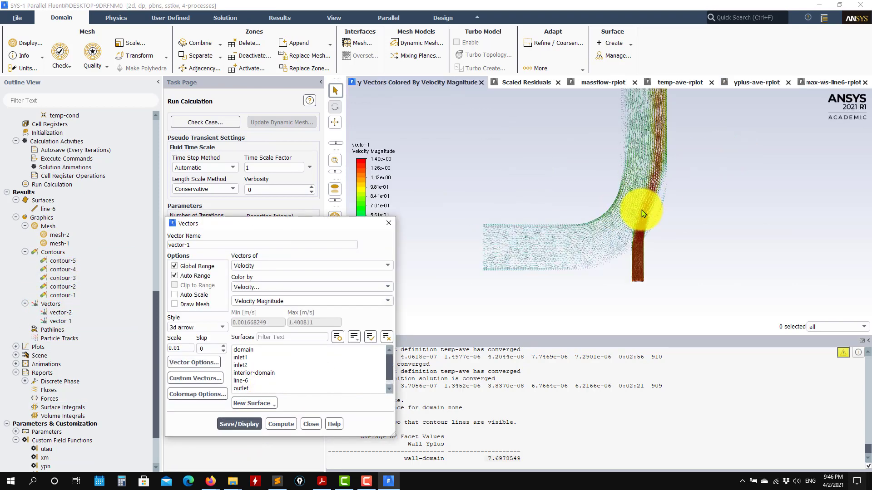
scroll(630, 173, down, 5)
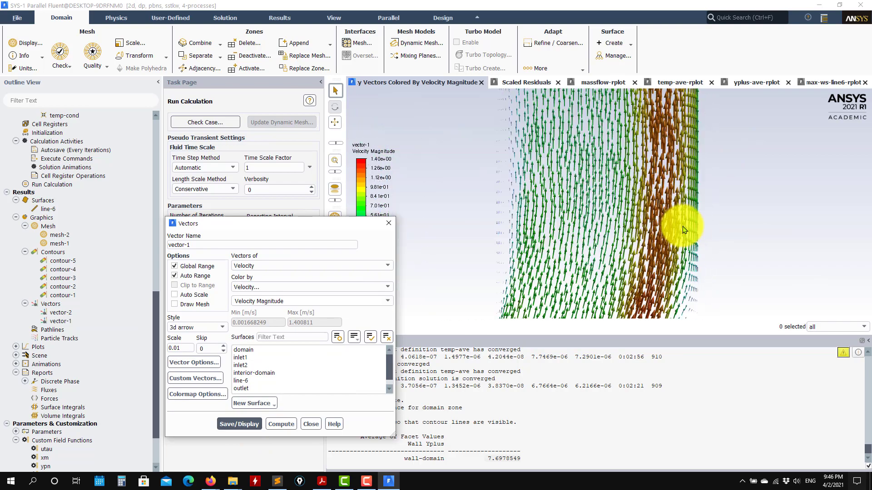
scroll(677, 313, up, 5)
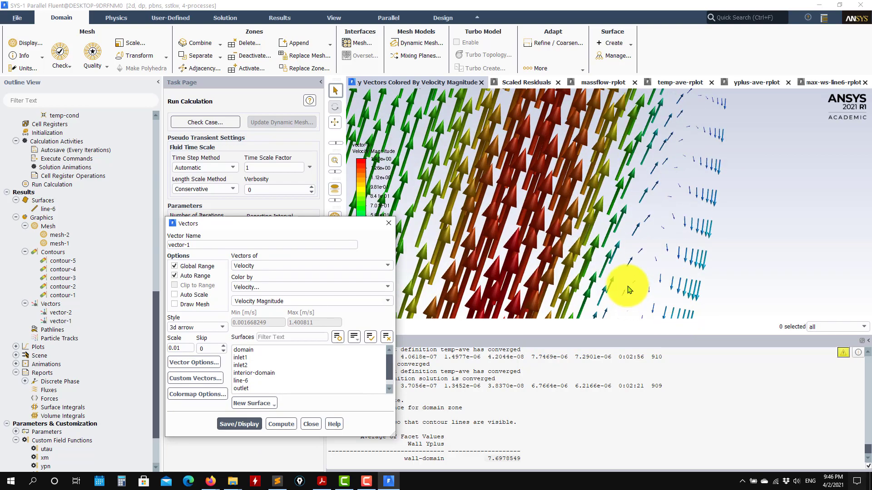
scroll(652, 253, down, 5)
scroll(663, 277, down, 5)
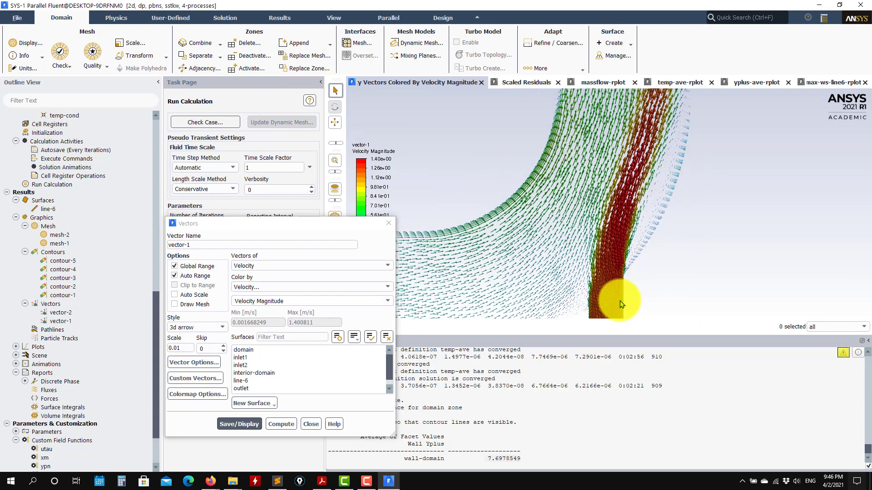
- Examine the velocity vectors through the elbow bend and along the inner wall of the vertical channel
scroll(600, 266, up, 5)
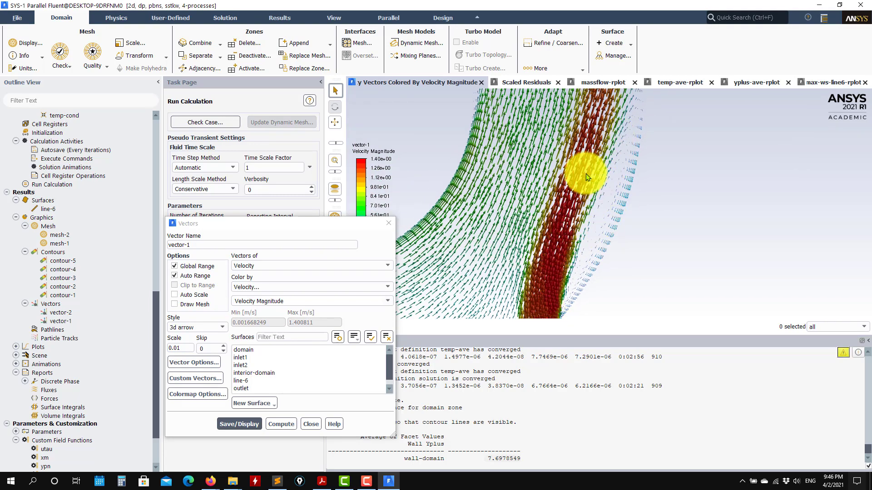
scroll(615, 270, up, 3)
scroll(568, 218, up, 2)
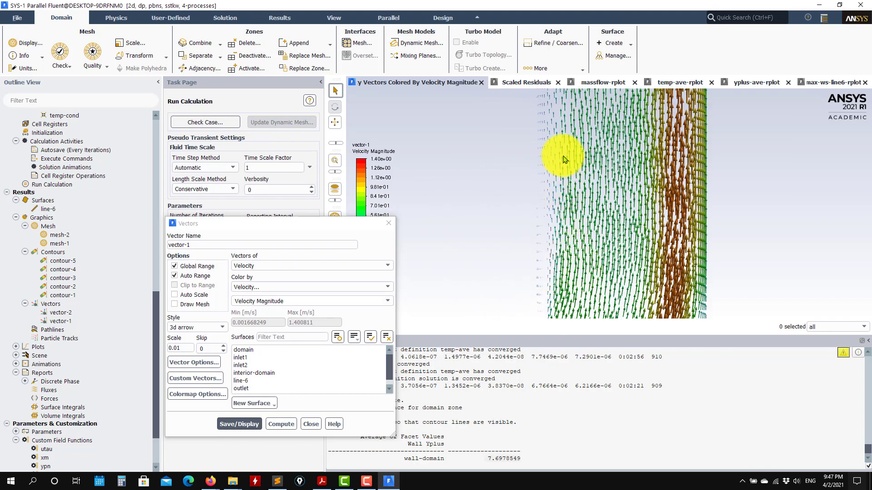
scroll(553, 204, up, 4)
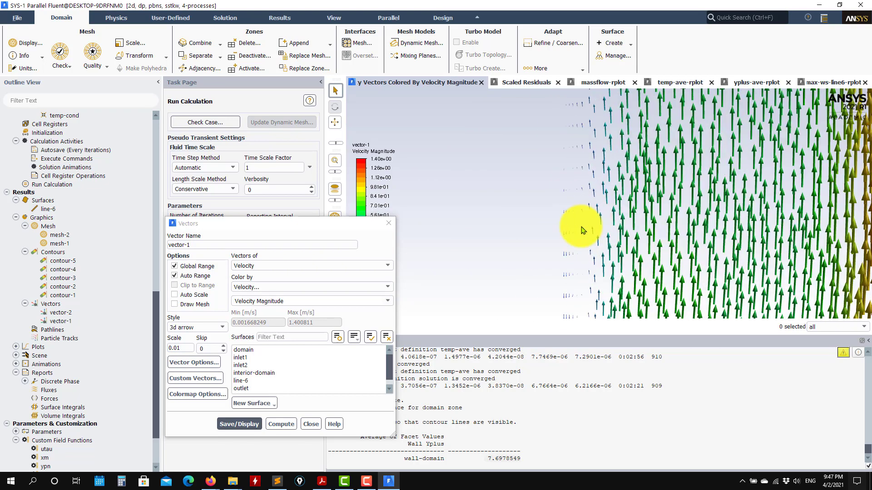
scroll(632, 247, down, 5)
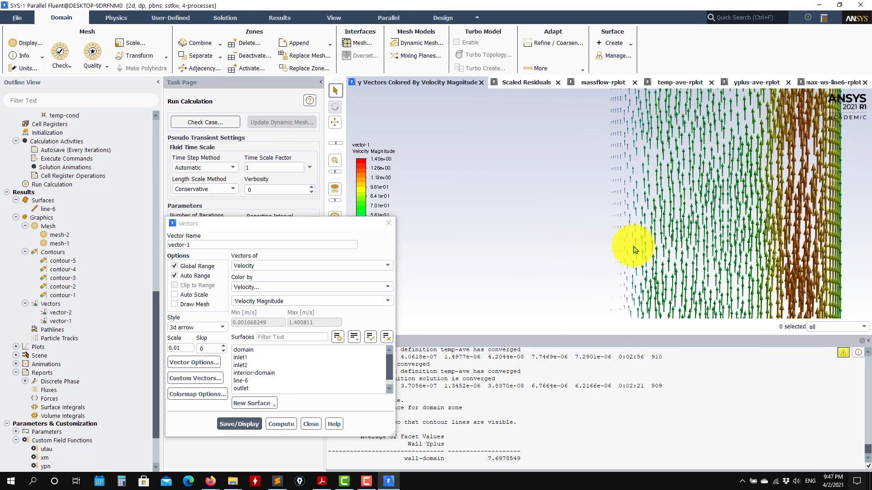
- Examine the velocity vectors at the corner where the small inlet joins the elbow, and close the vector-1 settings
scroll(625, 158, up, 5)
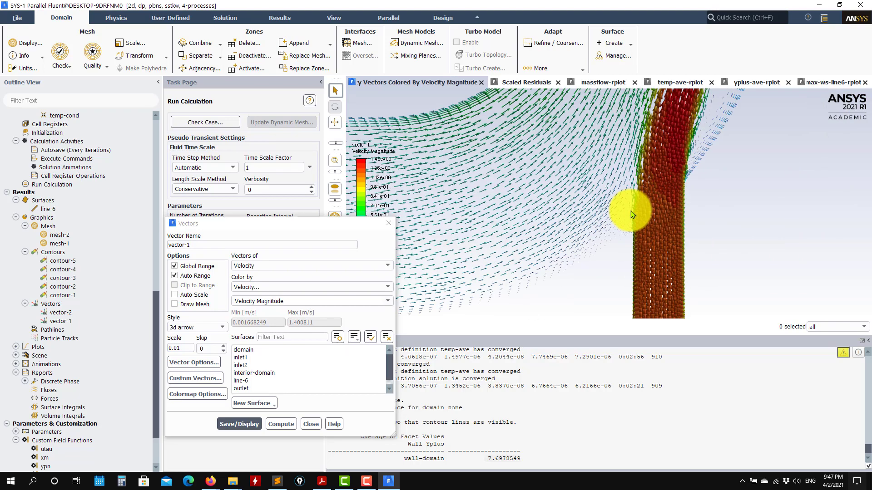
scroll(621, 240, up, 5)
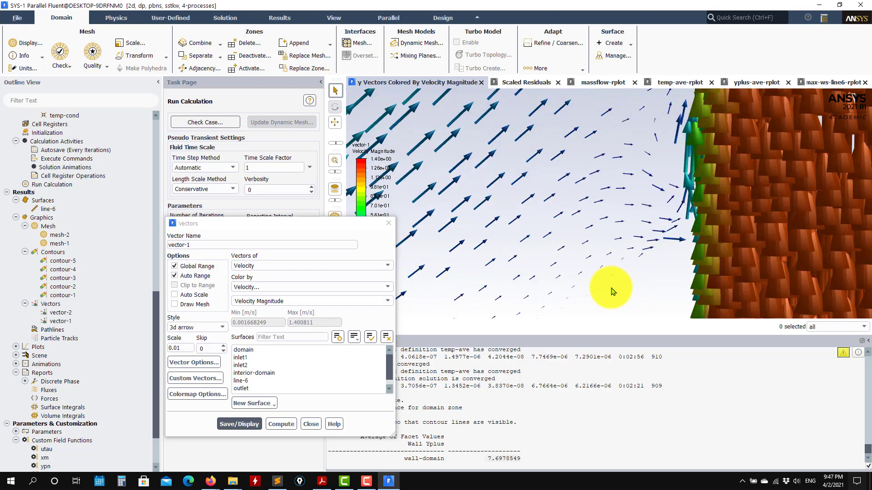
scroll(610, 268, down, 5)
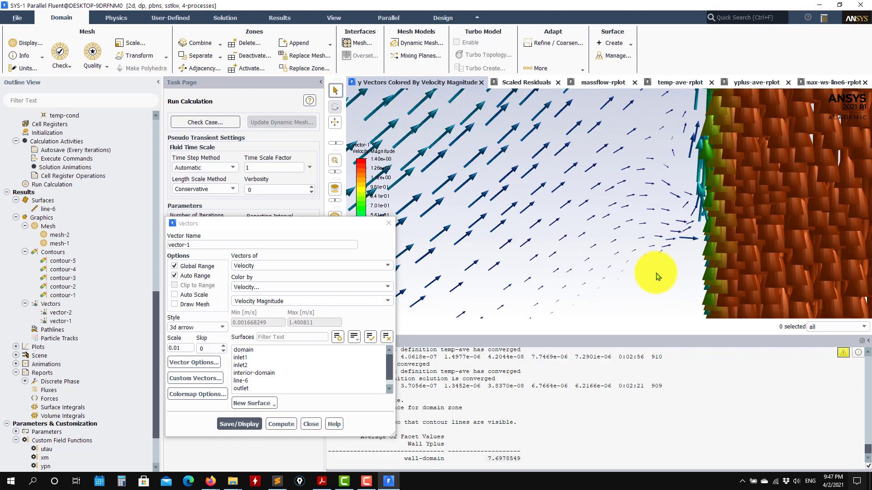
scroll(663, 270, down, 5)
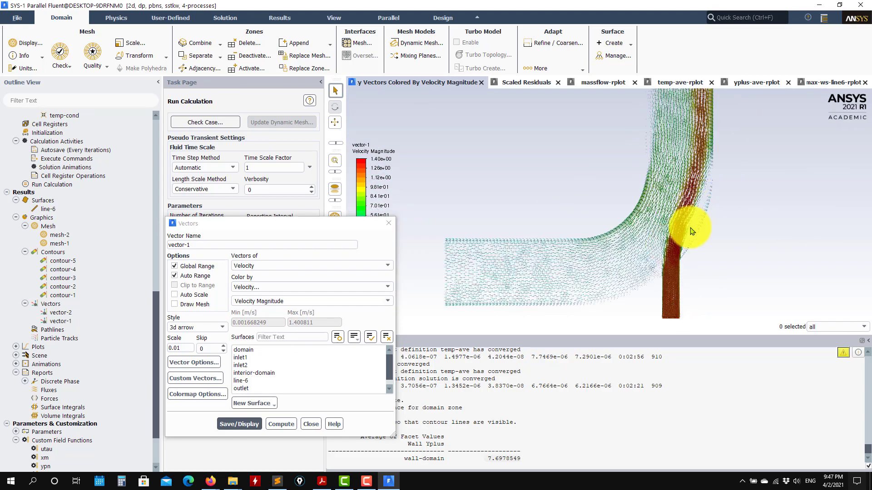
scroll(708, 200, down, 2)
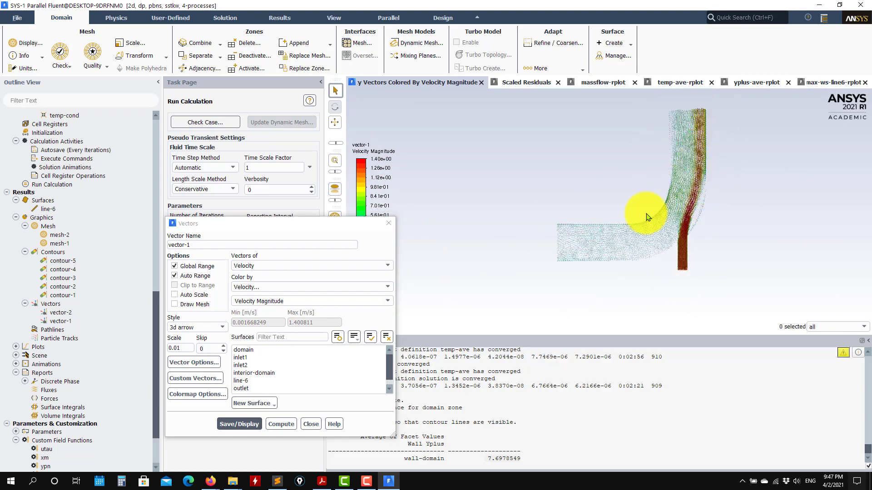
click(311, 426)
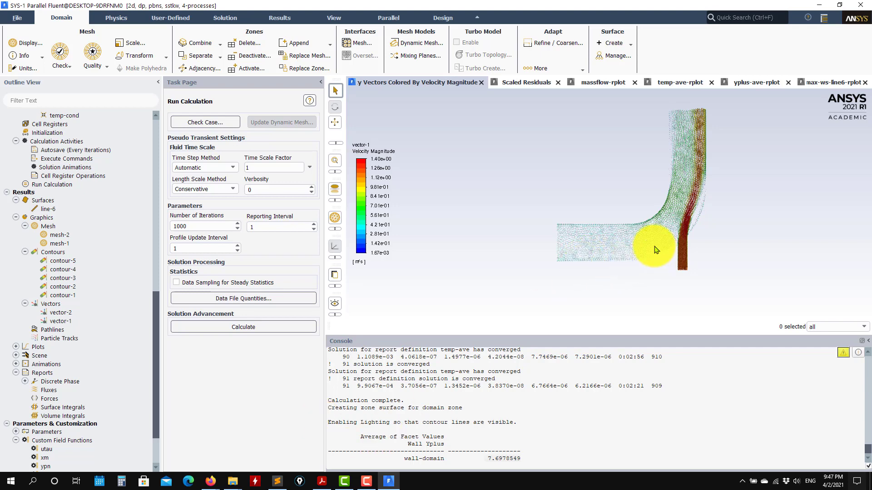
scroll(722, 231, up, 2)
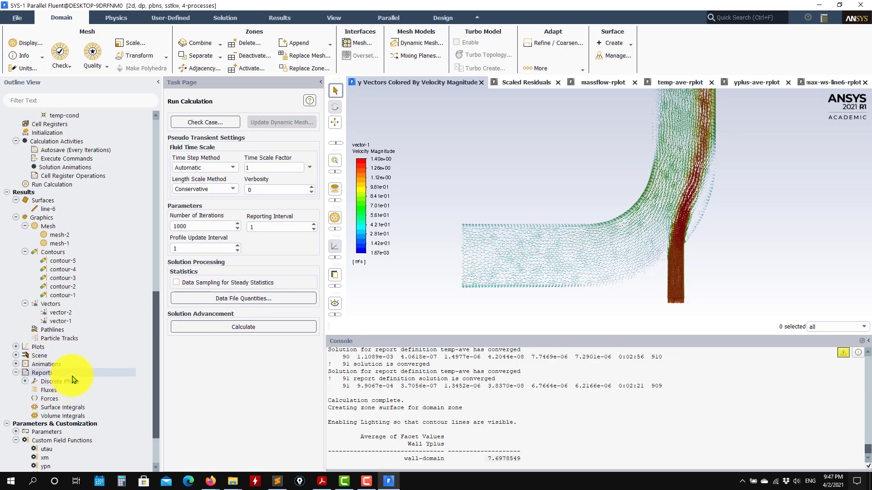
- Display the saved mesh-2 outline of the elbow to locate line-6 across the outlet channel, and close the mesh display settings
click(16, 346)
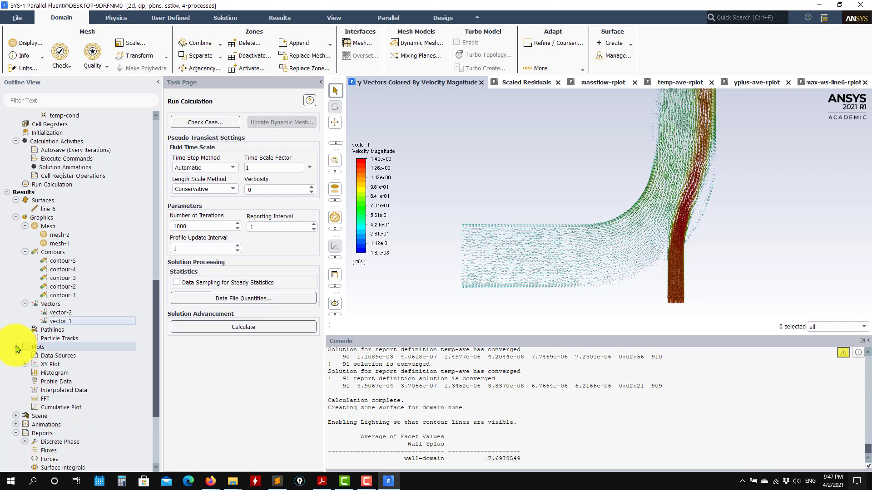
double_click(60, 235)
click(281, 453)
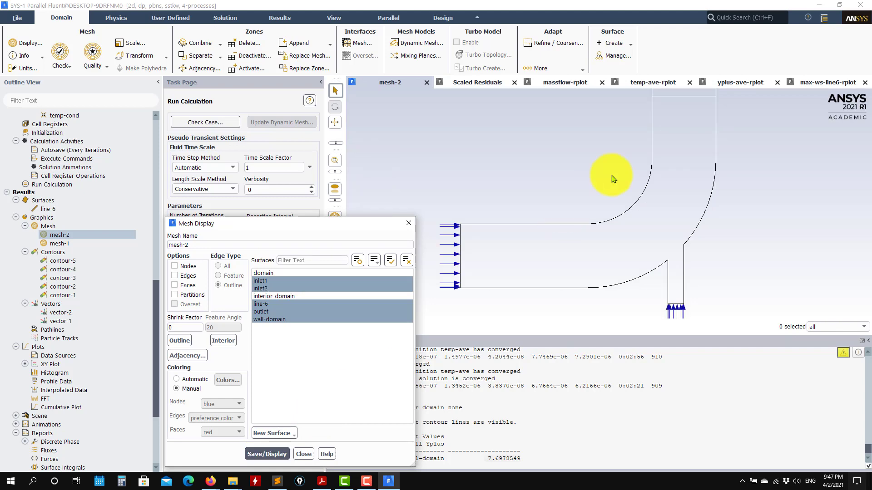
click(653, 201)
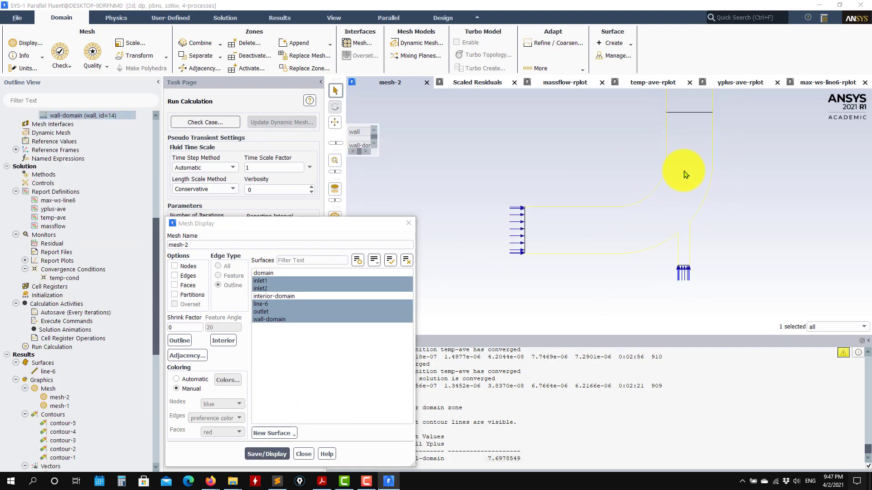
scroll(677, 173, down, 2)
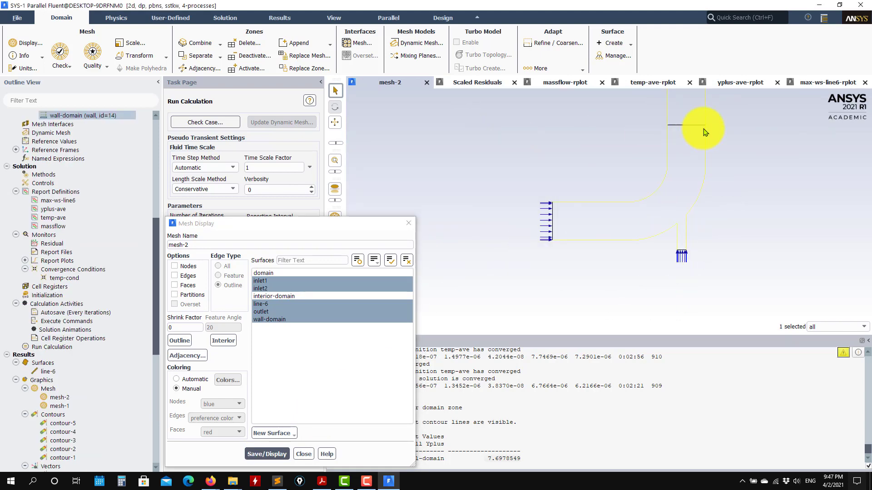
click(304, 454)
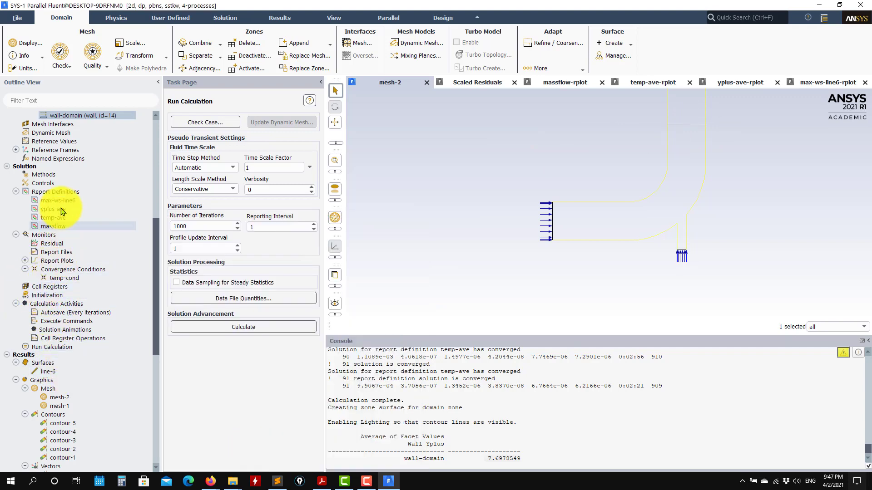
- Plot the saved xy-plot-1 of upn1 against ypn on line-6, close its settings, and review the custom field functions list
scroll(55, 386, down, 9)
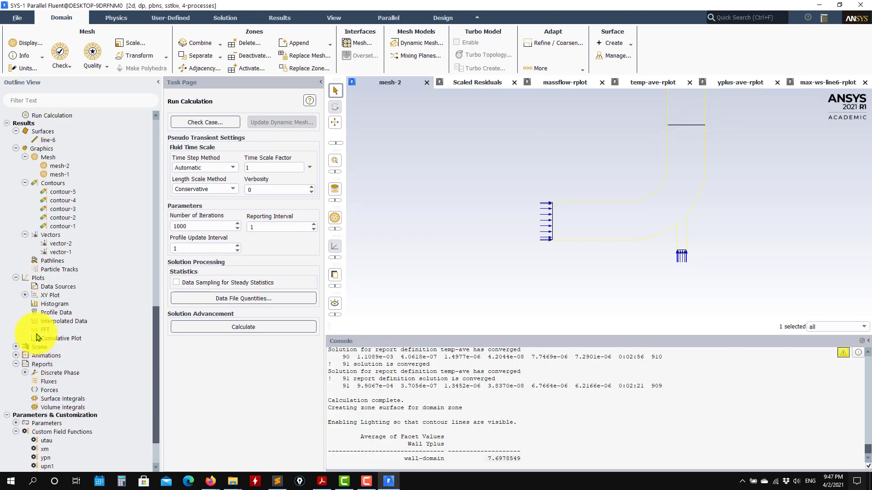
click(25, 295)
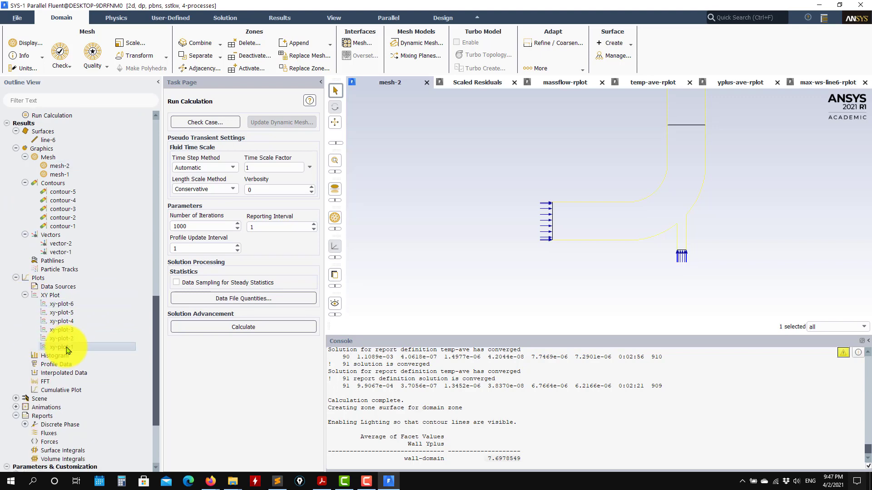
double_click(68, 348)
click(271, 423)
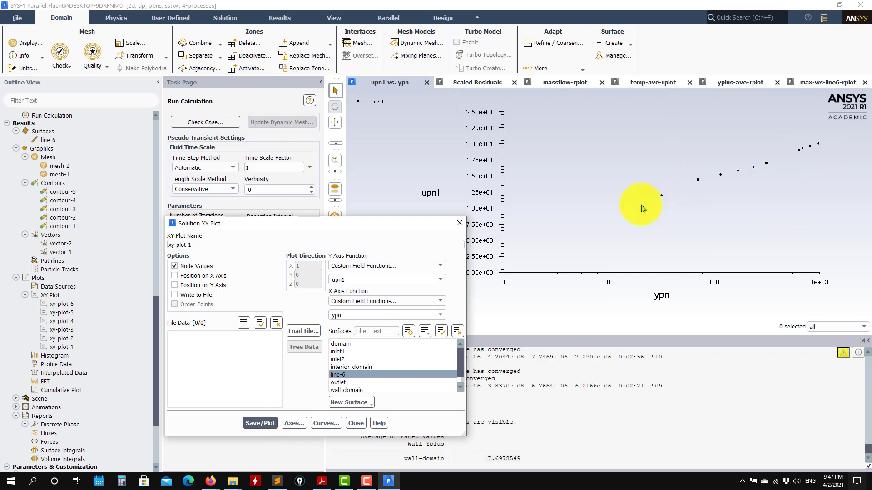
drag(359, 225, 284, 142)
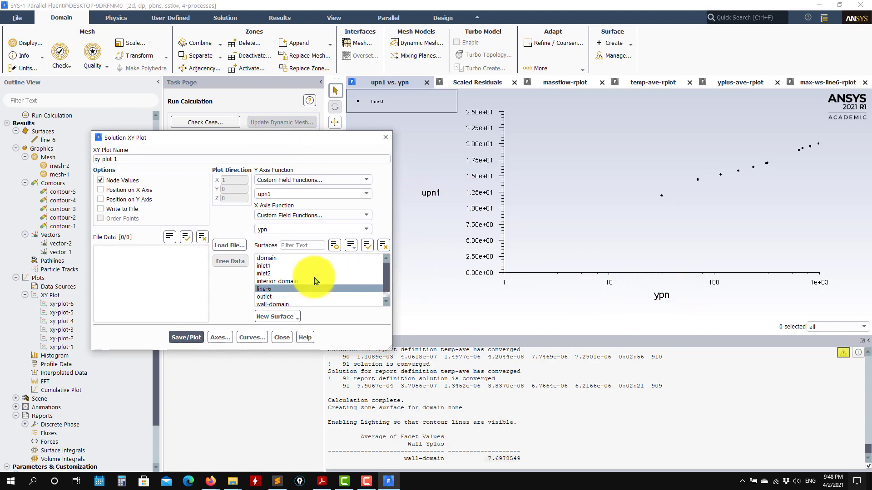
click(282, 339)
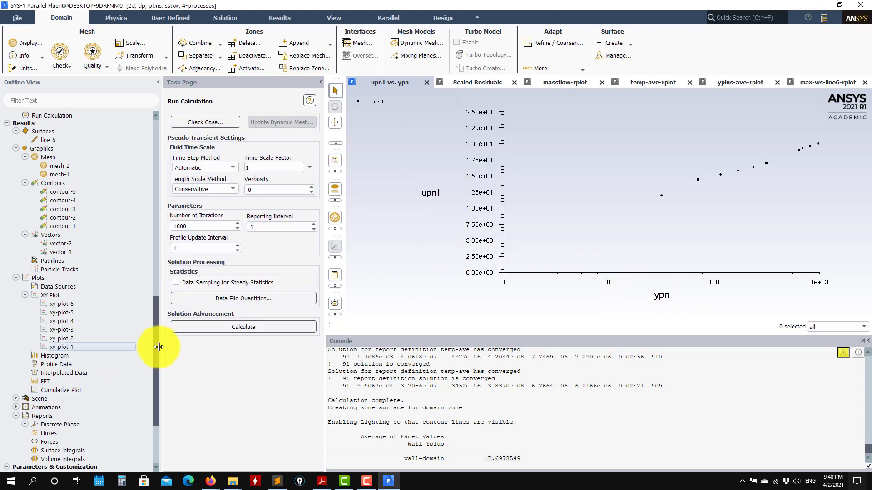
scroll(153, 356, down, 4)
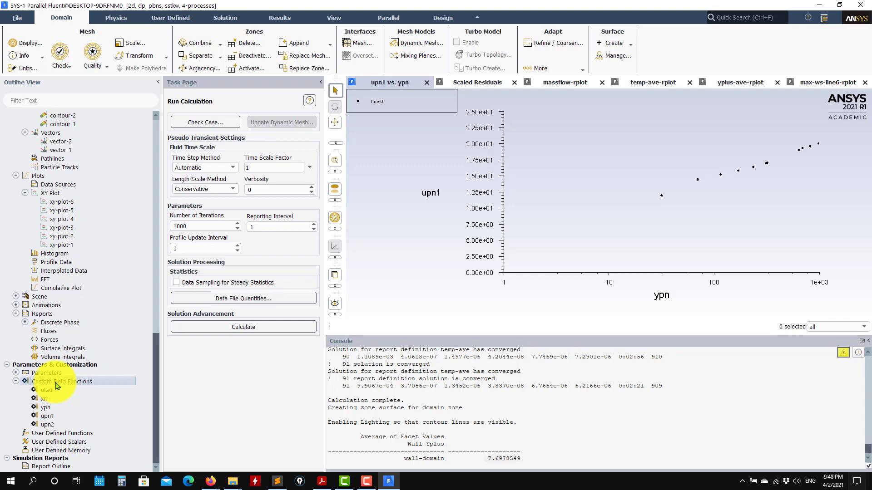
- Display the mesh-2 outline again and examine where line-6 spans the outlet channel between its two walls
scroll(69, 231, up, 4)
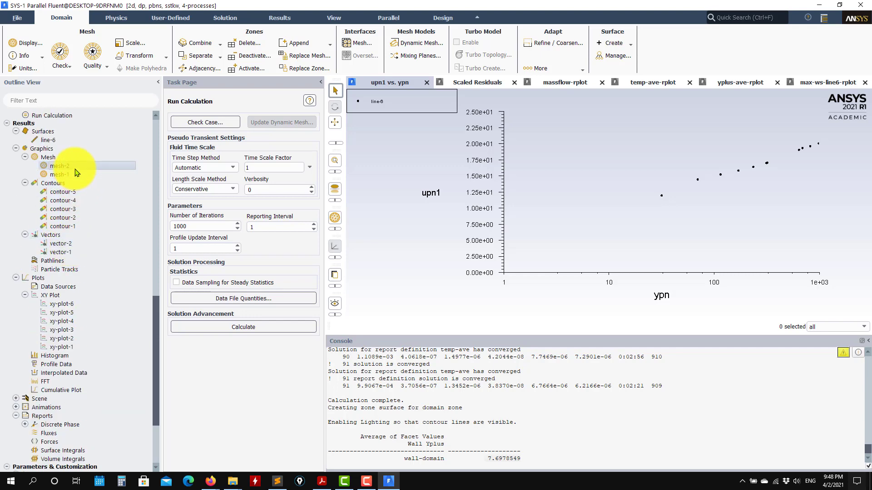
click(59, 166)
click(273, 458)
click(306, 458)
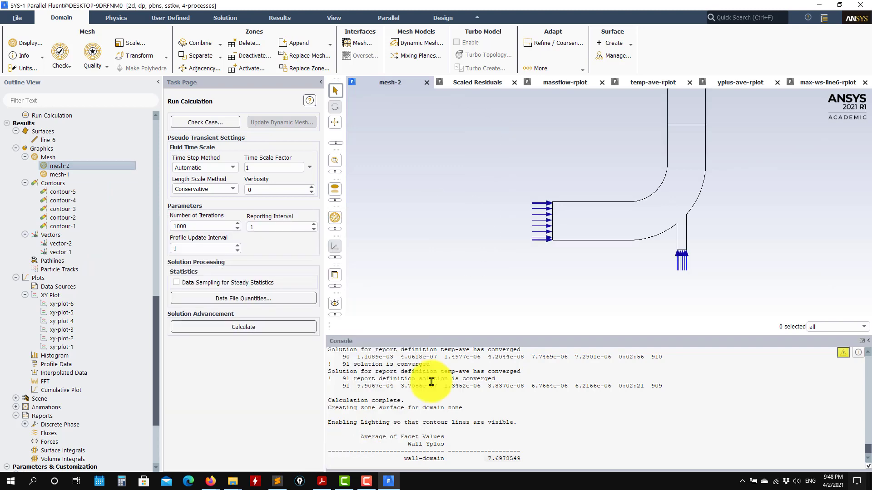
scroll(725, 119, up, 5)
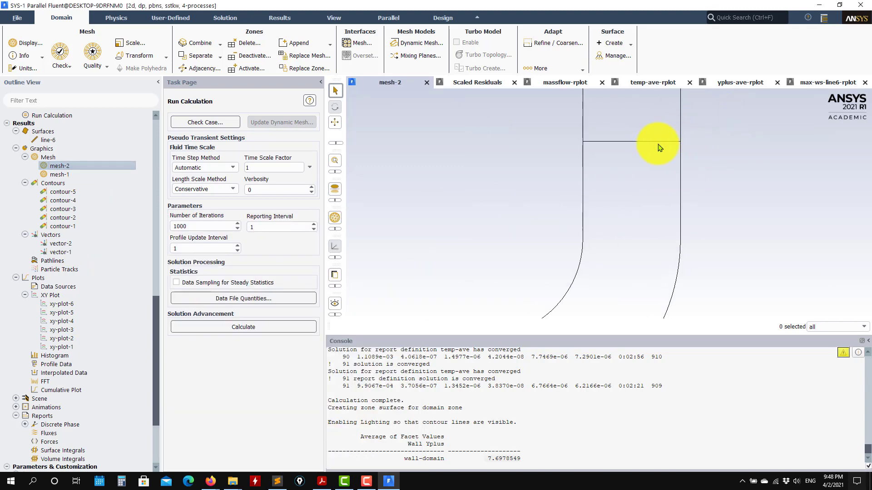
scroll(704, 167, down, 5)
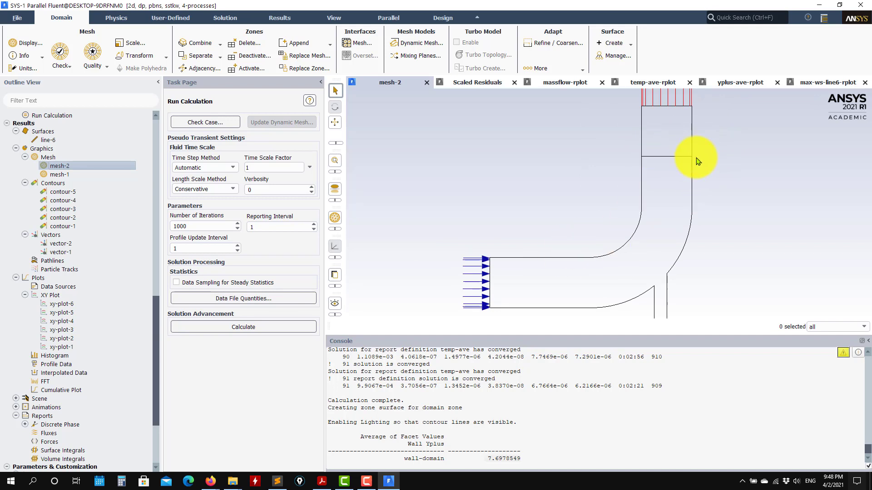
scroll(687, 137, up, 2)
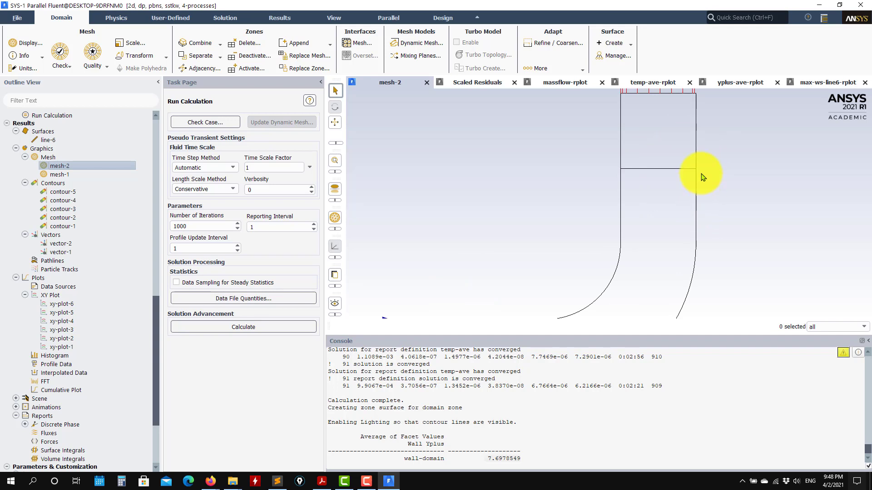
scroll(697, 170, up, 2)
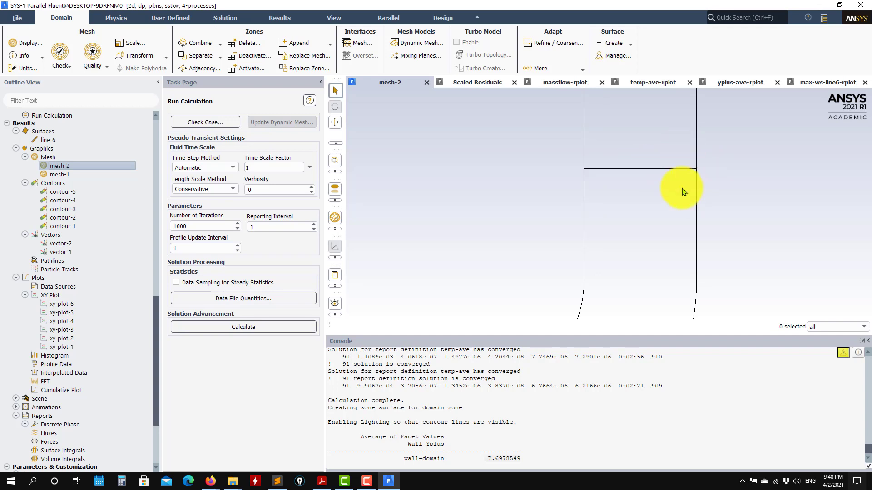
scroll(708, 165, up, 5)
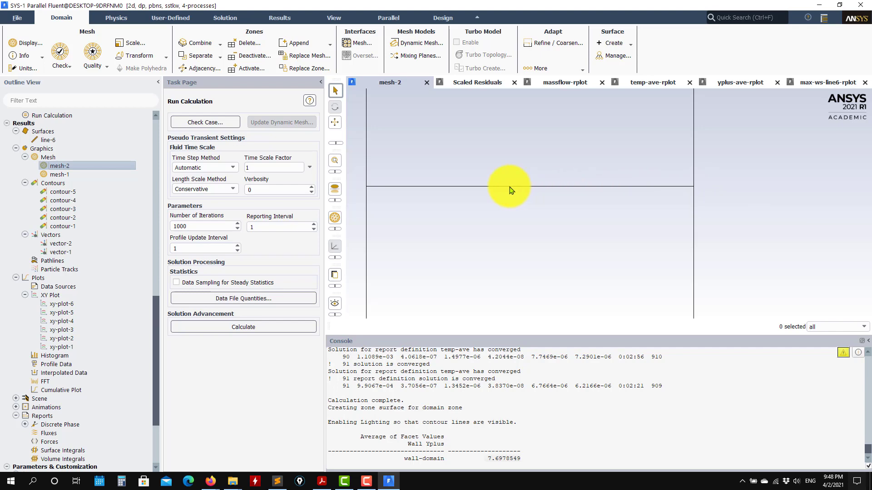
scroll(708, 188, down, 5)
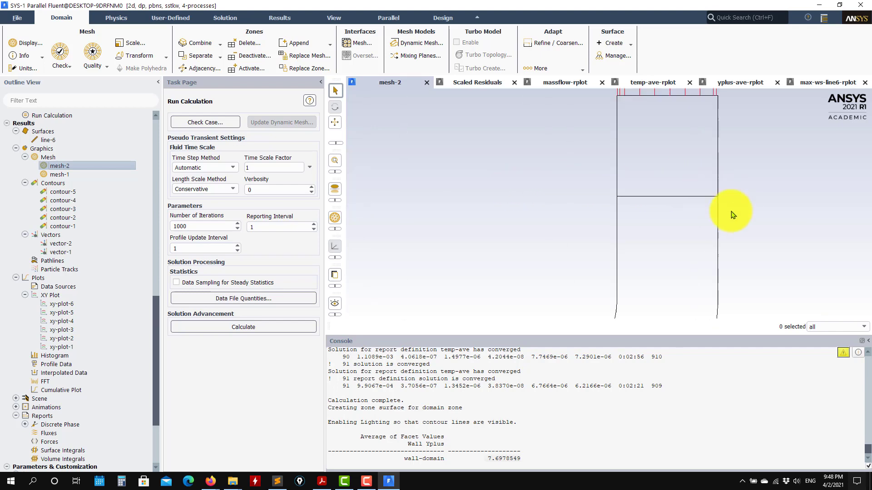
- Plot the saved xy-plot-1 of upn1 against ypn on line-6 again and close its settings
scroll(140, 370, down, 3)
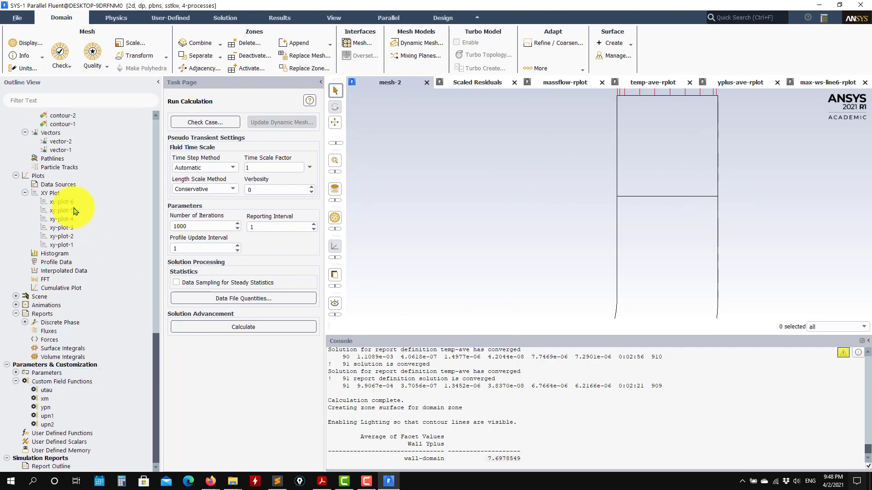
double_click(59, 246)
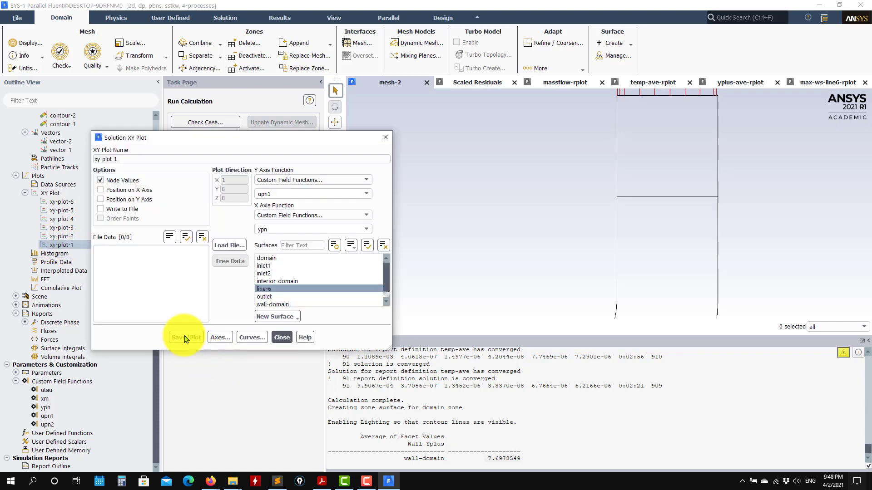
click(185, 338)
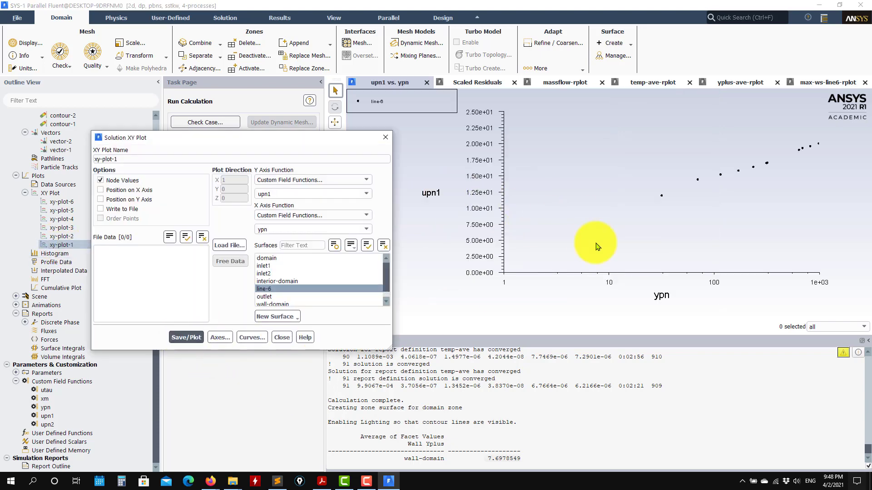
click(282, 338)
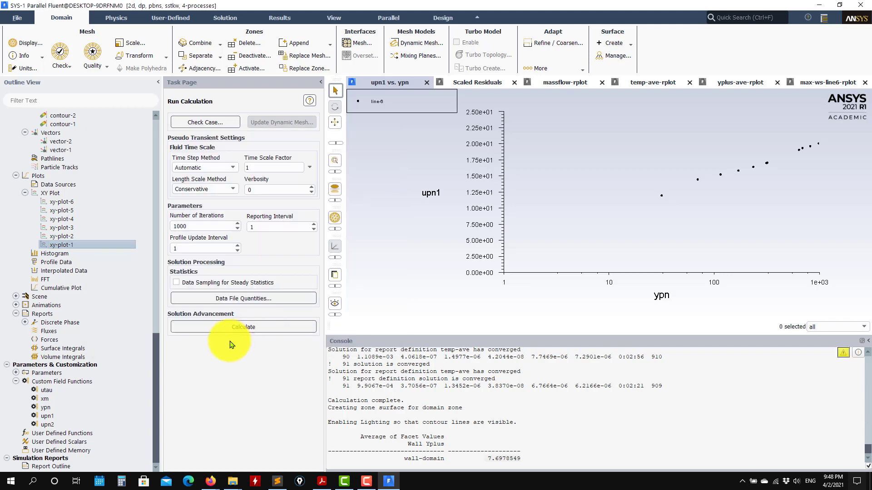
- Review the definitions of the custom field functions utau, xm, ypn and upn2, then close the definitions and collapse the function list
right_click(44, 383)
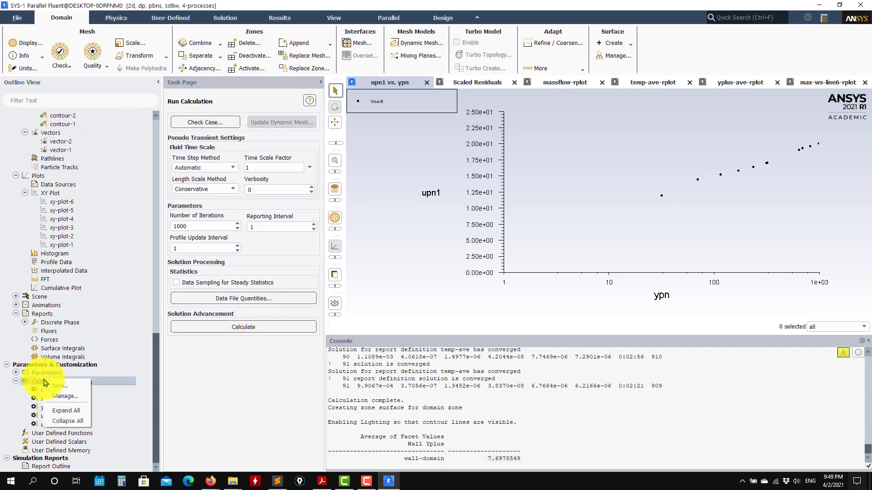
click(58, 386)
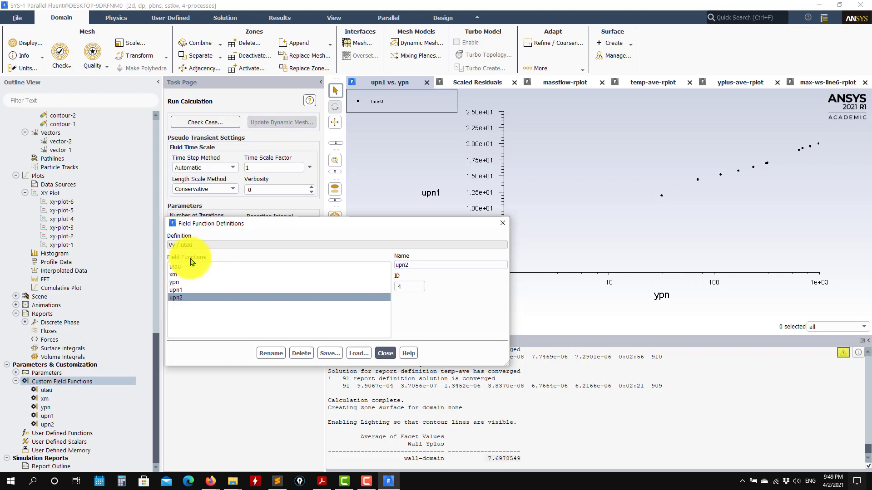
click(189, 268)
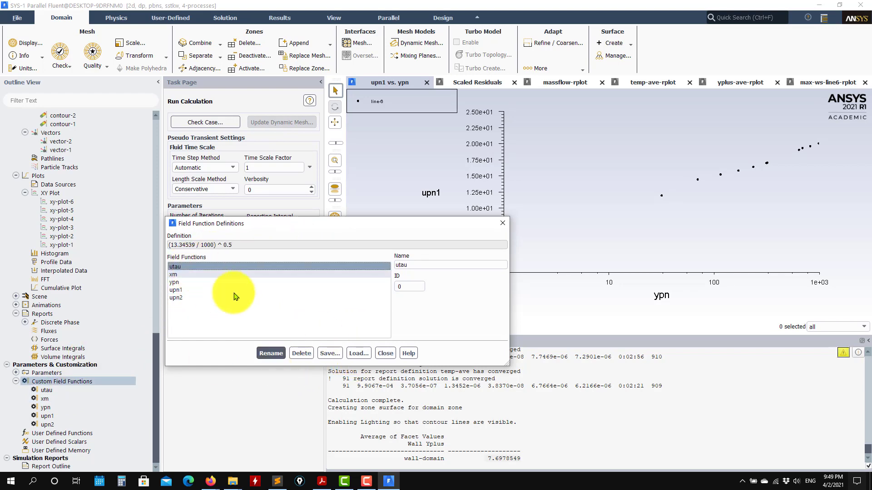
click(179, 275)
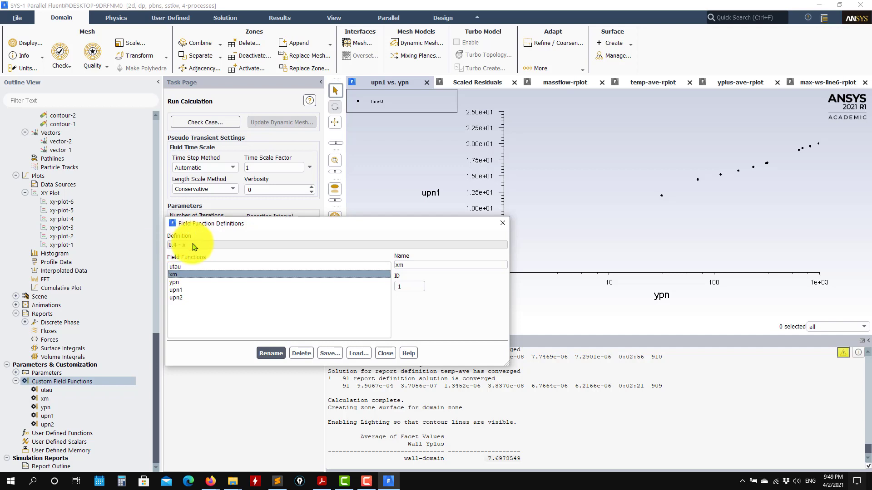
click(180, 282)
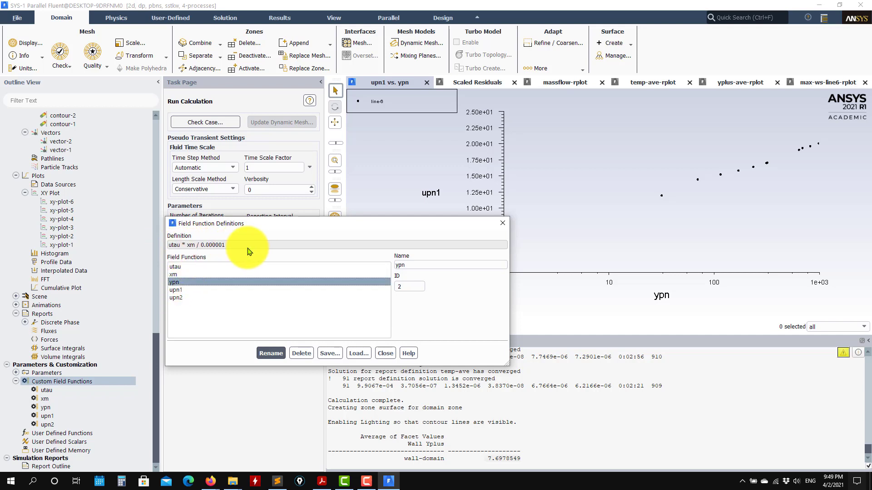
click(184, 298)
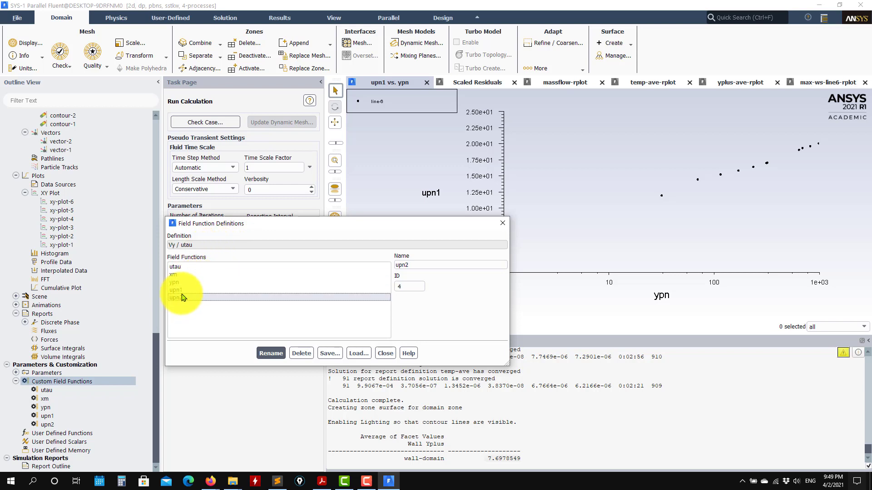
click(180, 290)
click(178, 298)
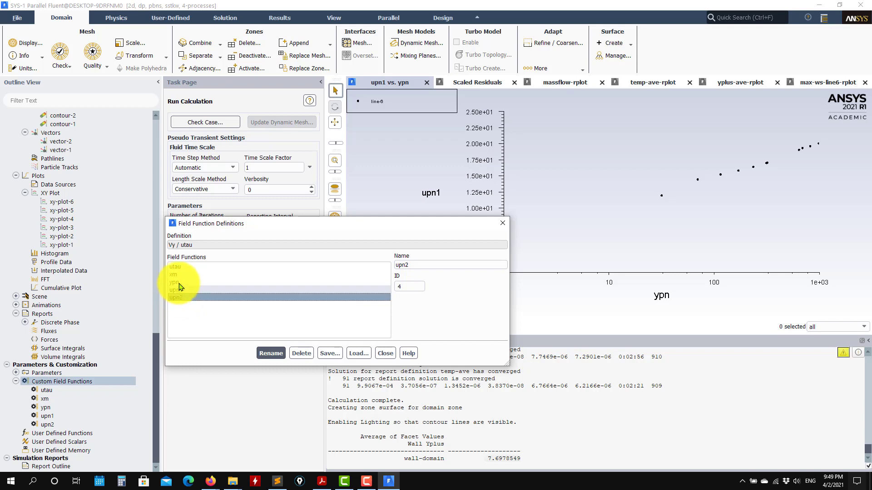
click(178, 268)
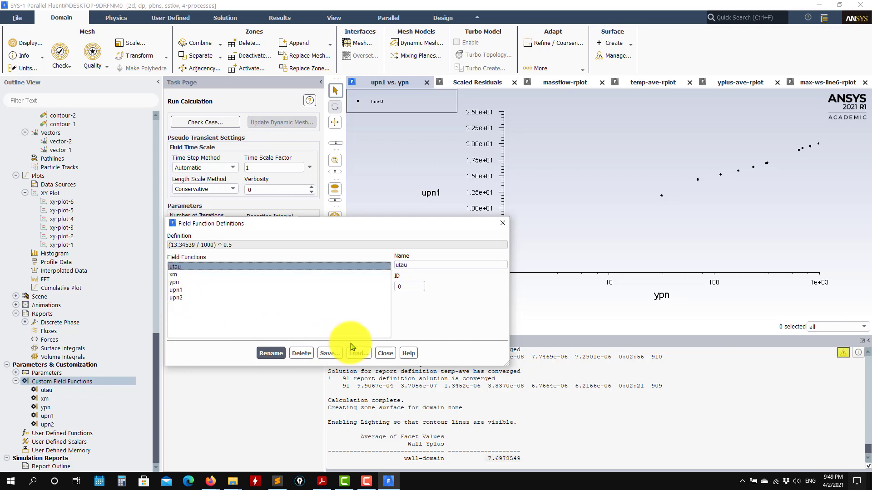
click(385, 353)
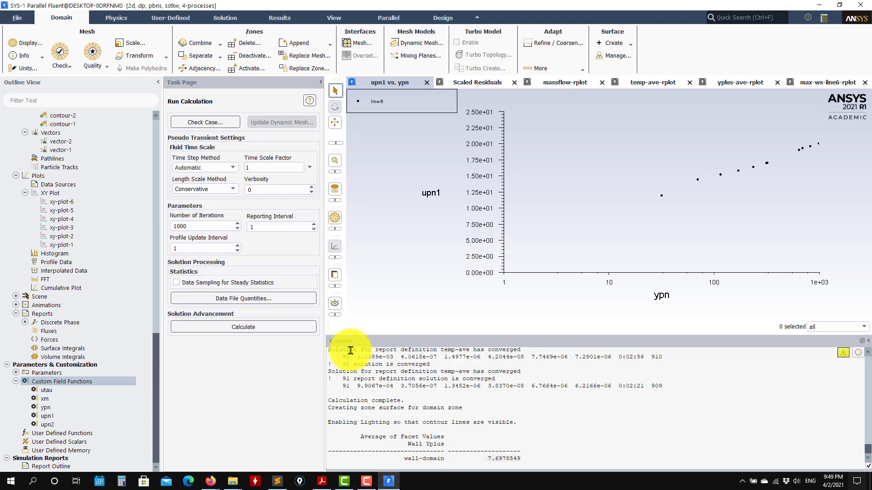
click(16, 382)
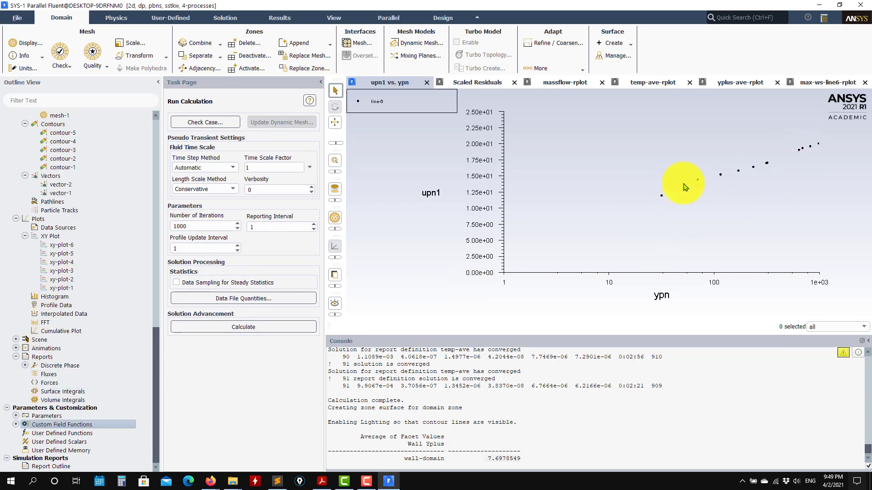
- Switch to File Explorer and copy the ascii_validation_data folder from the fluent_case folder in tut3_2d_elbow
mouse_move(227, 485)
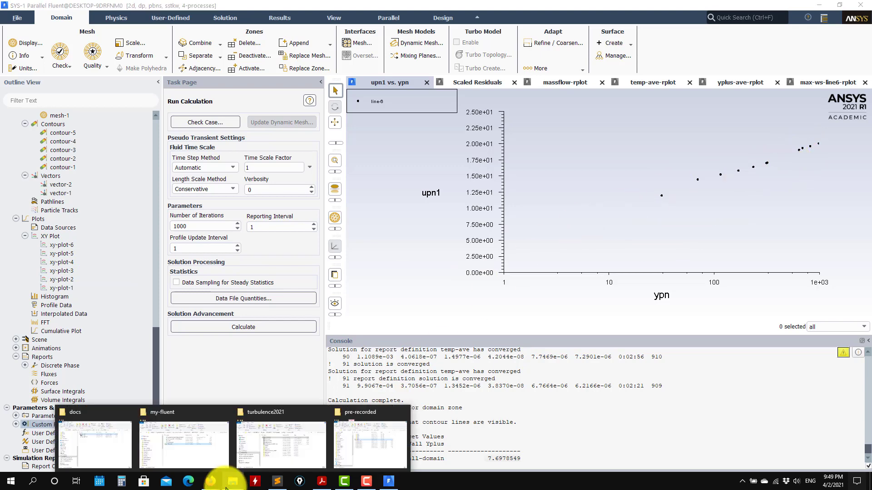
click(192, 445)
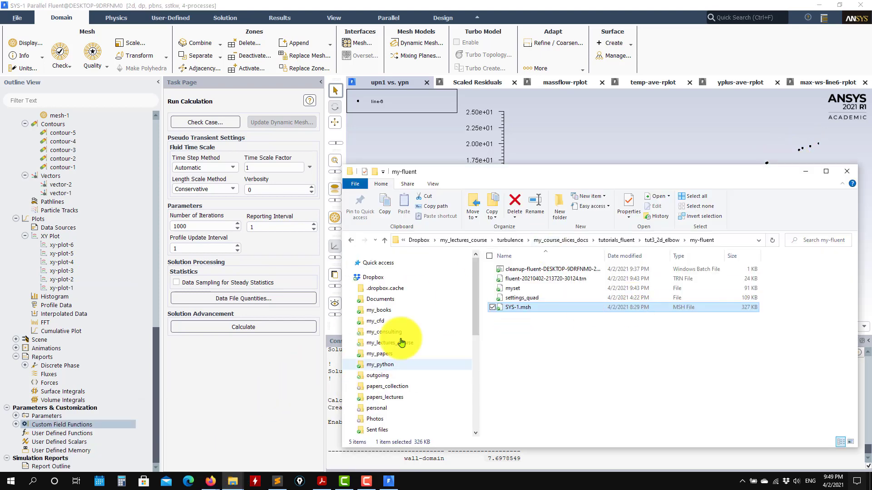
drag(574, 173, 442, 154)
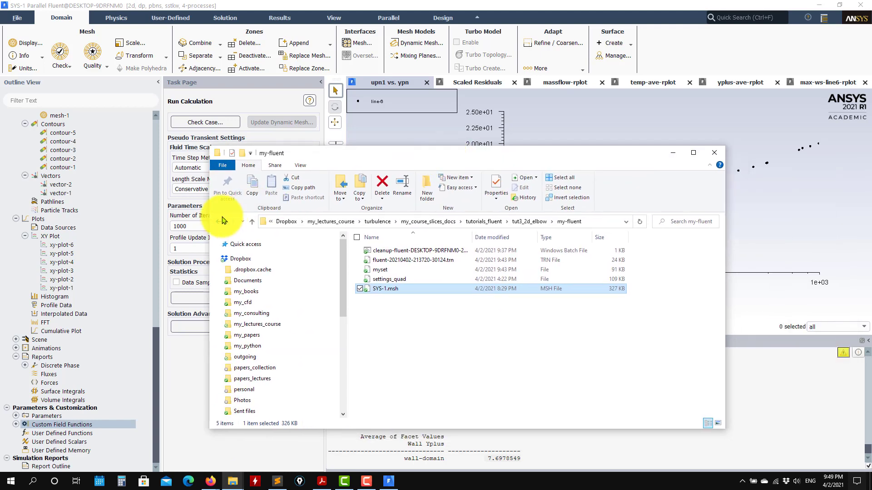
click(250, 224)
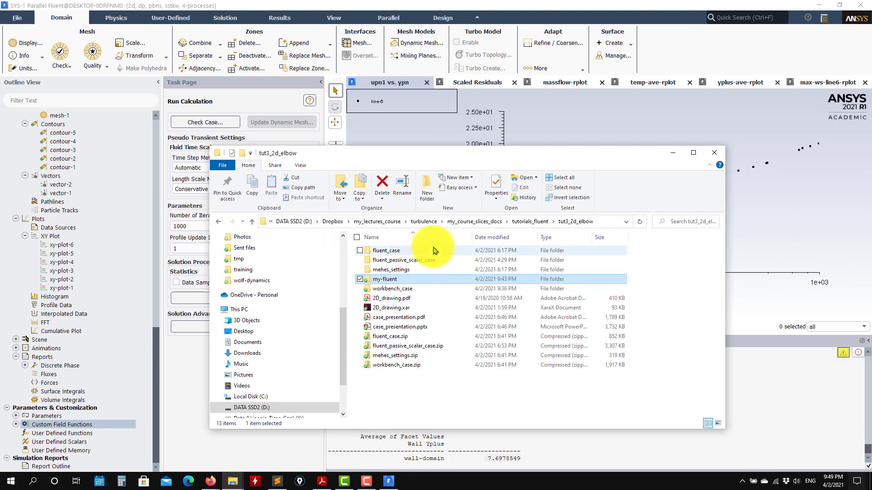
double_click(399, 256)
click(384, 259)
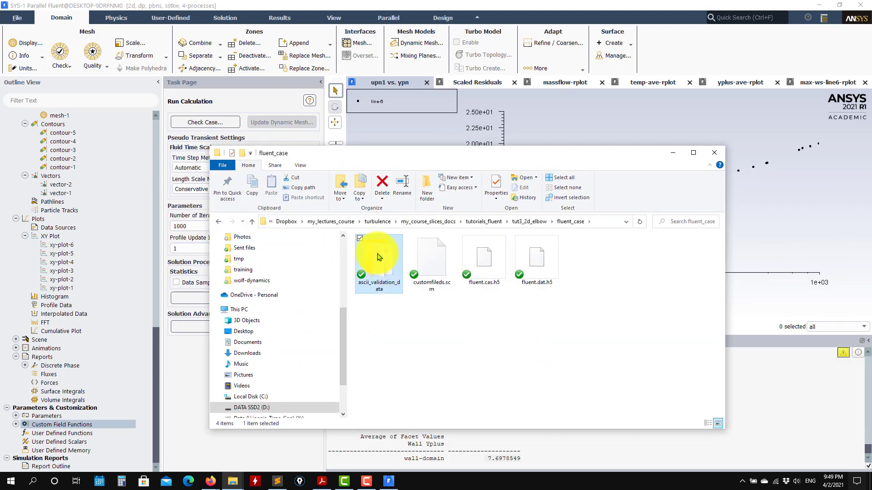
right_click(380, 258)
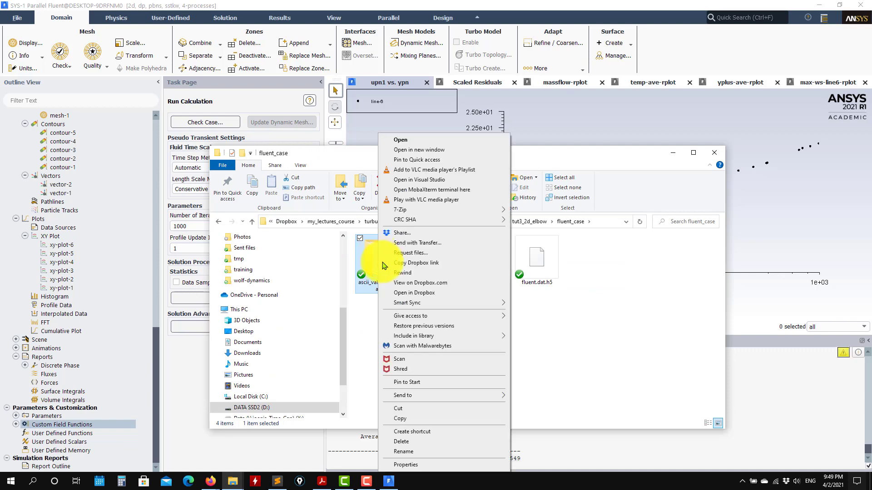
click(421, 419)
- Paste the ascii_validation_data folder into the my-fluent folder and return to Fluent
click(251, 222)
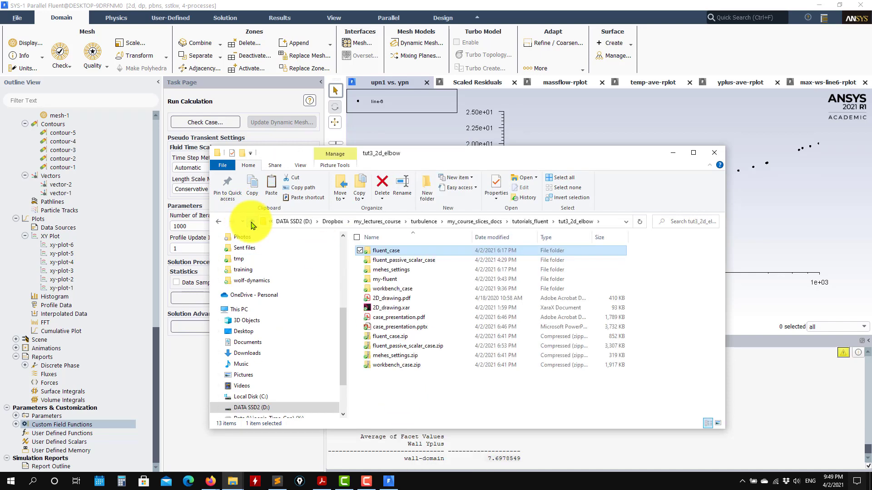
double_click(393, 281)
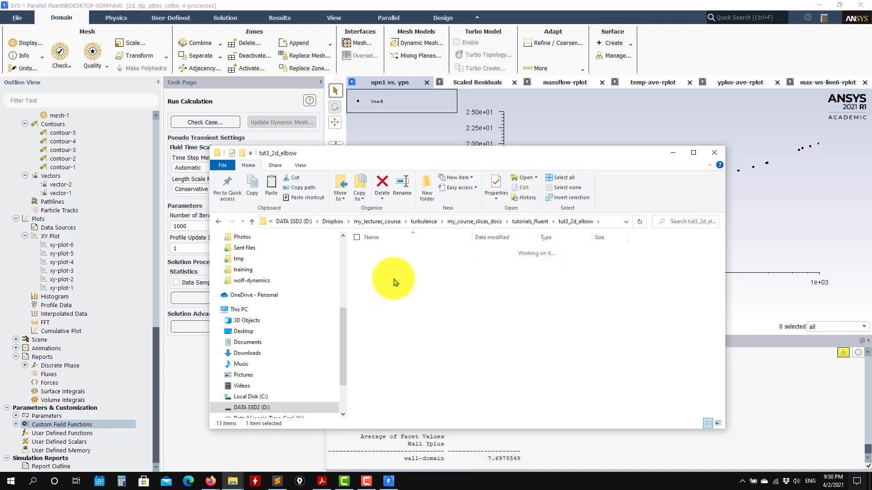
right_click(422, 294)
click(444, 134)
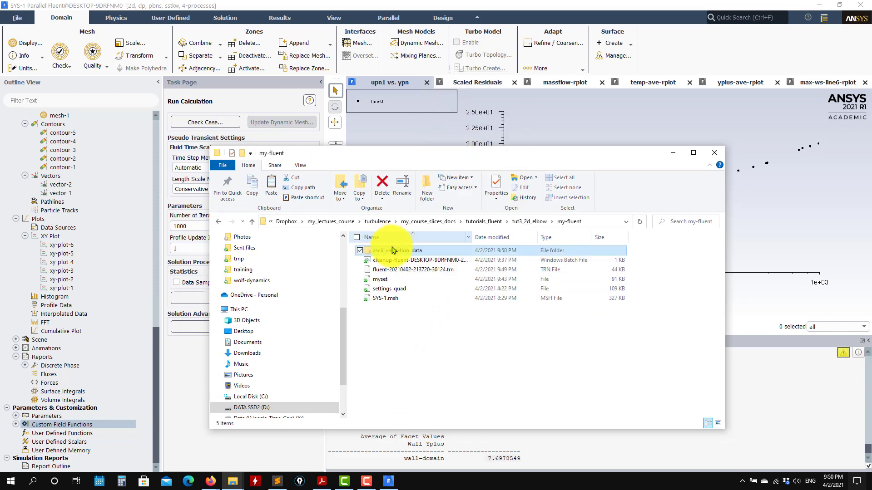
click(672, 153)
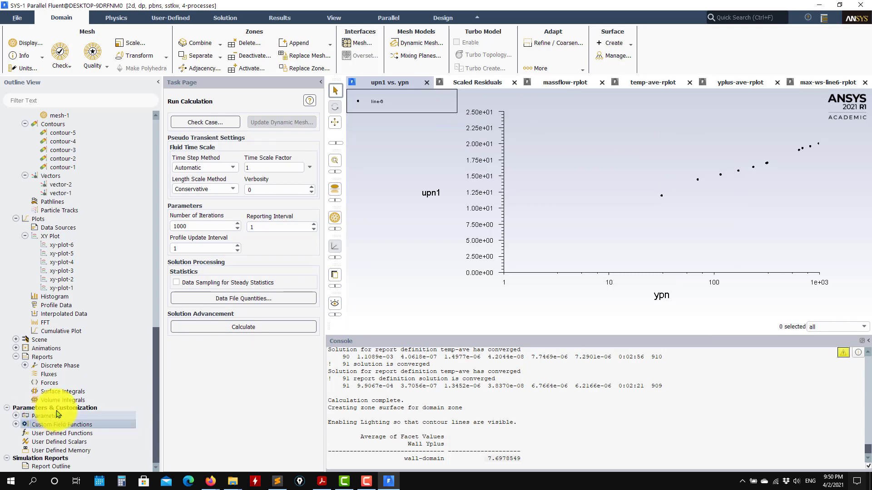
- Load the log, Spalding and viscous wall-law text files from ascii_validation_data into xy-plot-1 and replot it with line-6
click(15, 425)
click(16, 425)
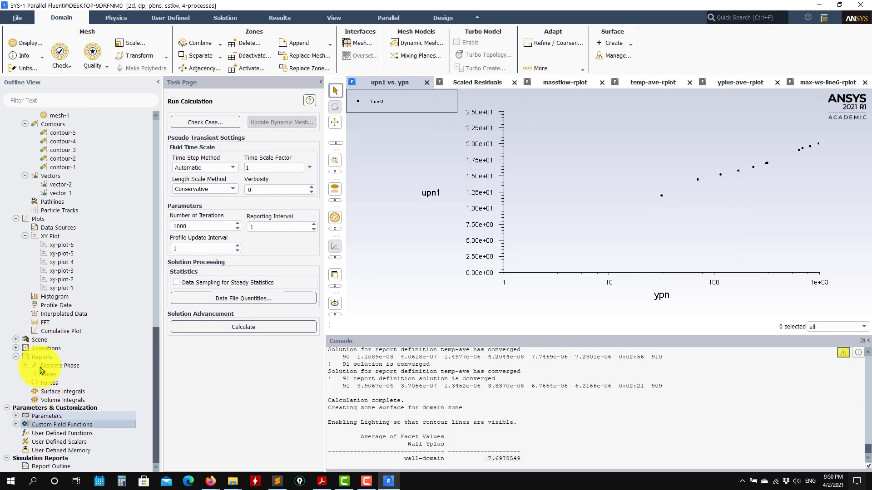
double_click(68, 289)
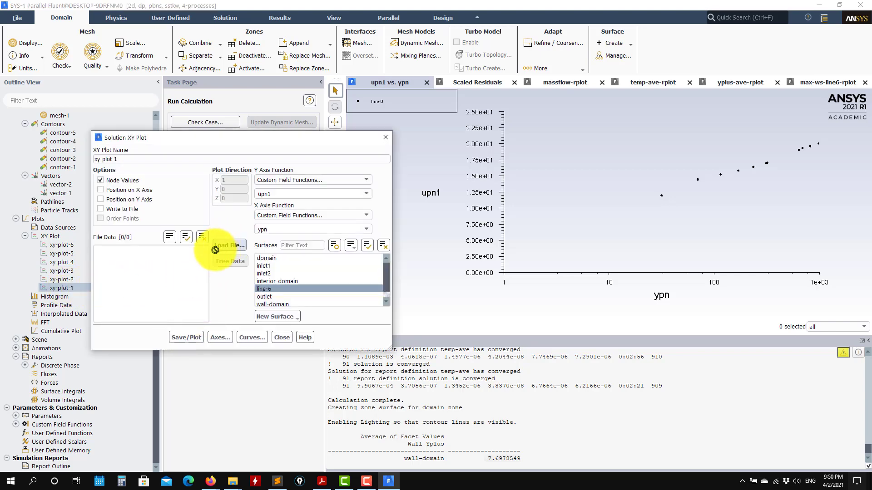
click(229, 245)
click(554, 259)
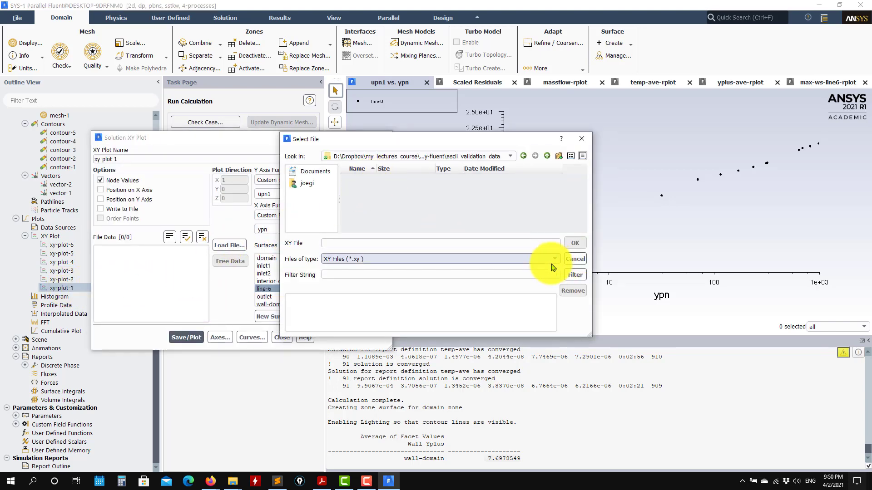
click(329, 272)
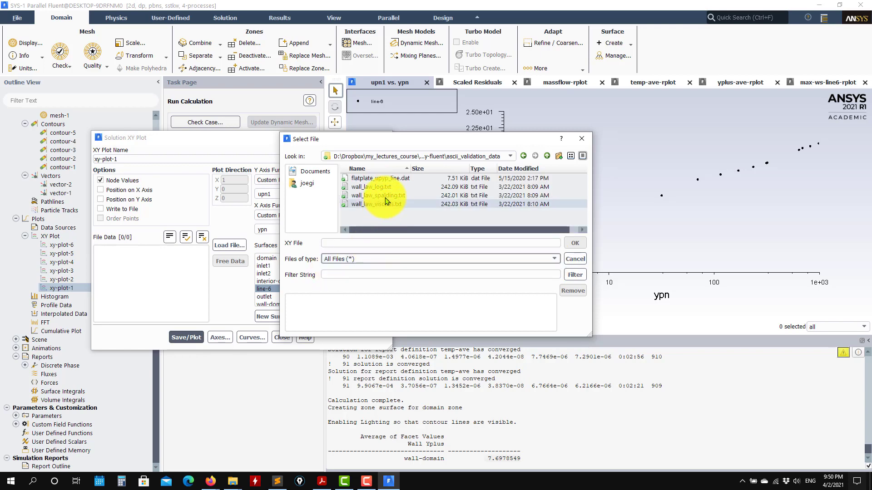
drag(380, 186, 379, 207)
click(383, 196)
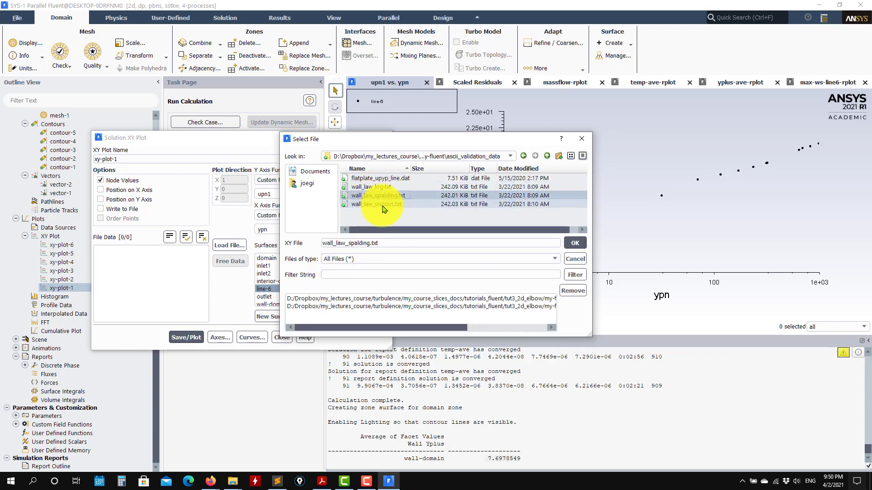
click(384, 205)
click(574, 243)
click(186, 337)
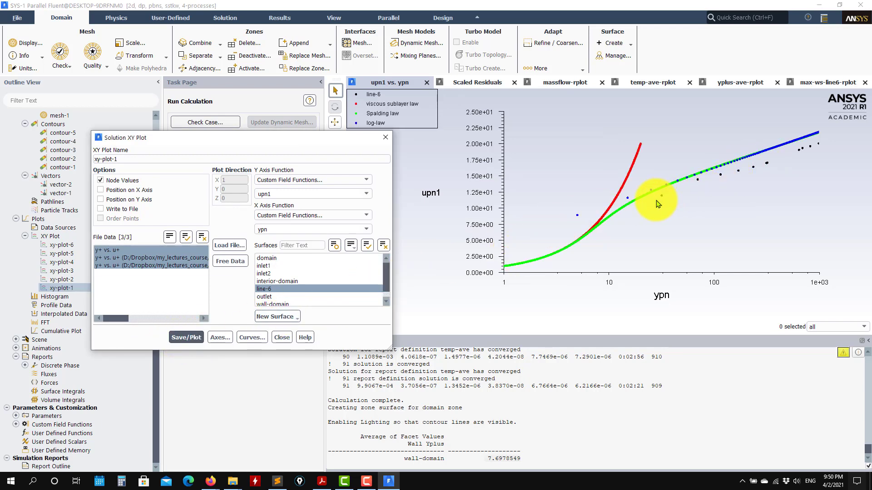
- Check the contour and vector plots slide in Adobe Acrobat Reader, return to Fluent, and close the xy-plot-1 settings
click(323, 480)
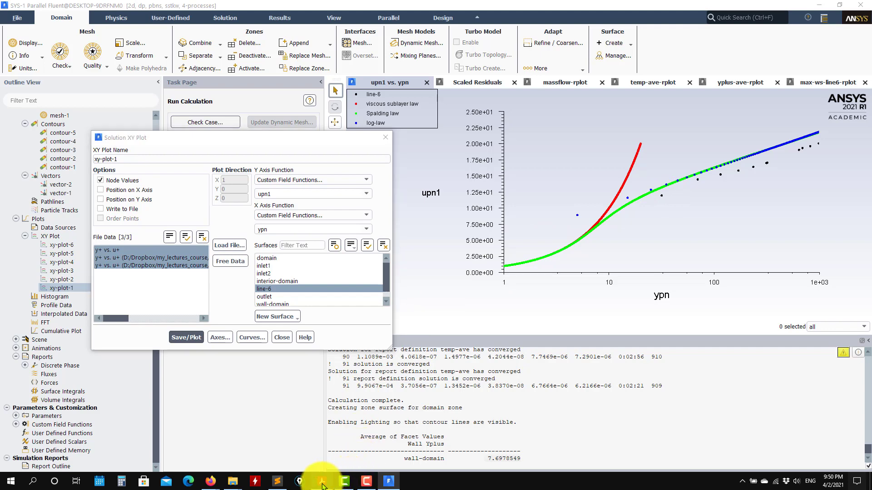
scroll(445, 327, up, 3)
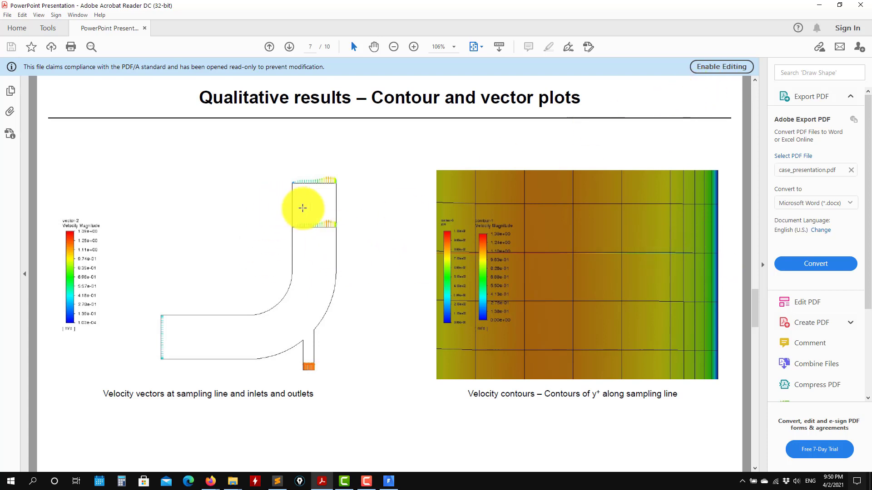
click(819, 5)
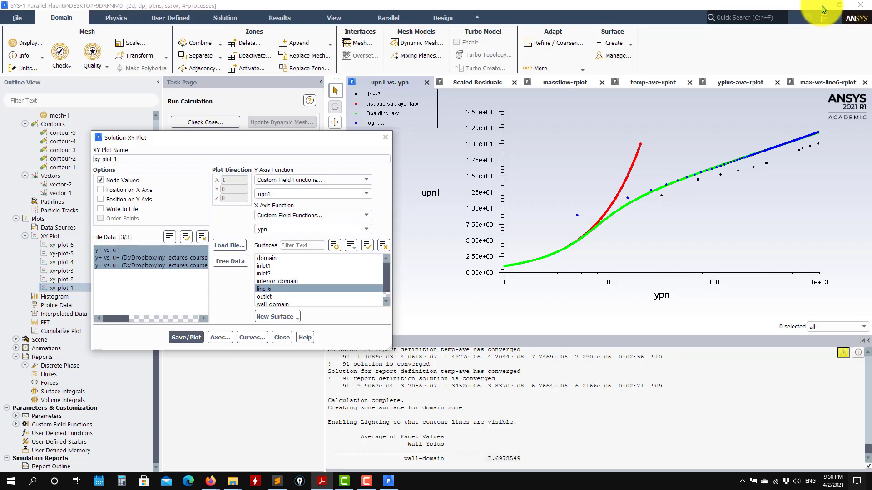
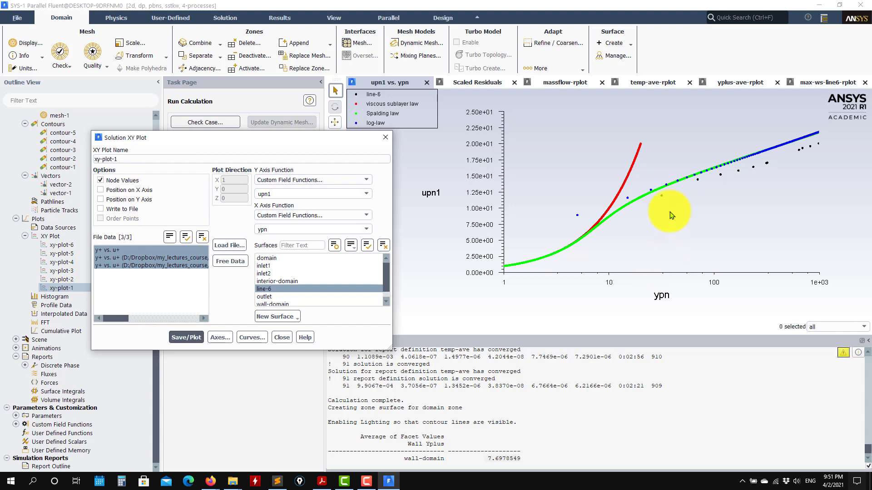
click(282, 339)
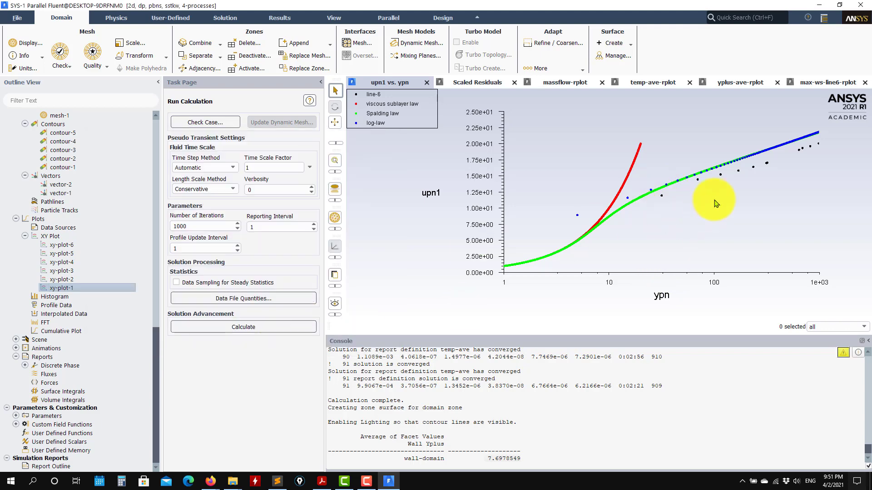
- Plot xy-plot-2 and xy-plot-3 to view ypn against velocity magnitude and turbulent kinetic energy along line-6
double_click(61, 280)
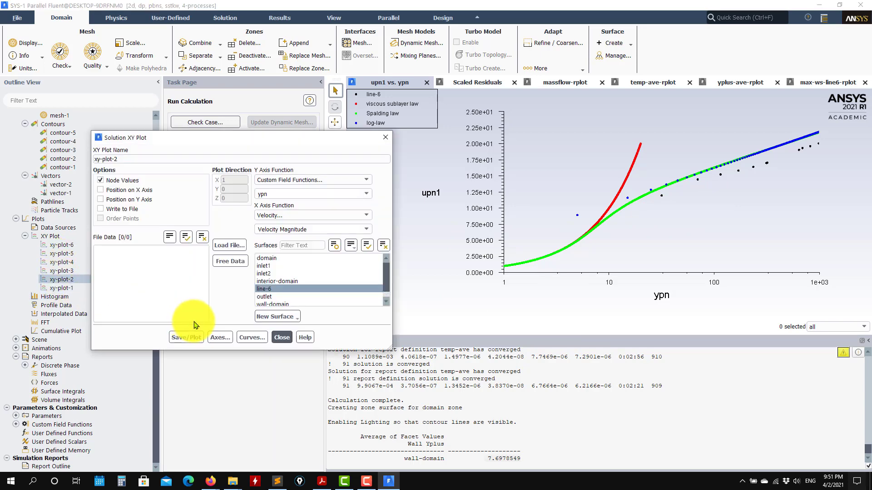
click(186, 338)
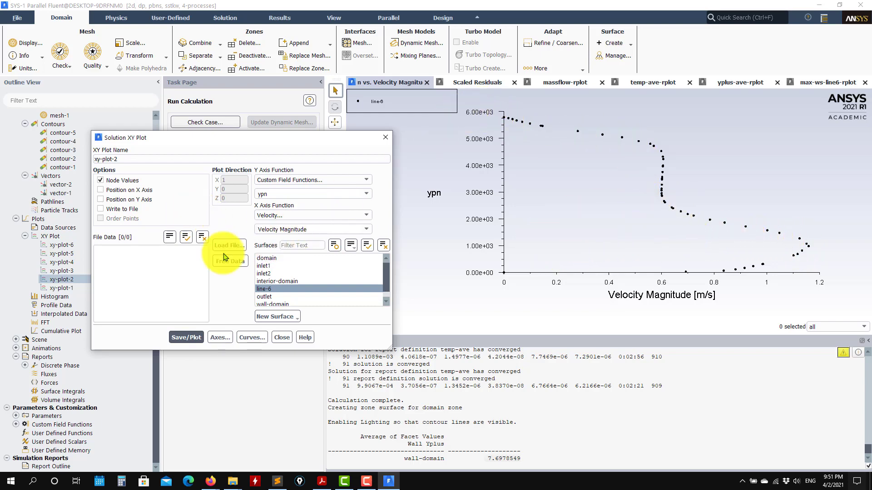
click(281, 338)
double_click(62, 271)
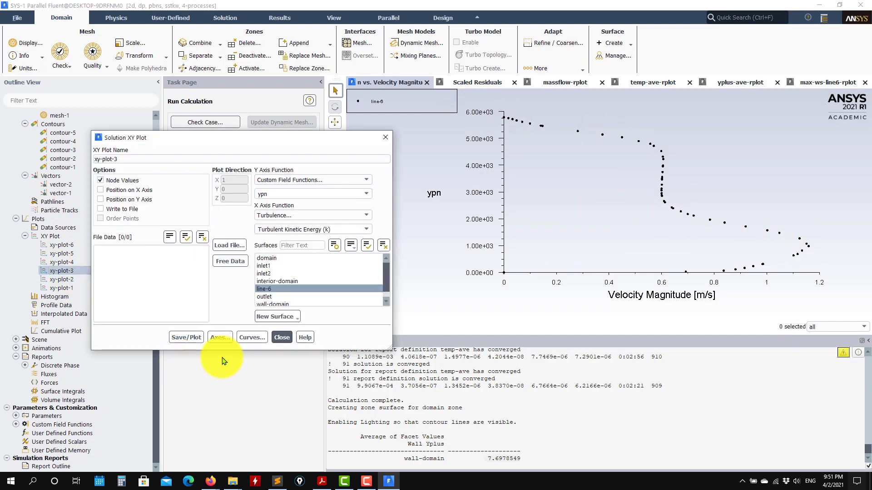
click(186, 338)
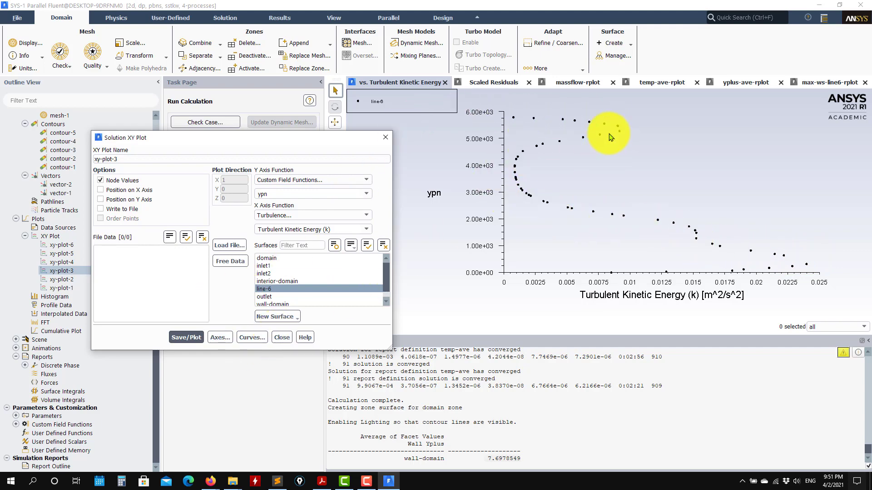
click(282, 337)
- Plot xy-plot-4 and xy-plot-5 to view ypn against turbulent dissipation rate and production of k along line-6
double_click(62, 262)
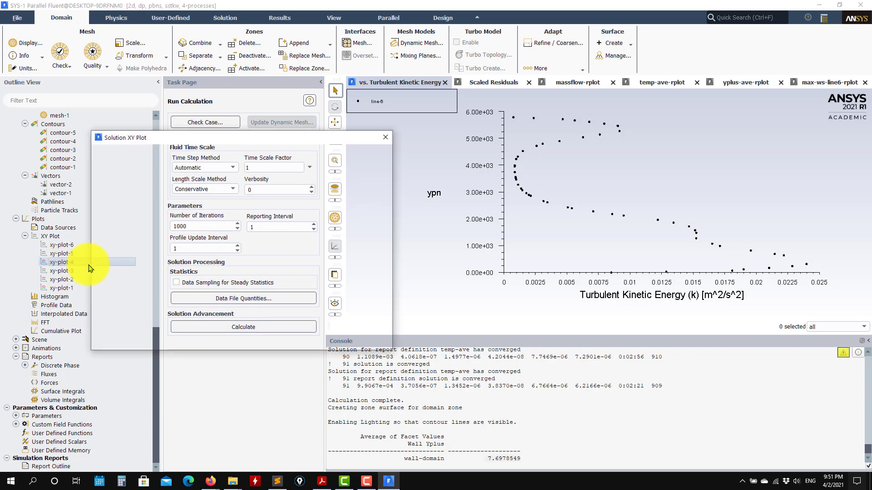
click(189, 337)
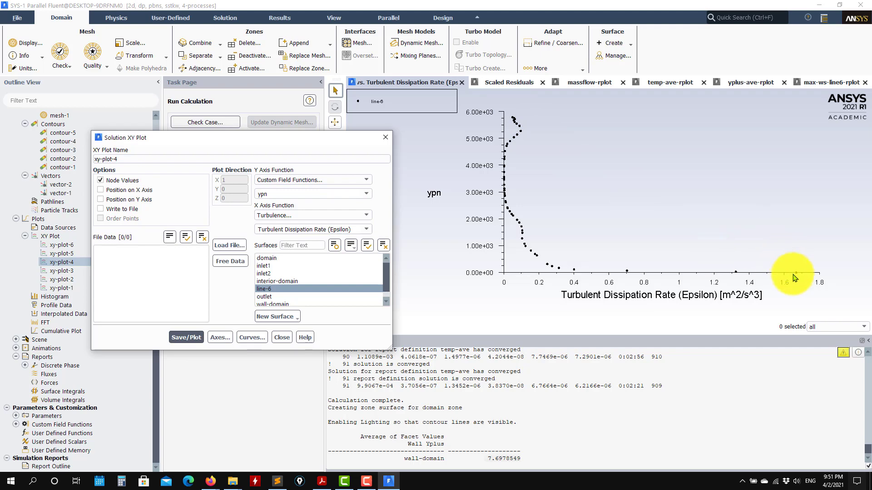
click(276, 341)
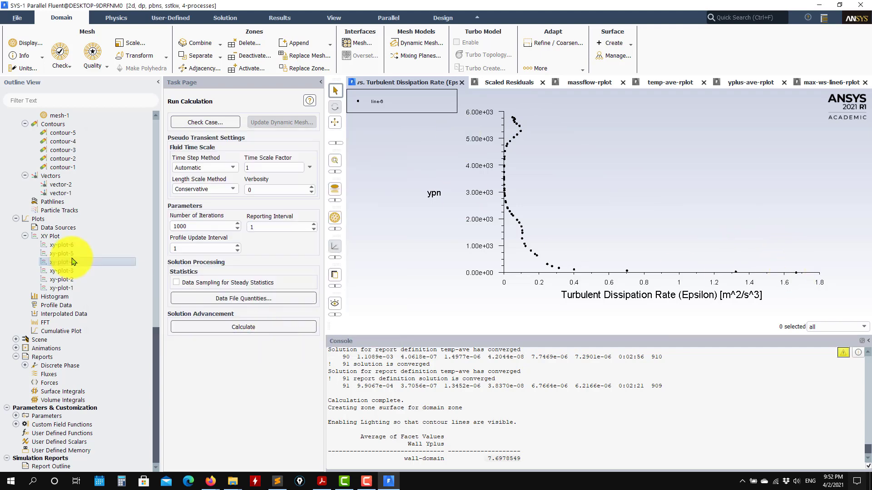
double_click(68, 253)
click(186, 338)
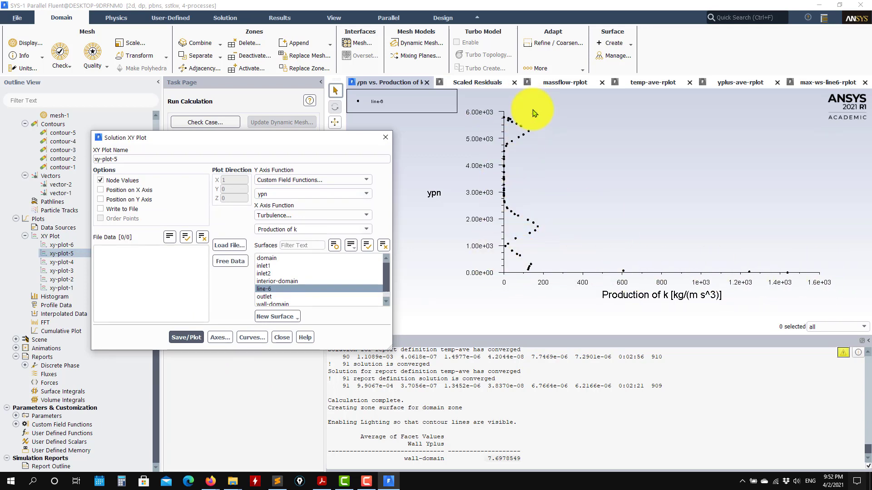
click(280, 338)
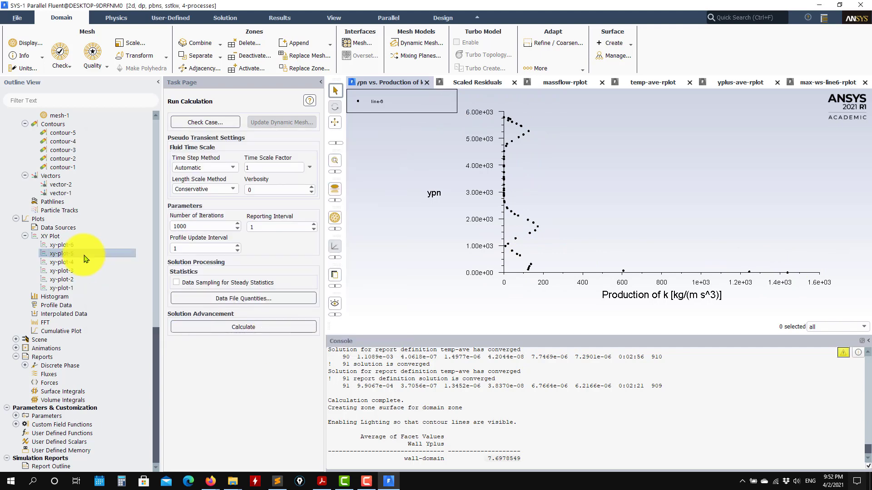
- Plot xy-plot-6 to view the wall shear stress against X position for line-6, and close its settings
double_click(61, 244)
click(185, 338)
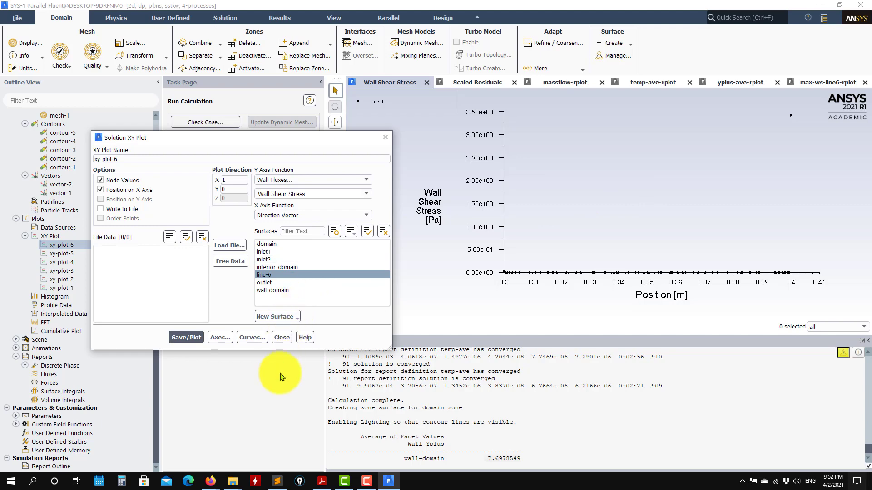
click(284, 338)
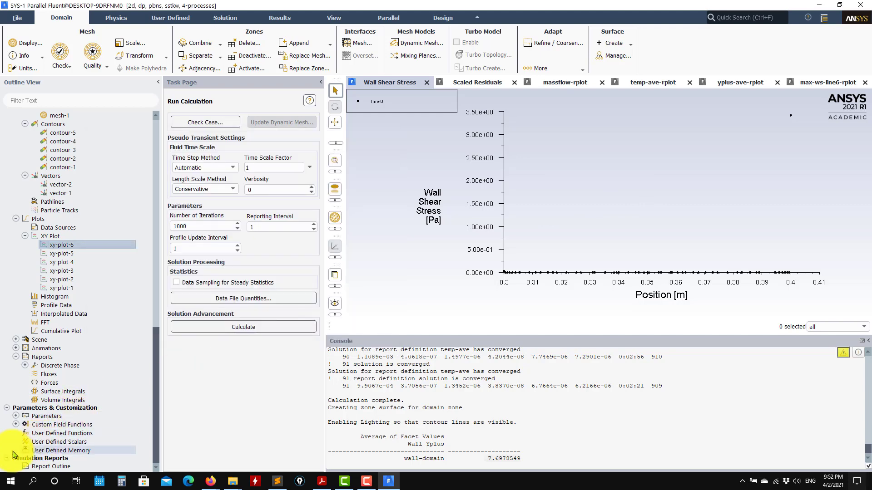
- Review the definitions of the utau, xm, ypn, upn1 and upn2 custom field functions
double_click(22, 425)
right_click(57, 425)
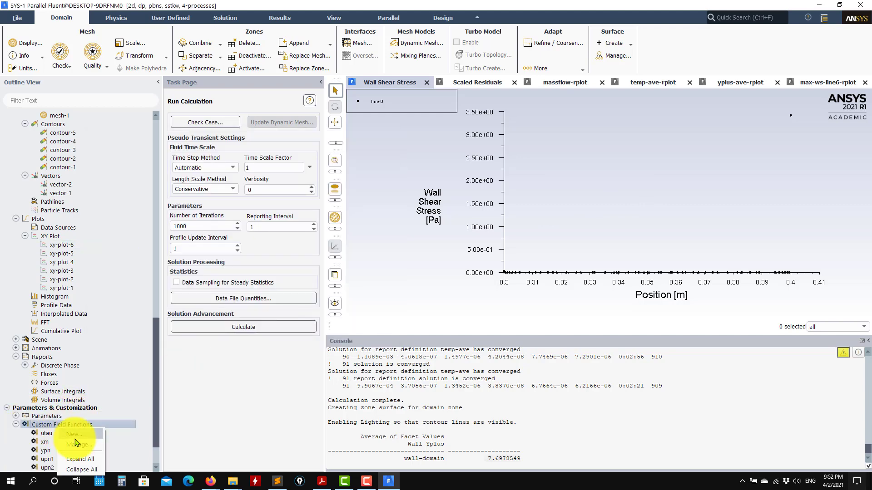
click(78, 445)
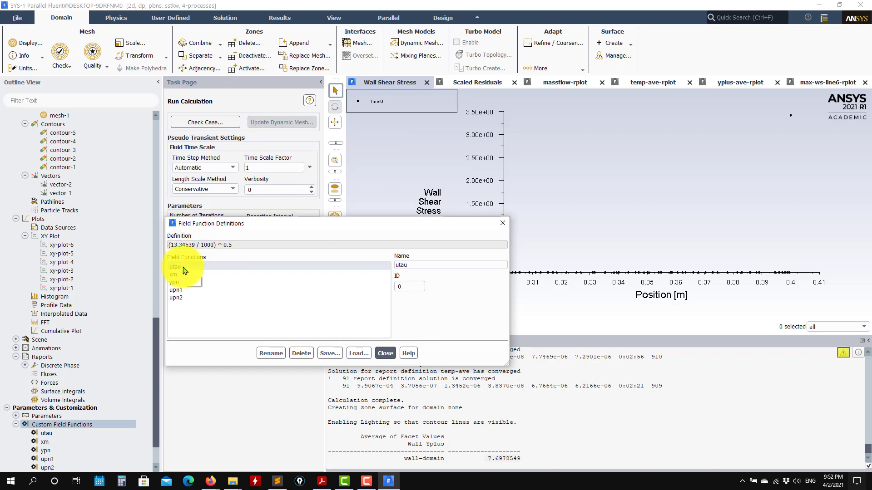
click(185, 268)
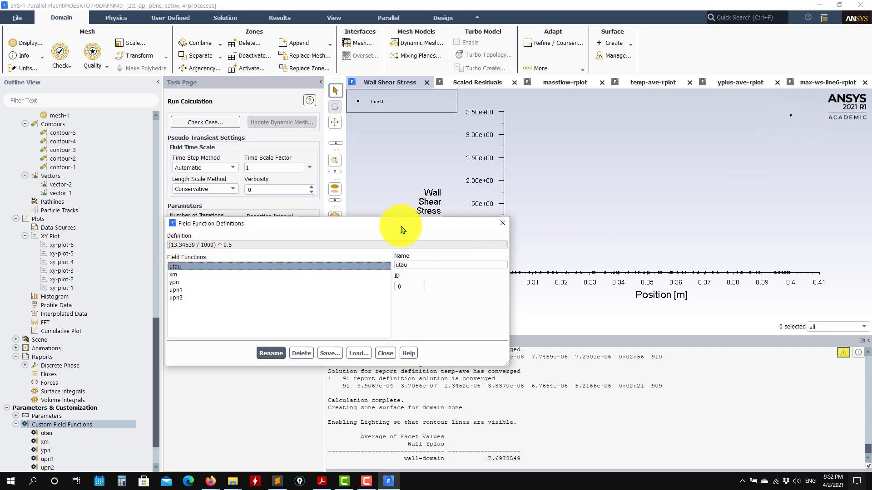
drag(401, 230, 477, 284)
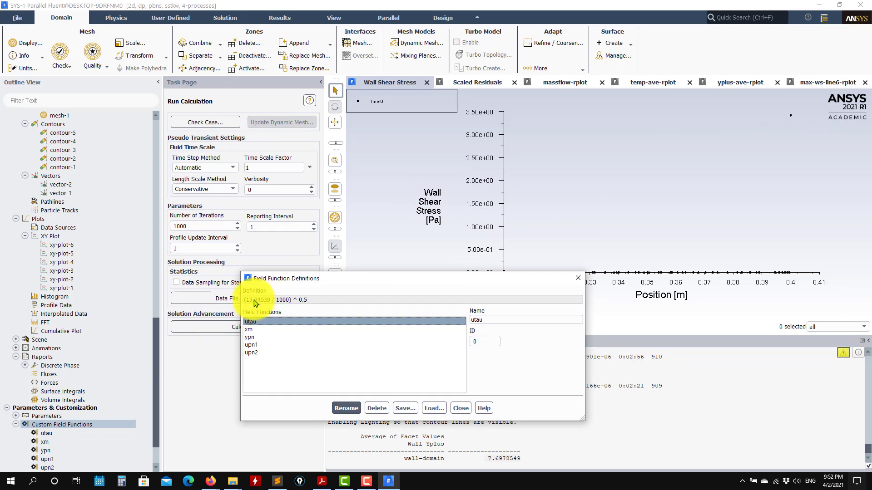
click(249, 321)
click(251, 330)
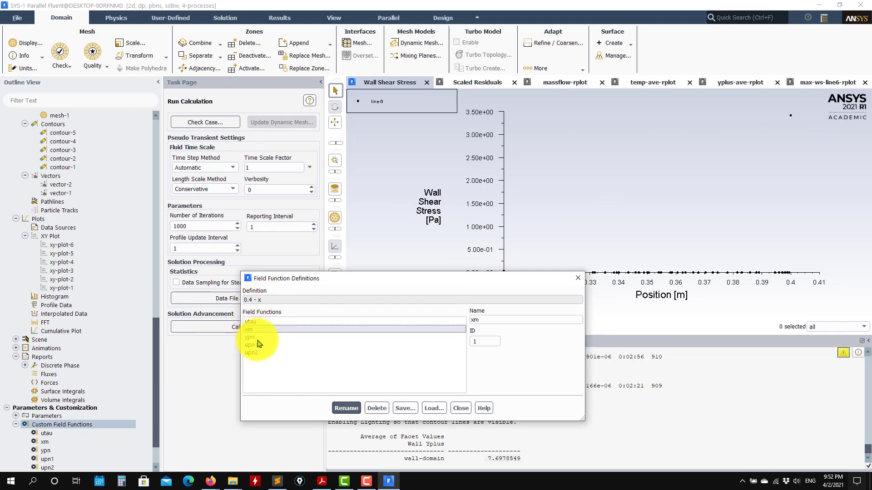
click(251, 337)
click(253, 346)
click(254, 354)
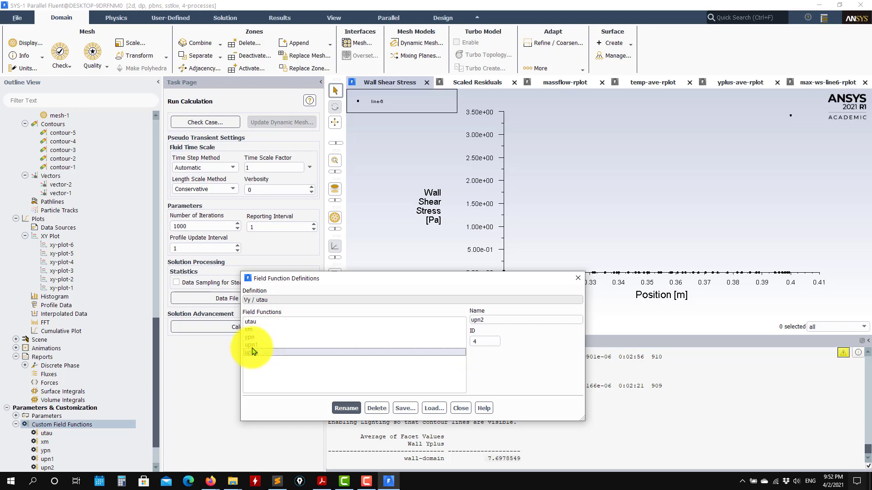
click(255, 322)
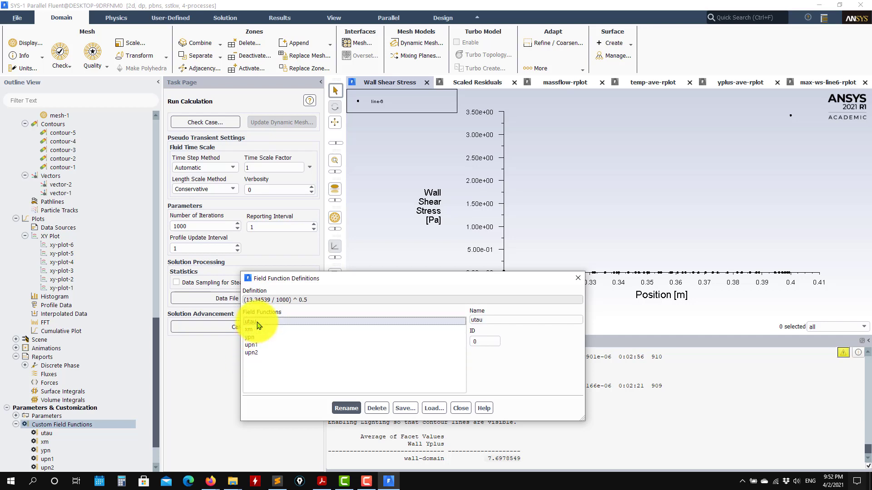
click(339, 407)
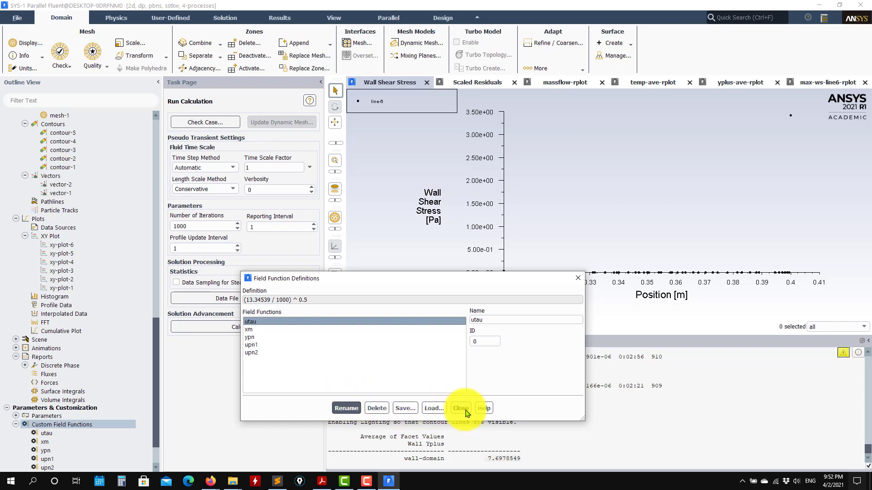
click(466, 410)
- Define a new custom field function as sqrt (3.47 / 1000), keeping the default name
right_click(51, 425)
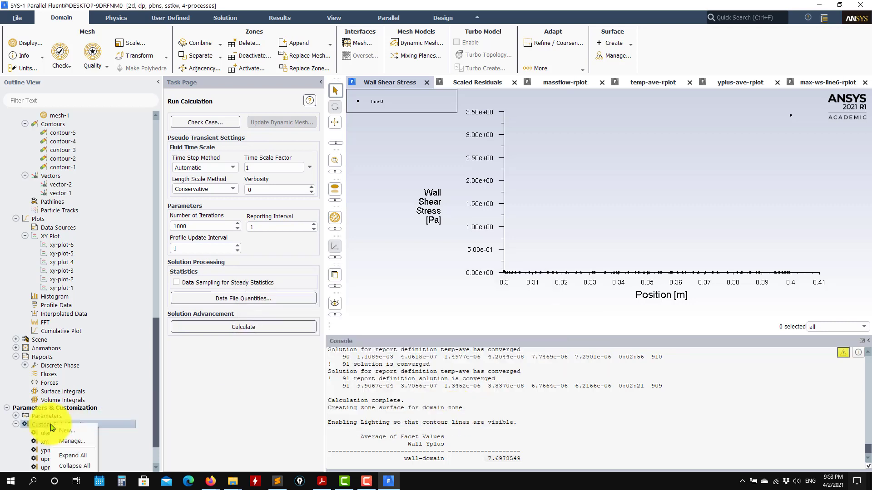
click(63, 430)
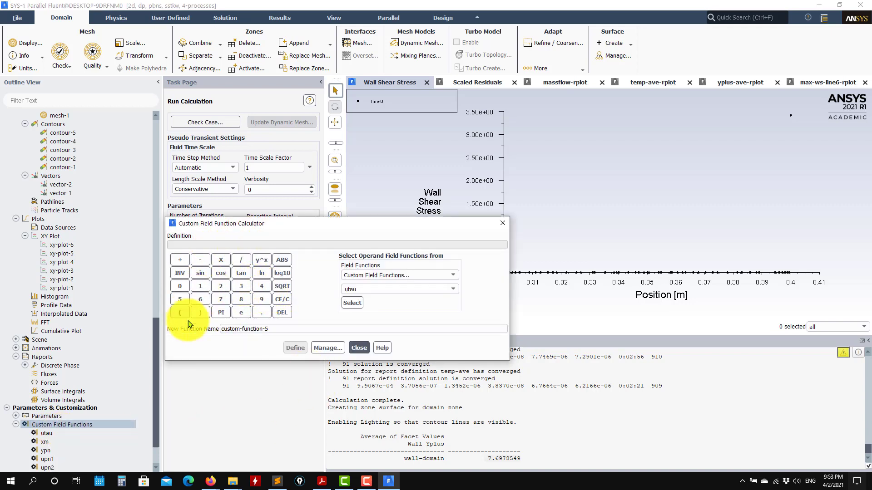
click(282, 286)
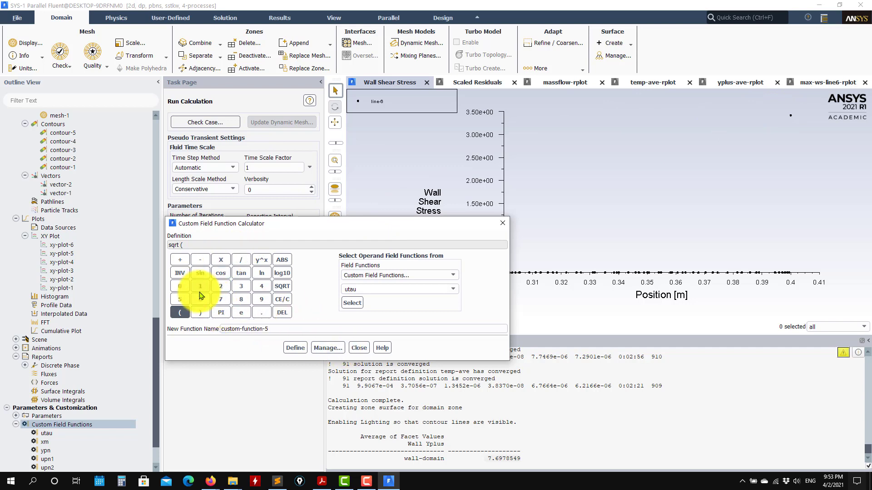
click(241, 286)
click(261, 313)
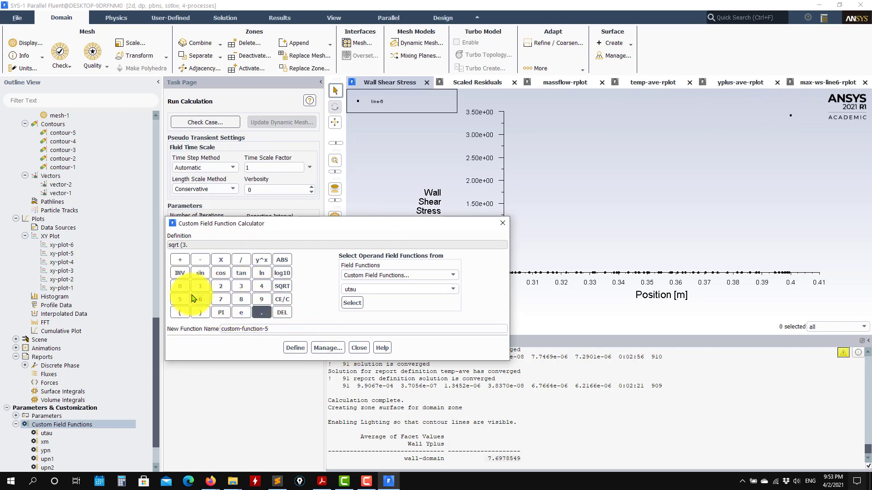
click(262, 286)
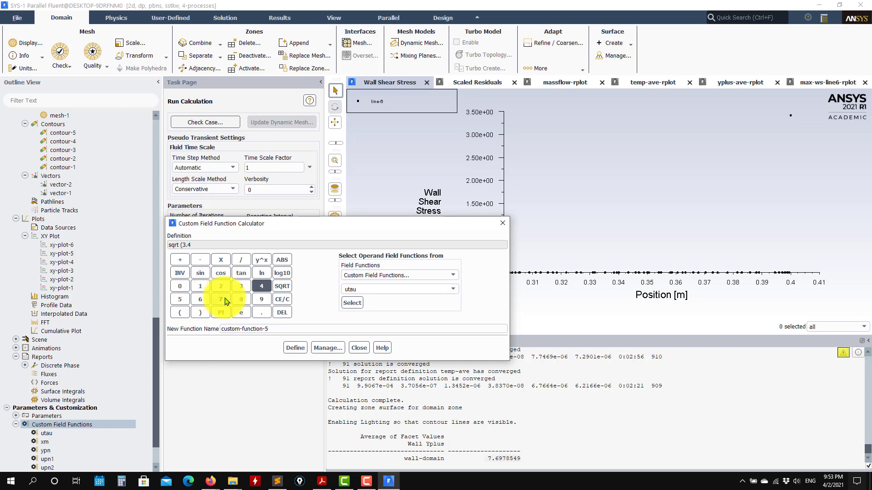
click(241, 260)
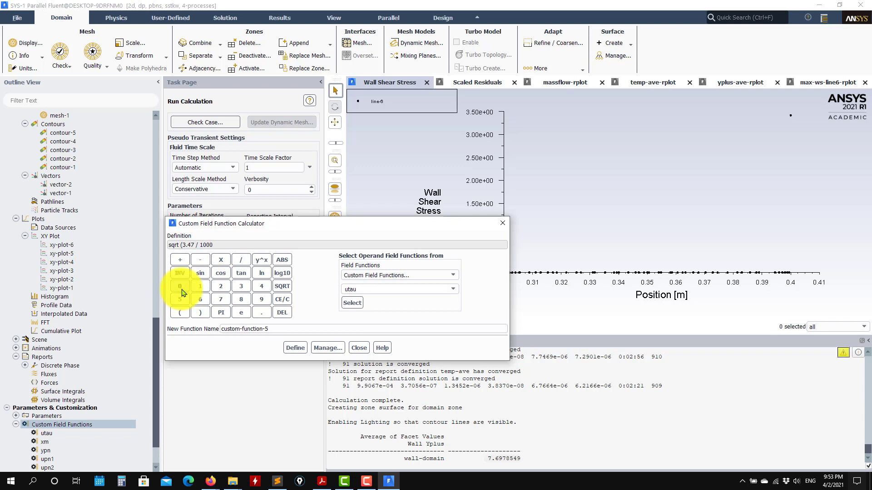
click(201, 313)
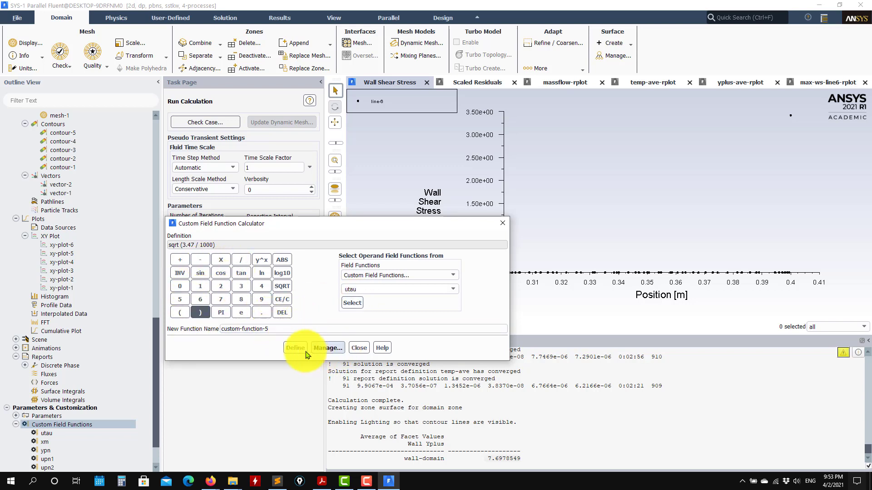
click(359, 347)
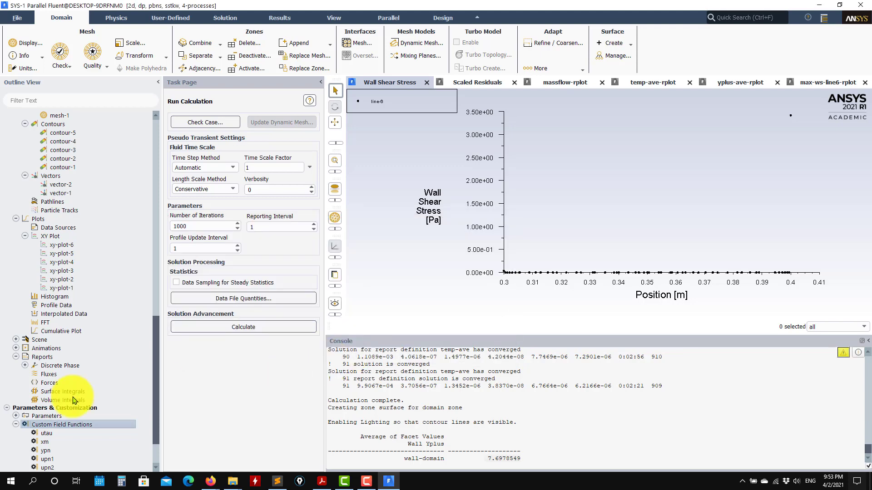
- Delete the existing utau function from the custom field function definitions
right_click(76, 425)
click(96, 441)
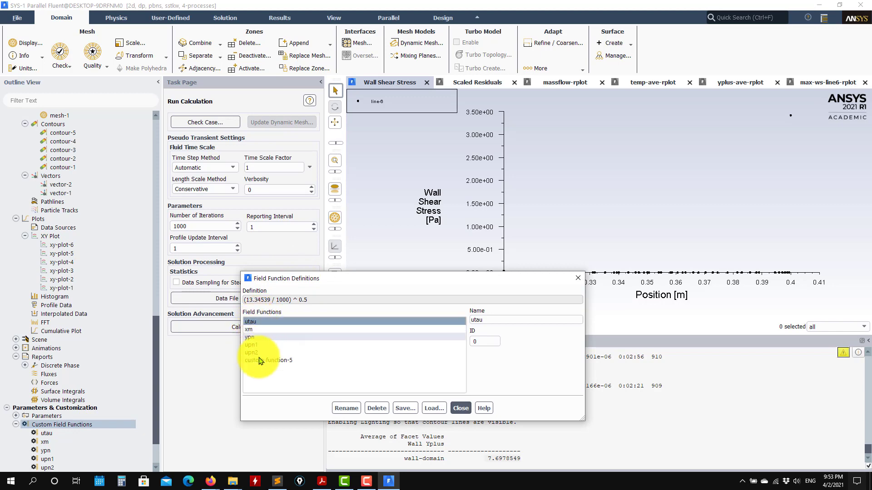
click(453, 413)
scroll(72, 449, down, 2)
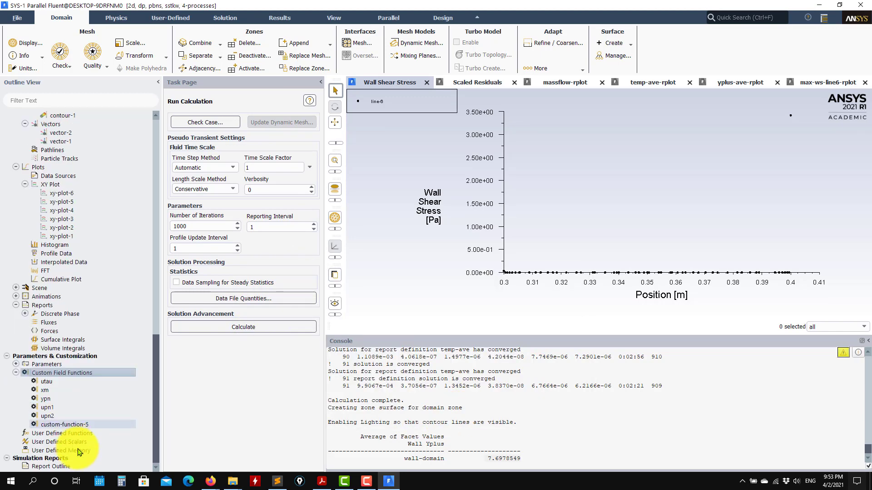
right_click(72, 382)
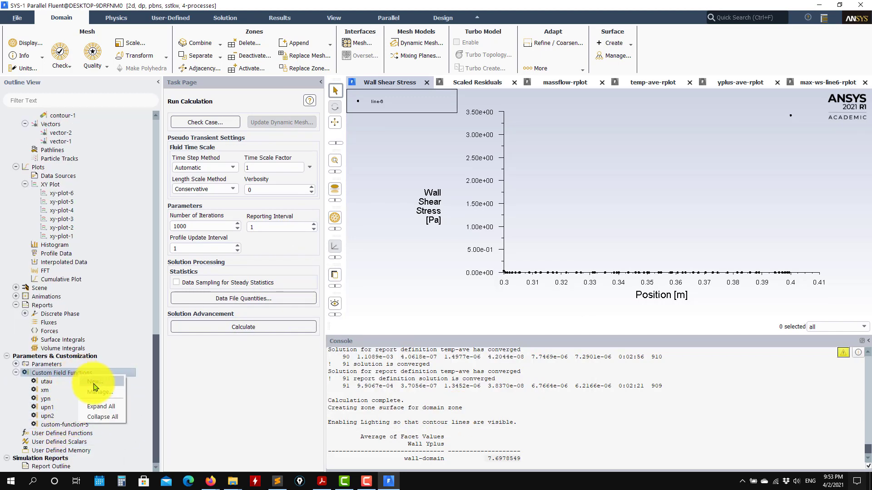
click(102, 395)
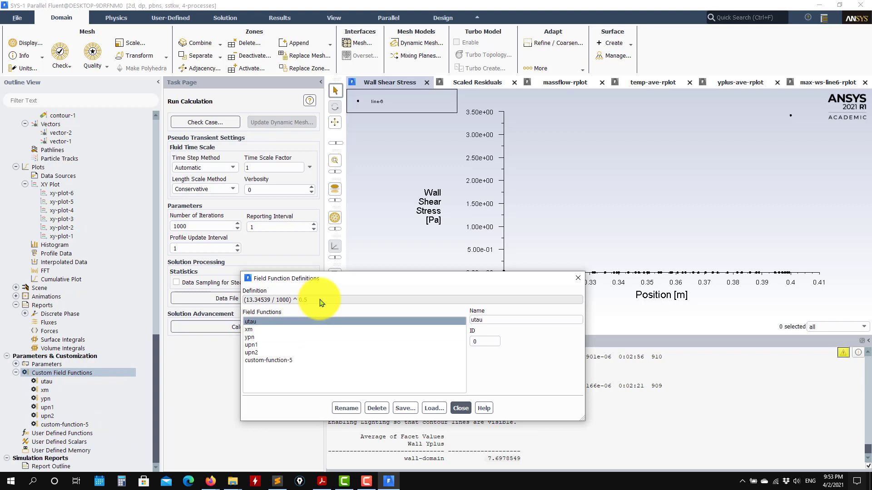
click(383, 408)
- Rename custom-function-5 to utau in the custom field function definitions
click(282, 352)
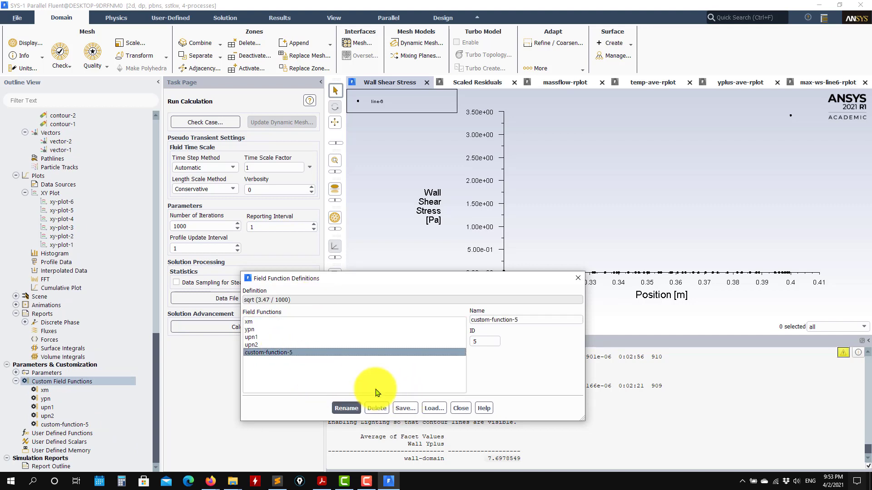
click(345, 408)
click(510, 253)
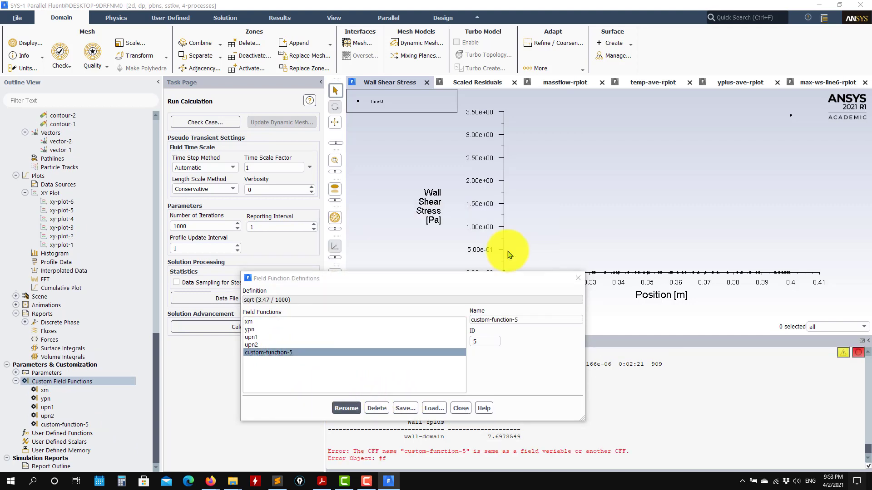
click(350, 408)
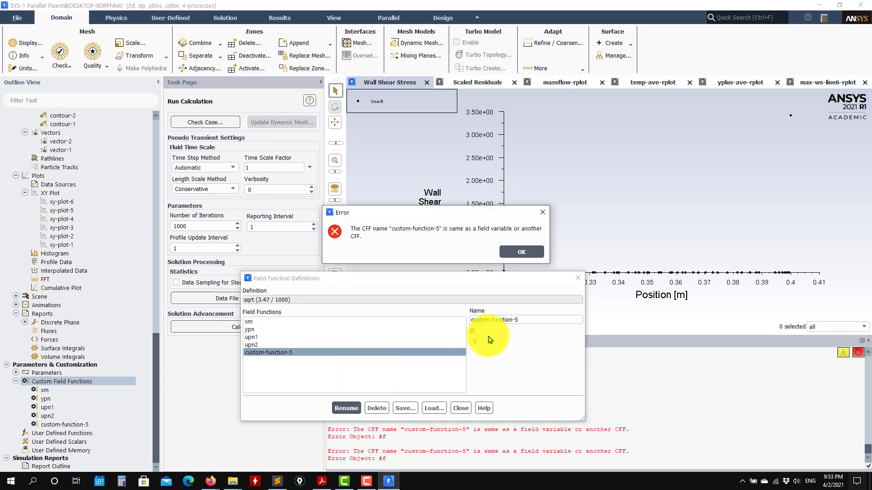
click(509, 253)
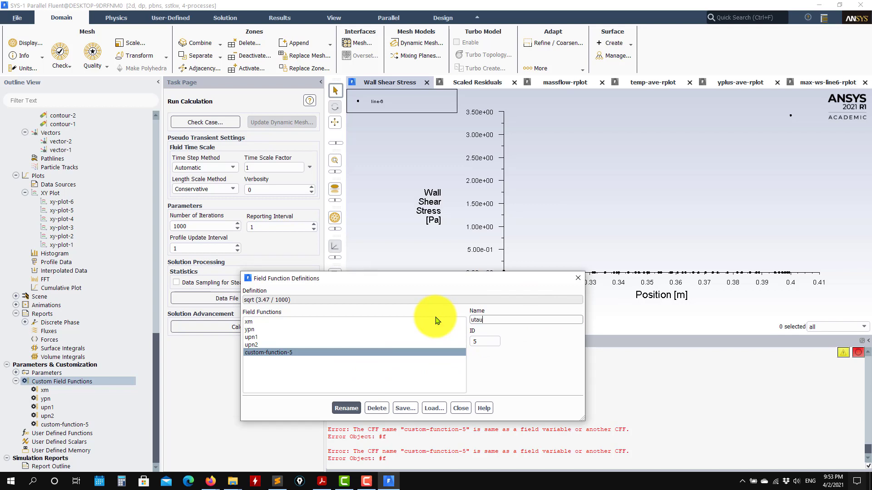
click(346, 408)
click(460, 409)
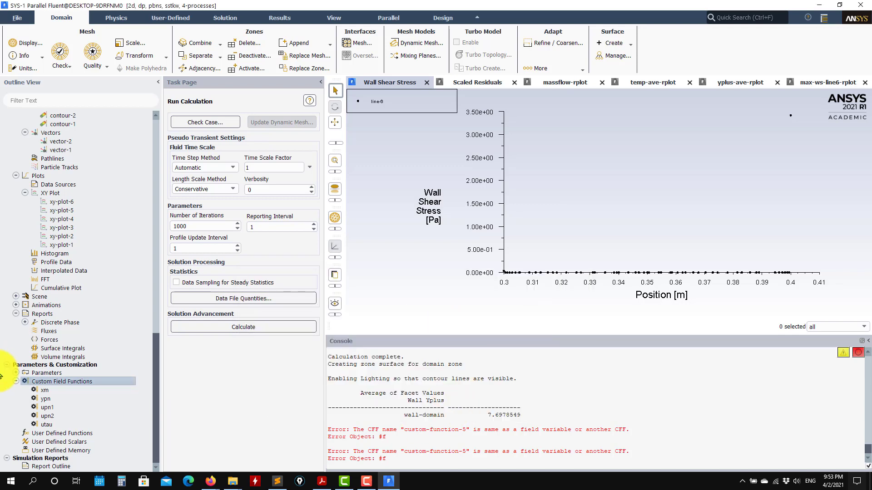
click(49, 424)
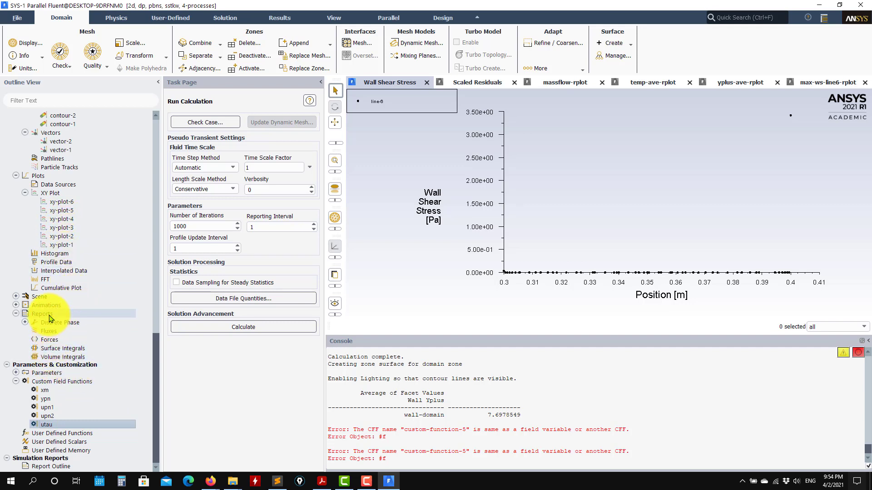
- Compute the facet average and facet maximum of Wall Yplus on line-6 with Surface Integrals
double_click(66, 349)
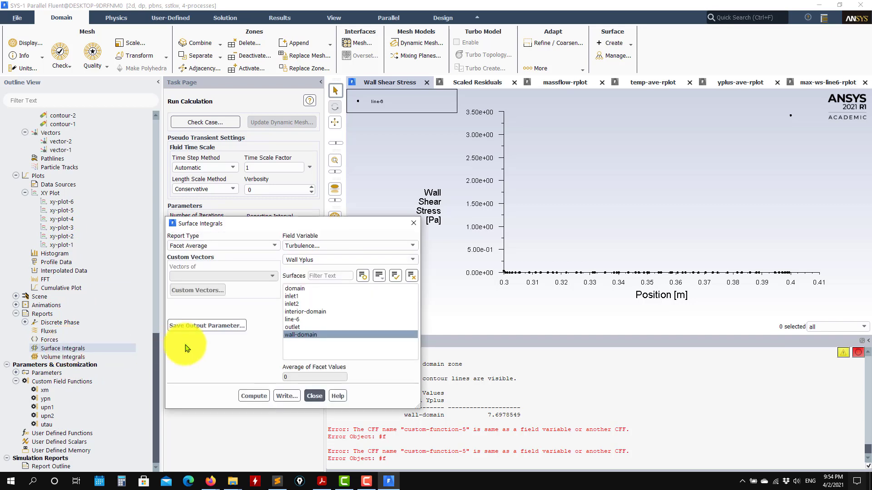
click(307, 319)
click(252, 396)
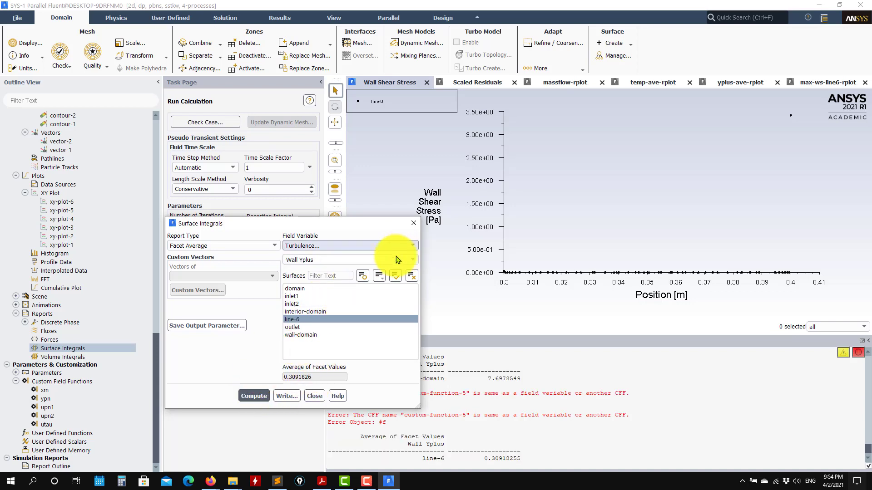
click(241, 246)
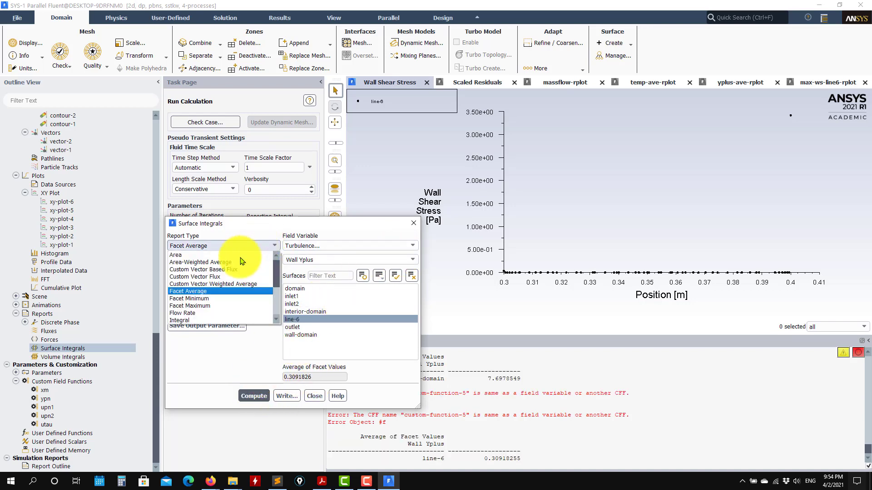
click(209, 305)
click(255, 396)
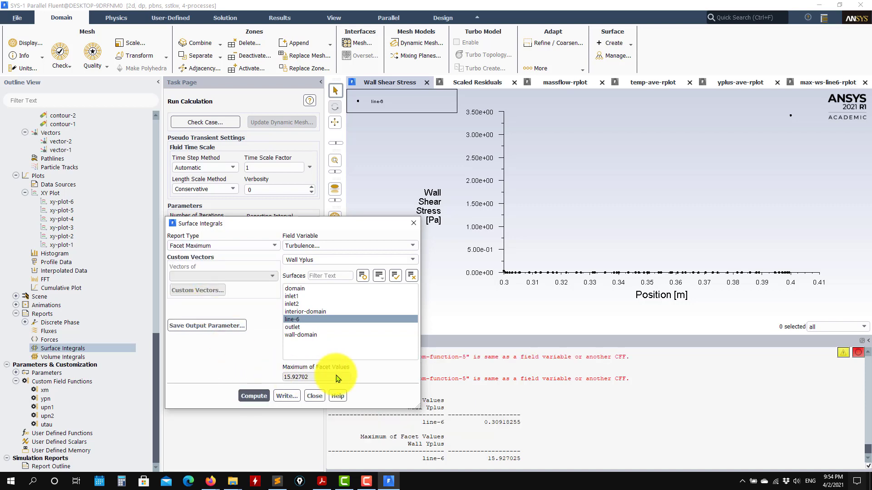
- Compute the facet maximum of the utau custom field function on line-6 and close Surface Integrals
click(400, 246)
click(325, 255)
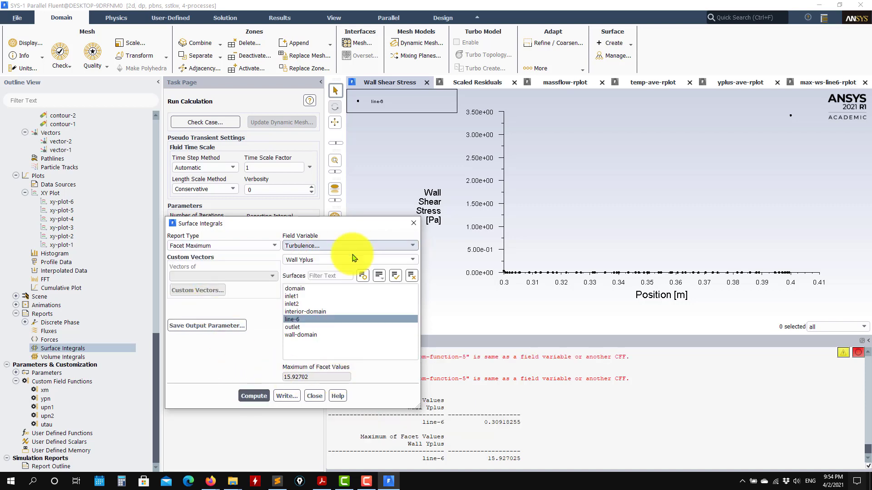
click(411, 259)
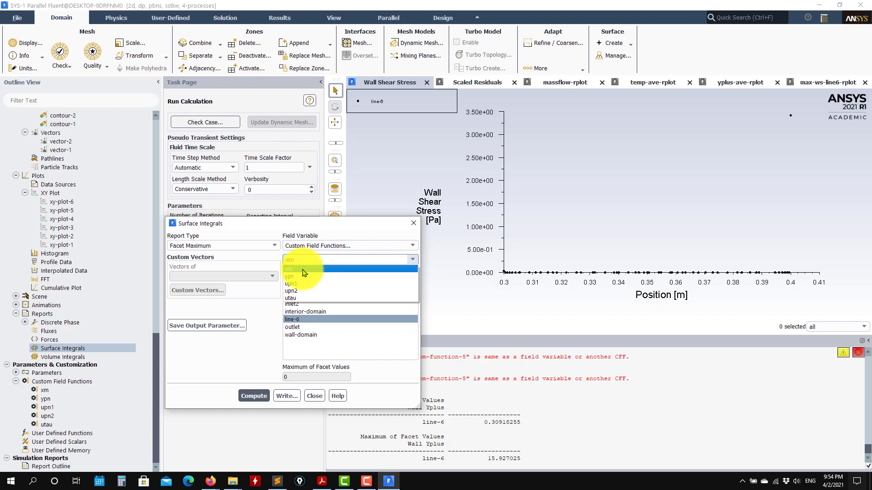
click(290, 298)
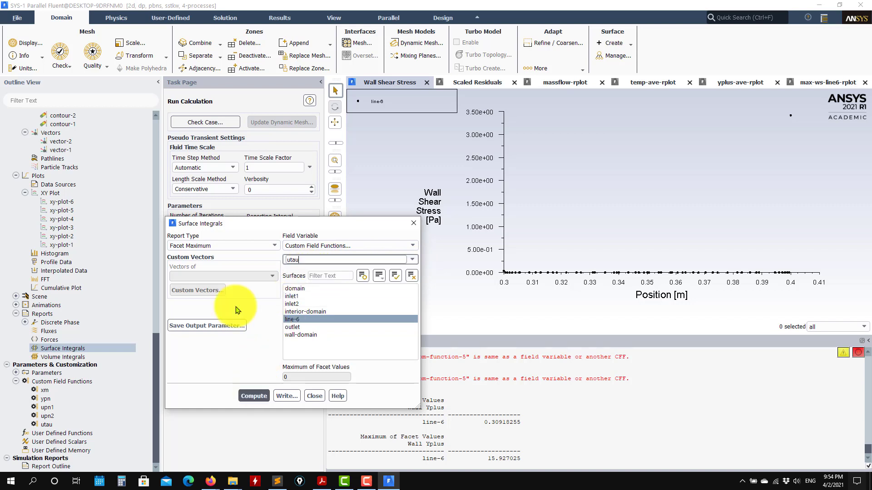
click(255, 395)
drag(324, 377, 281, 379)
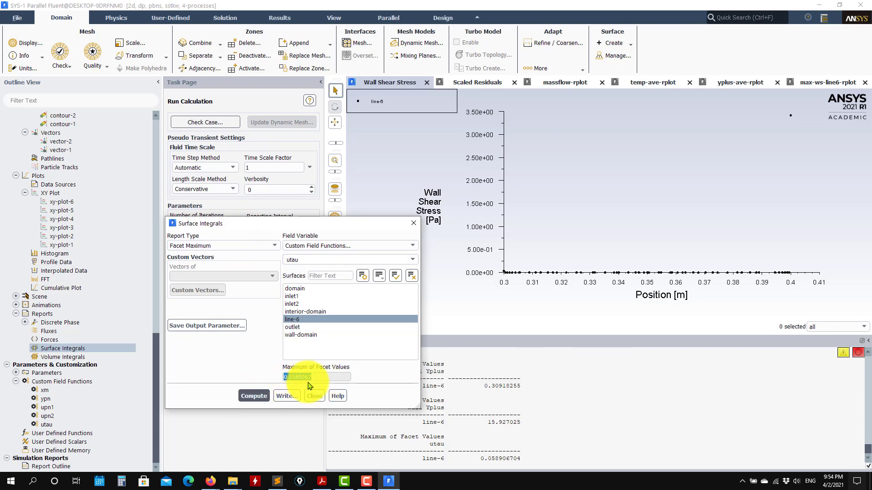
click(314, 395)
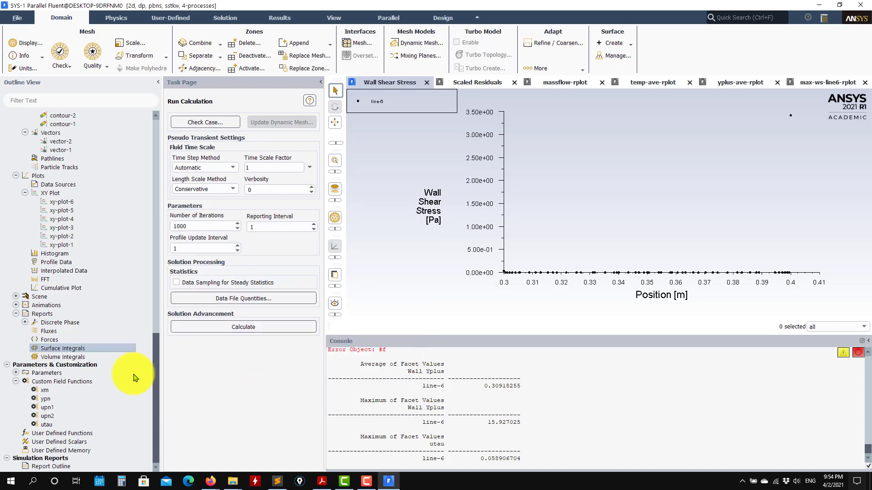
- Check the definitions of the utau, upn2, upn1, ypn and xm custom field functions
right_click(69, 384)
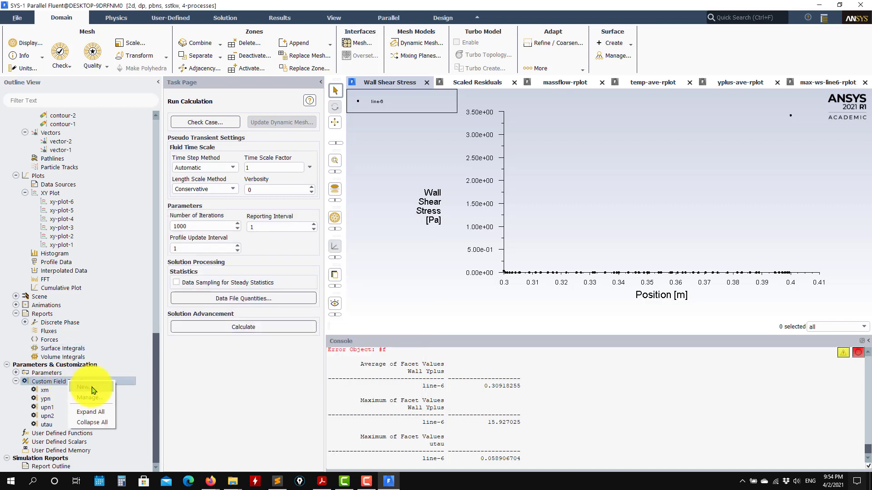
click(94, 398)
click(253, 353)
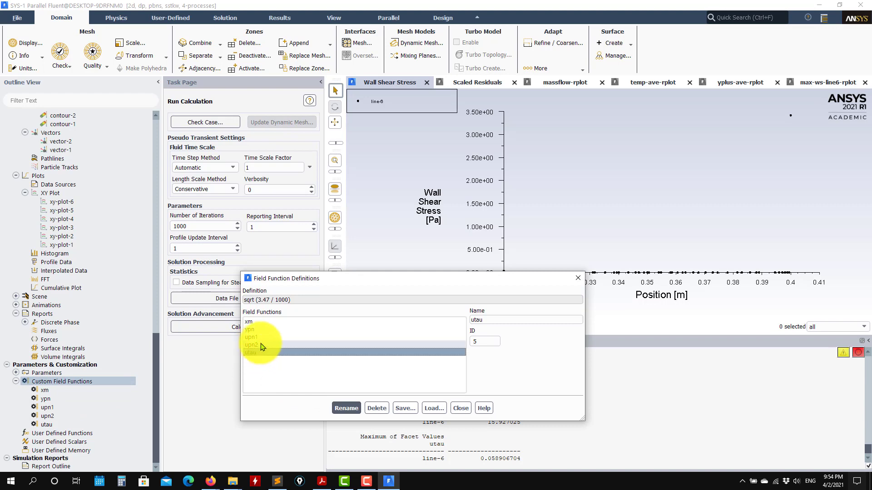
click(253, 344)
click(253, 337)
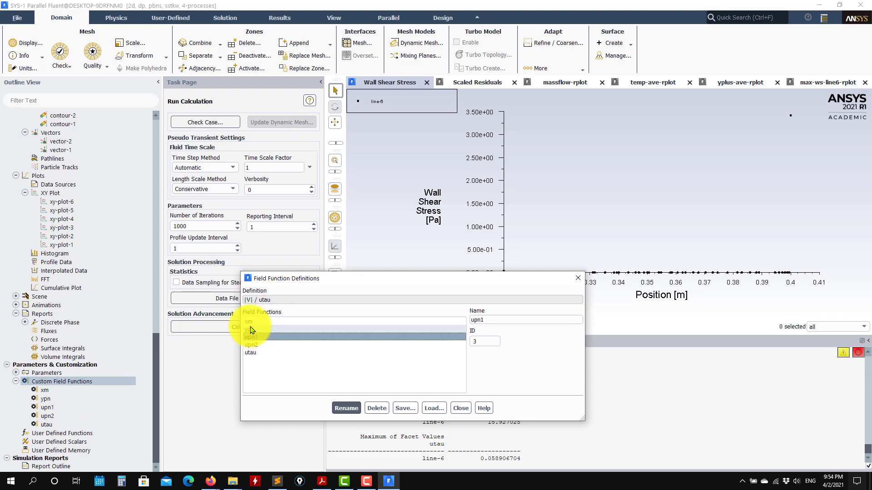
click(249, 329)
click(250, 322)
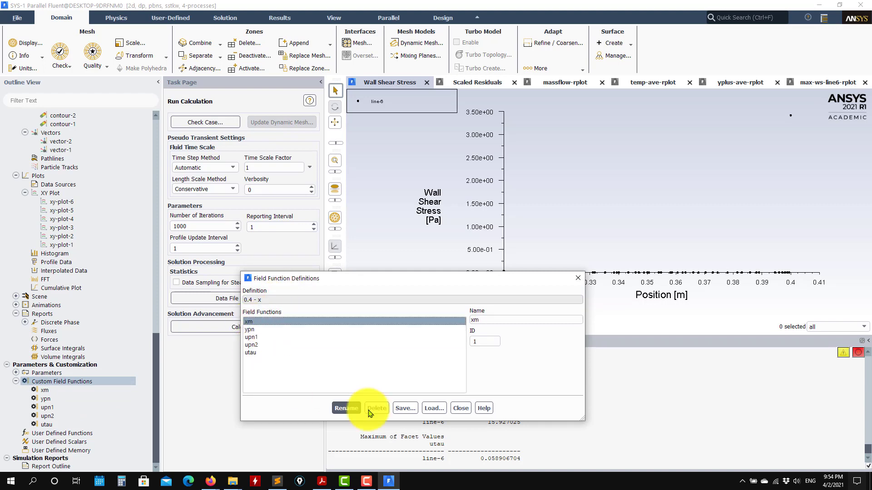
click(461, 409)
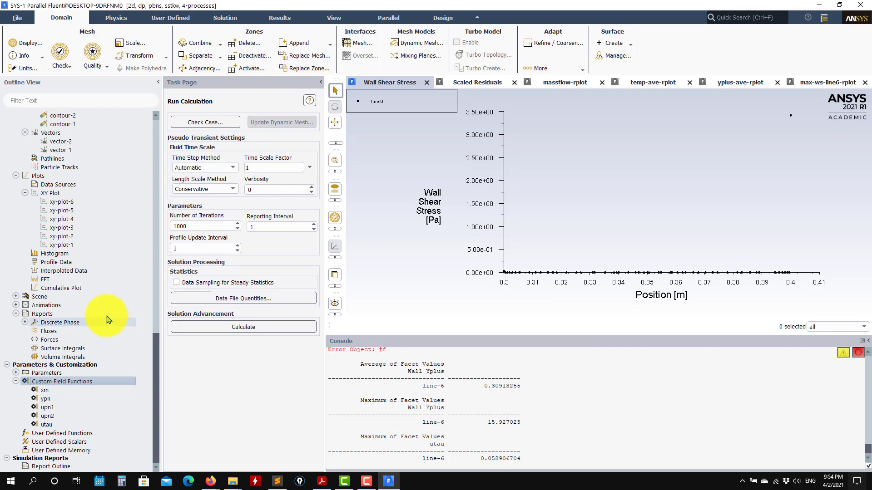
- Plot xy-plot-1 of upn1 against ypn on line-6, overlaid with wall_law_log.txt, wall_law_spalding.txt and wall_law_viscous.txt
double_click(63, 246)
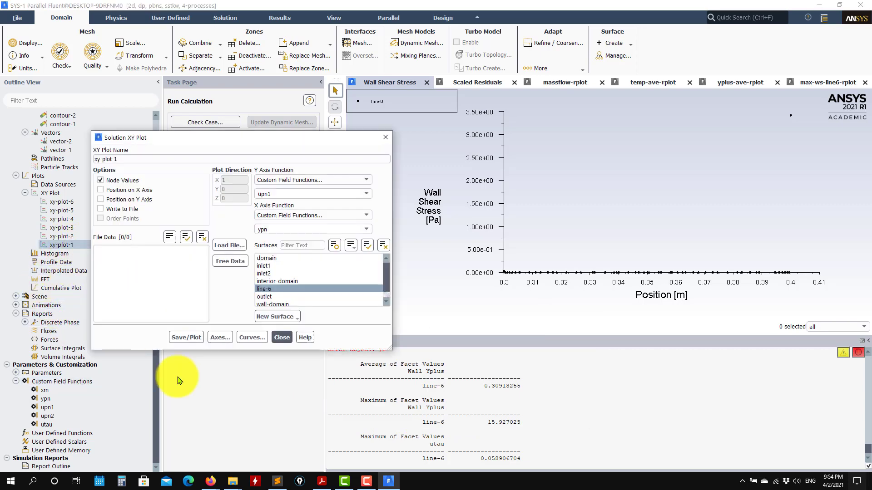
click(186, 337)
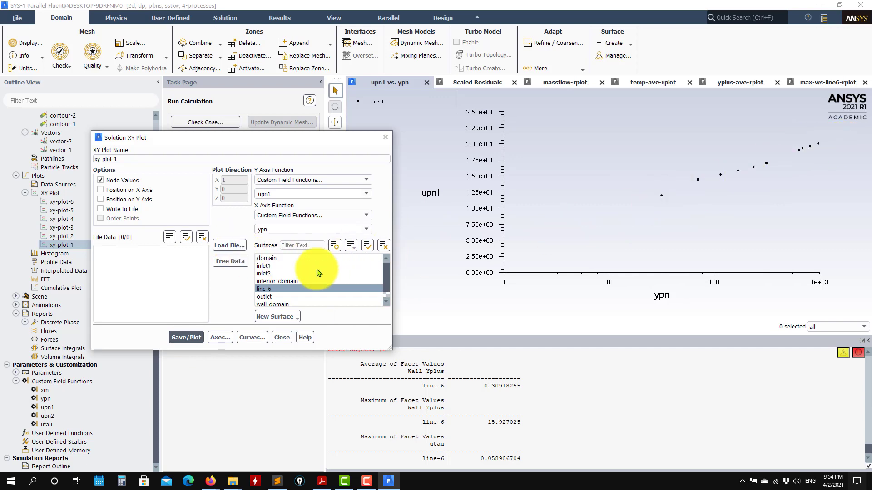
click(230, 245)
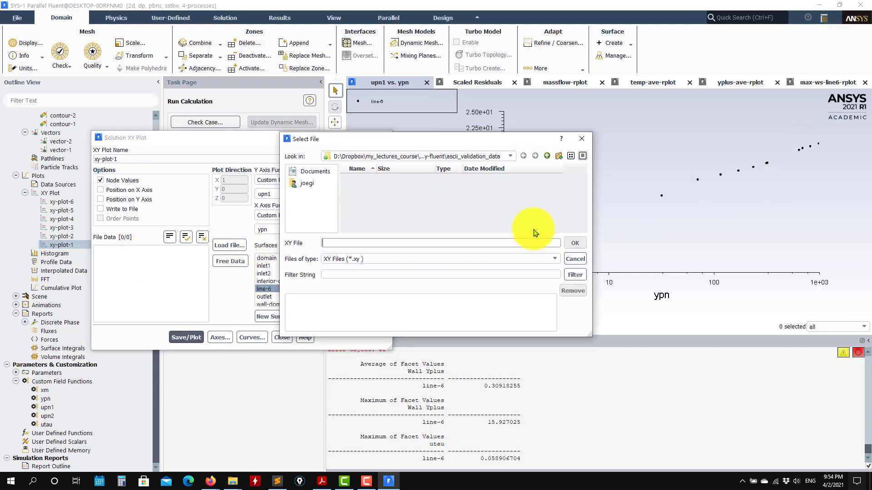
click(552, 259)
click(359, 273)
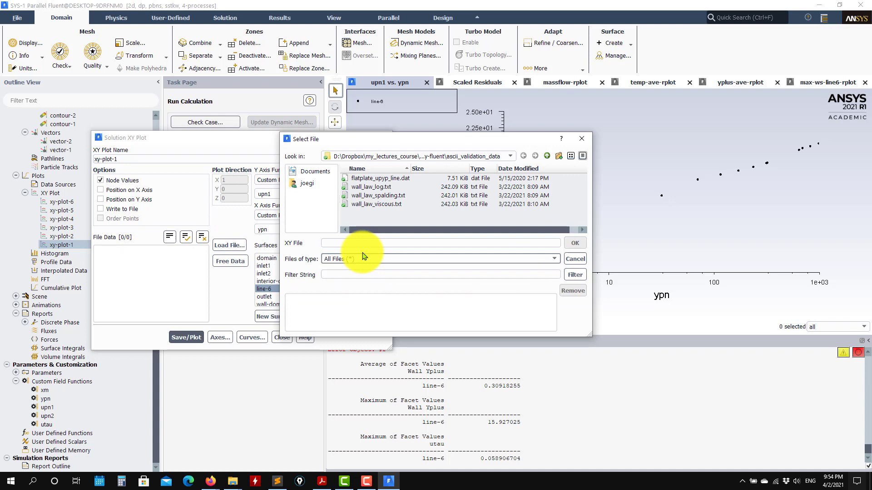
click(385, 186)
click(389, 197)
click(384, 204)
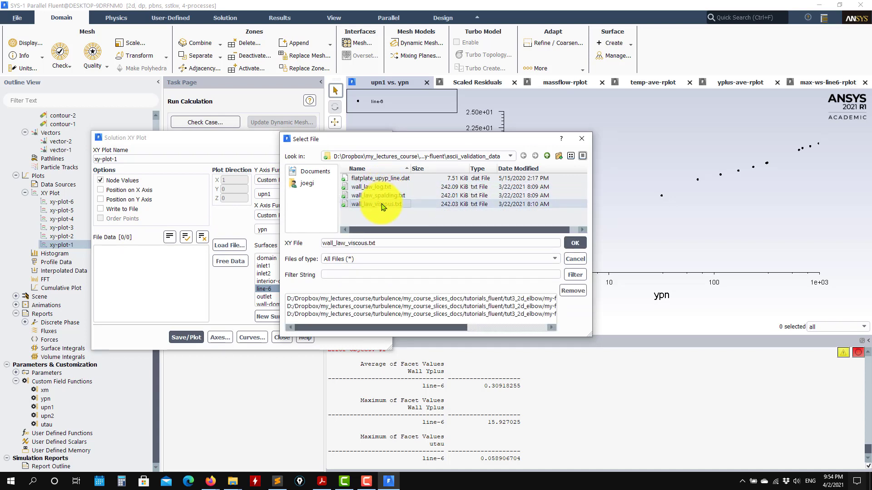
click(575, 244)
click(185, 337)
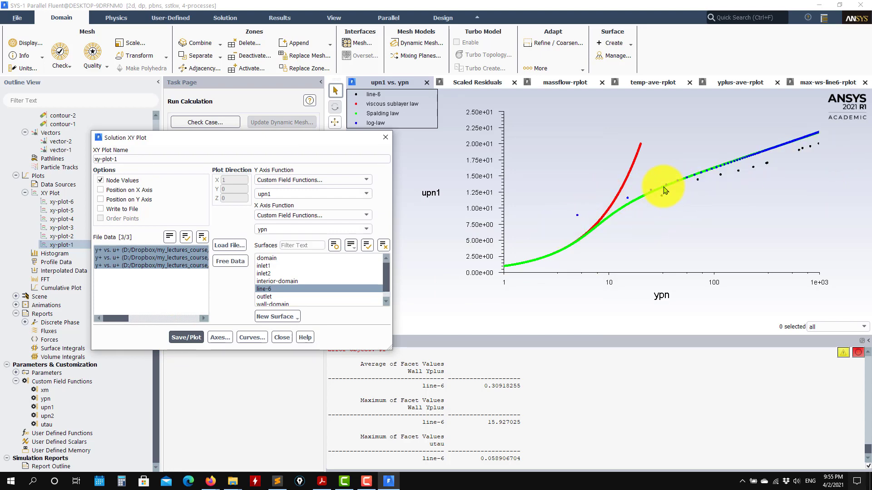
click(281, 337)
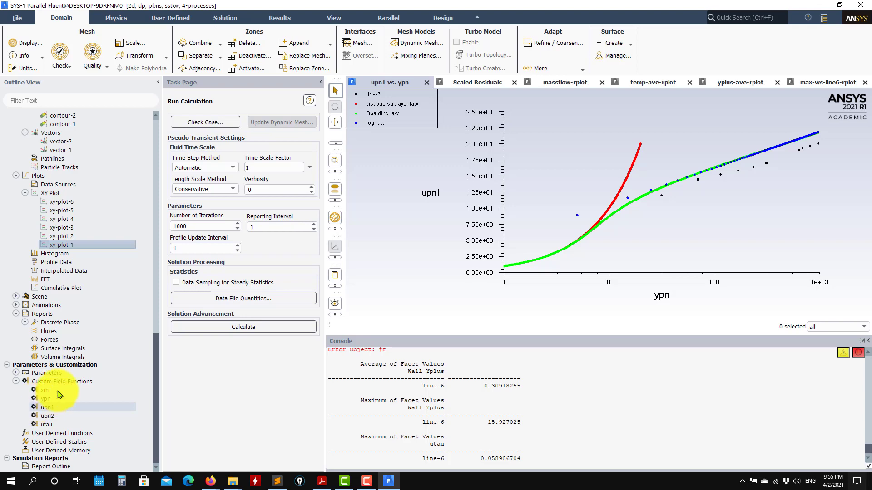
- Display the vector-1 velocity vectors over the domain, colored by velocity magnitude
scroll(78, 302, up, 4)
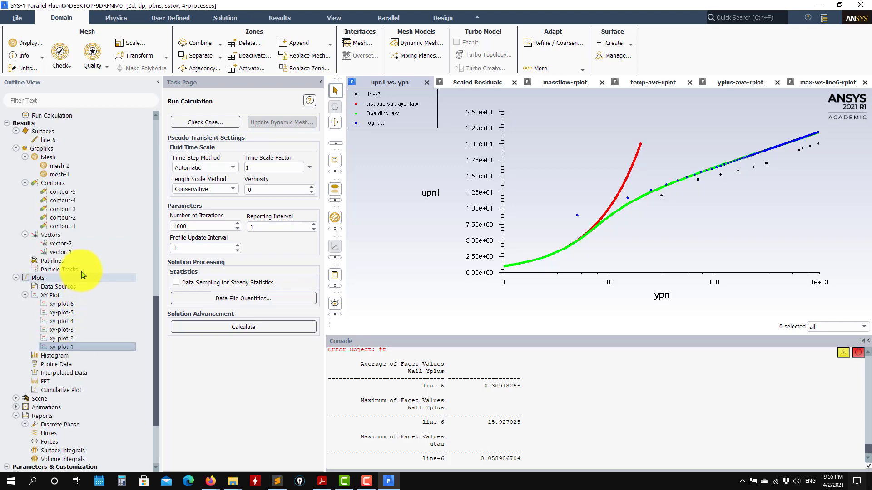
click(67, 252)
double_click(73, 252)
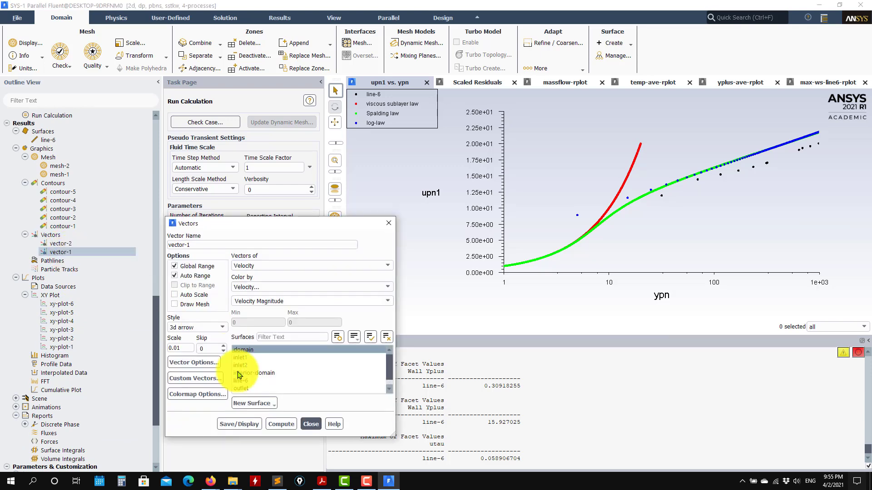
click(239, 424)
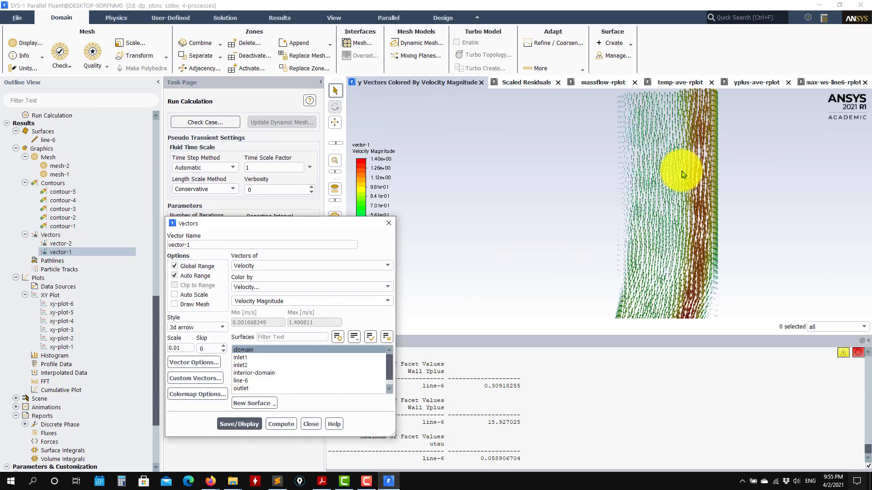
- Display the vector-2 velocity vectors at the inlets, line-6 and outlet, inspect the profiles and close the vector settings
double_click(68, 243)
click(248, 424)
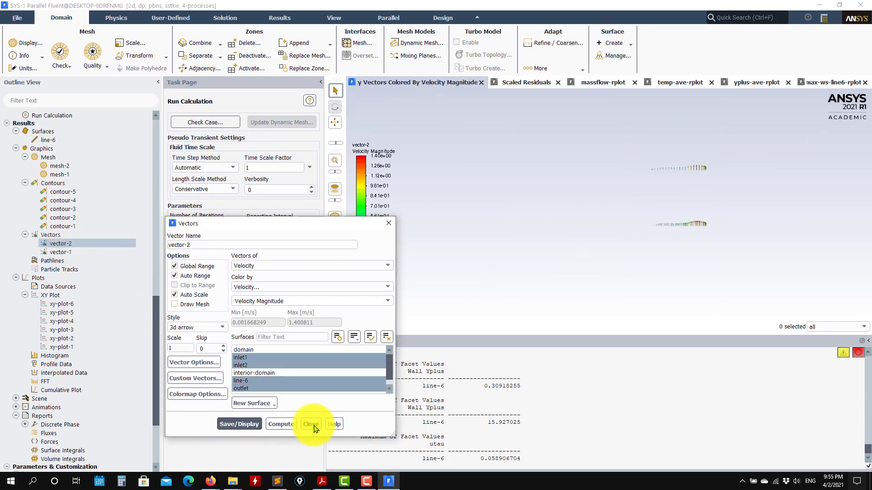
scroll(644, 284, down, 2)
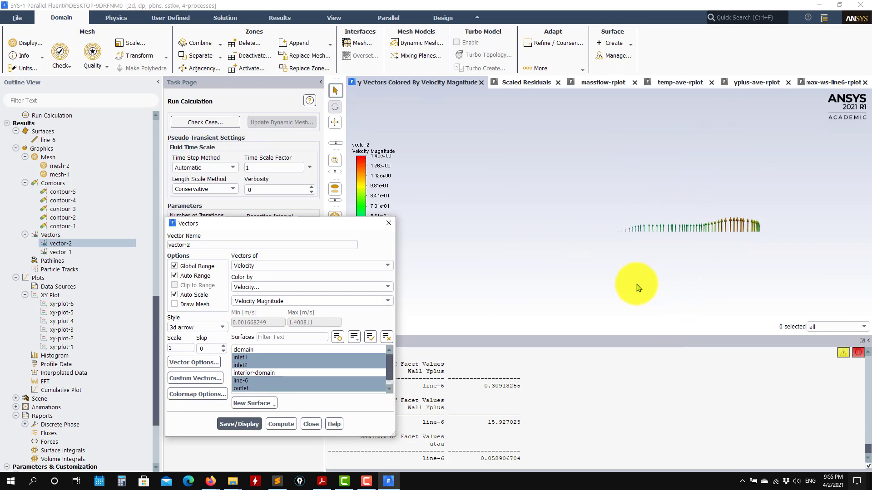
click(311, 424)
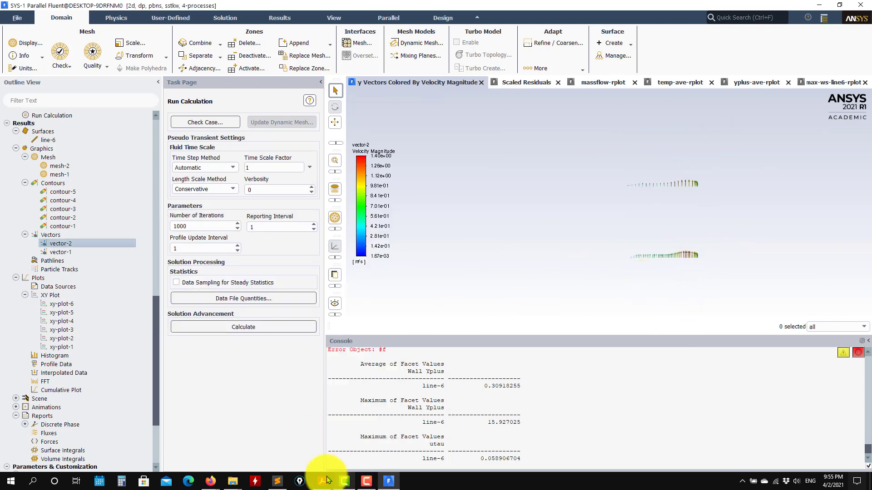
- Switch to the case presentation in Acrobat Reader, review the contour, vector and u+ vs. y+ result slides, and return to Fluent
click(321, 481)
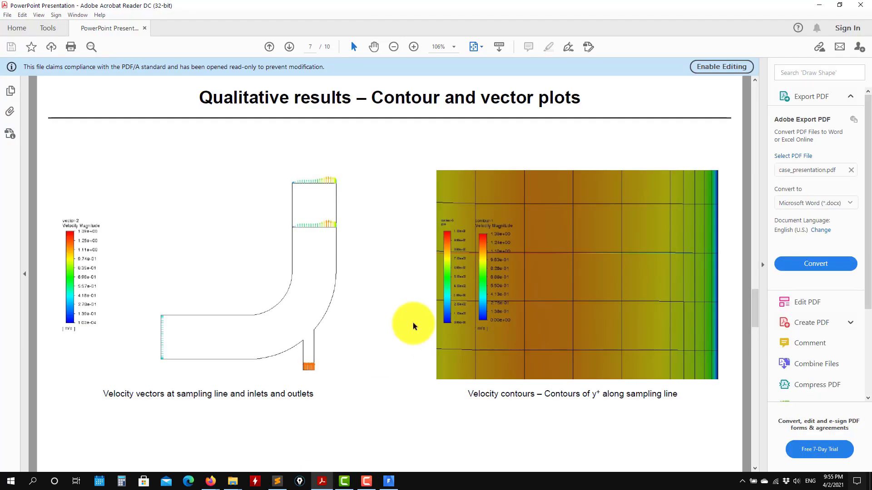
scroll(385, 338, up, 4)
scroll(464, 237, down, 4)
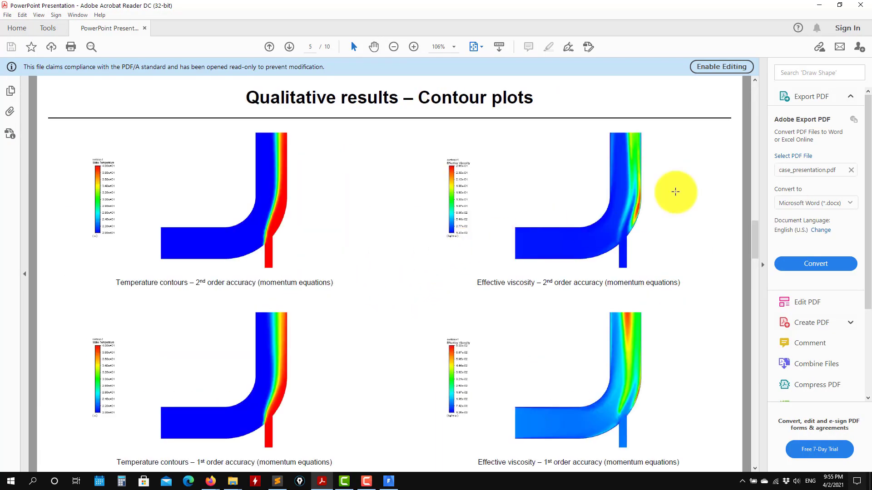
scroll(414, 255, down, 1)
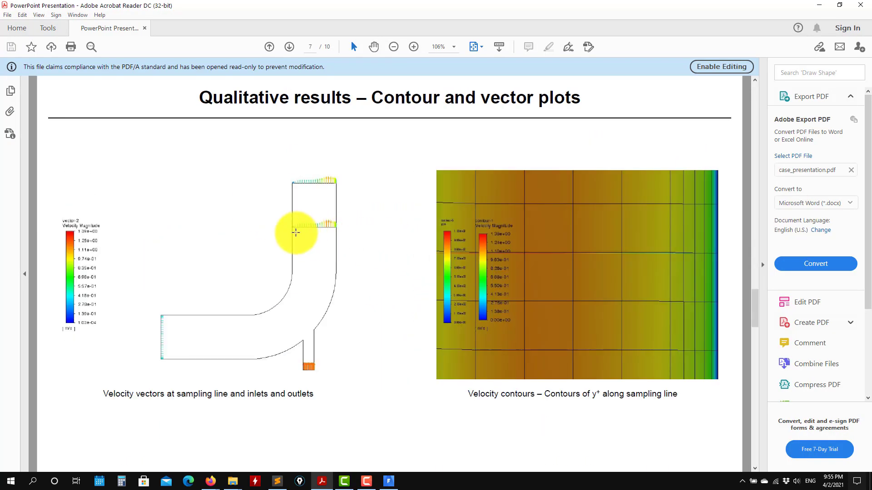
scroll(314, 240, down, 2)
scroll(161, 368, down, 1)
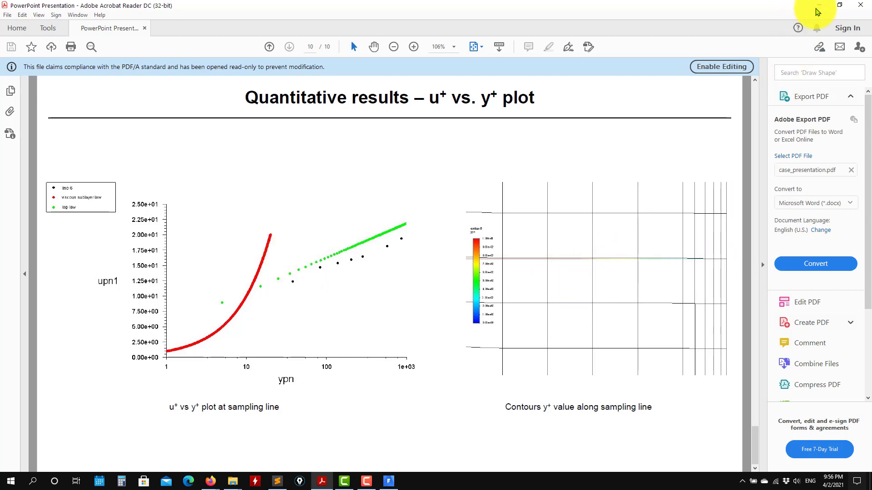
click(819, 5)
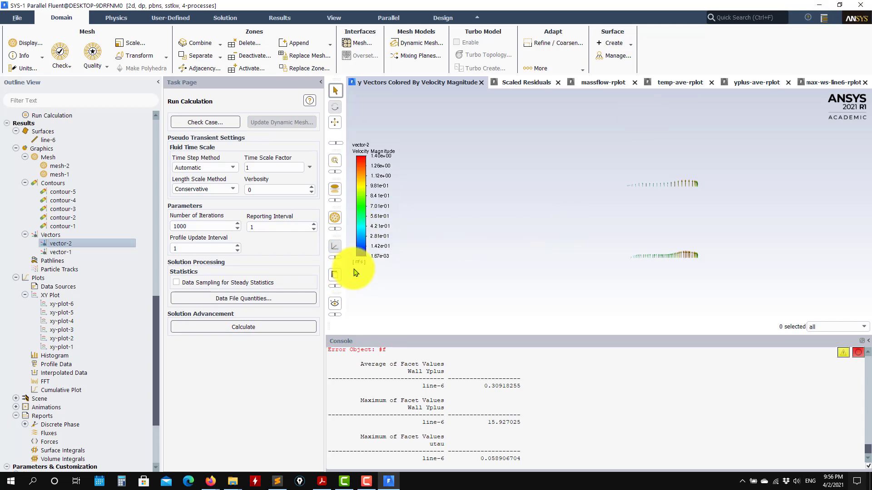
- Write the case and data files as case1 in CFF format to the my-fluent folder
click(18, 20)
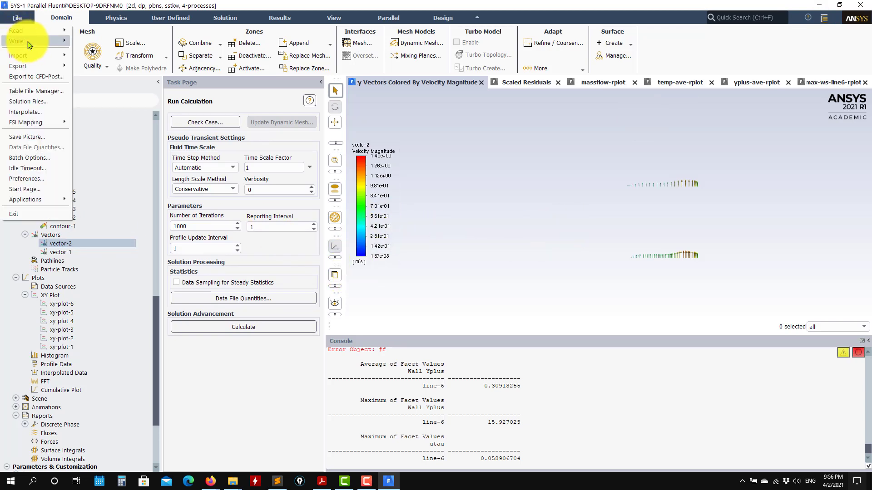
mouse_move(20, 41)
click(111, 52)
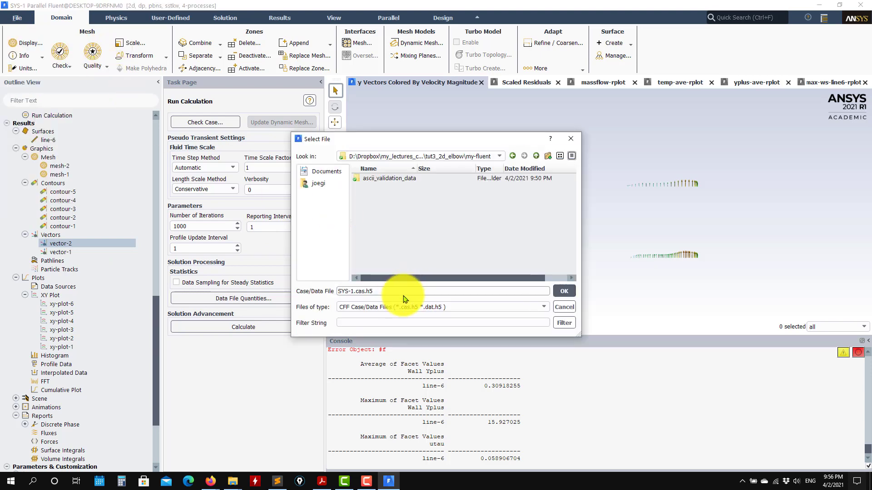
drag(404, 294, 335, 294)
text(case)
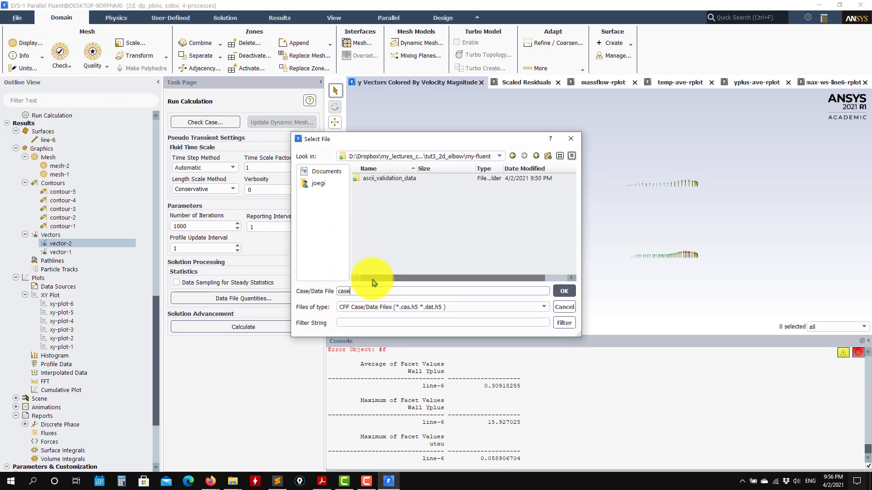
text(1)
key(Return)
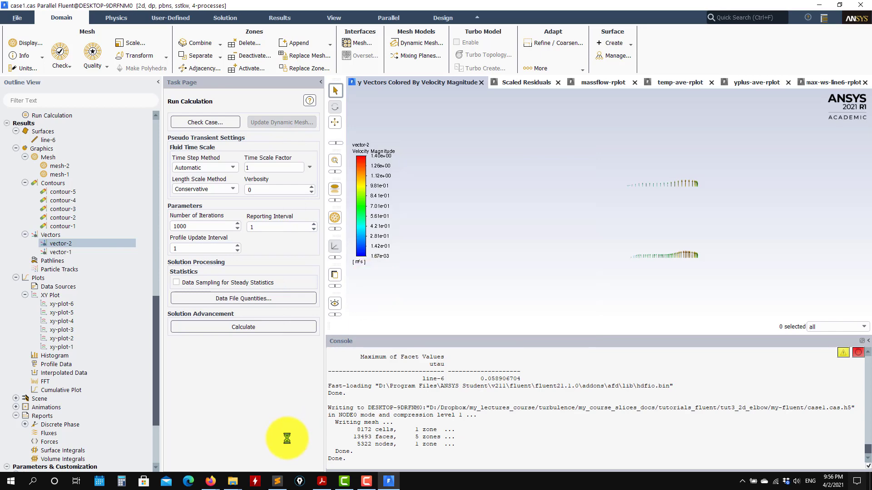
- Switch to Firefox, check the video tutorials and supporting material listed for the 2D elbow tutorial, and return to Fluent
mouse_move(213, 477)
click(243, 461)
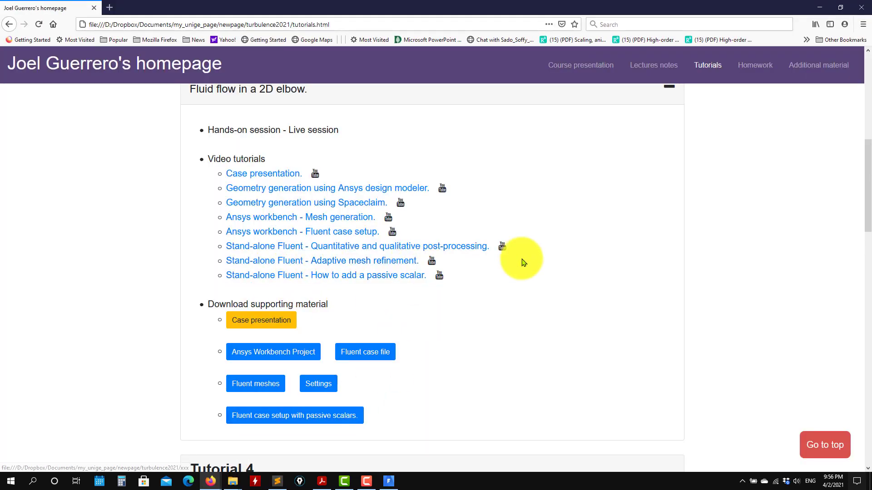
click(818, 7)
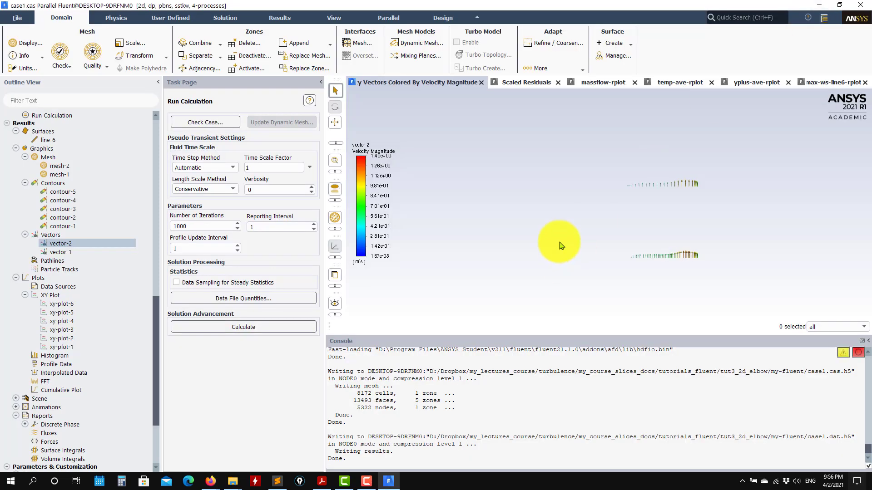